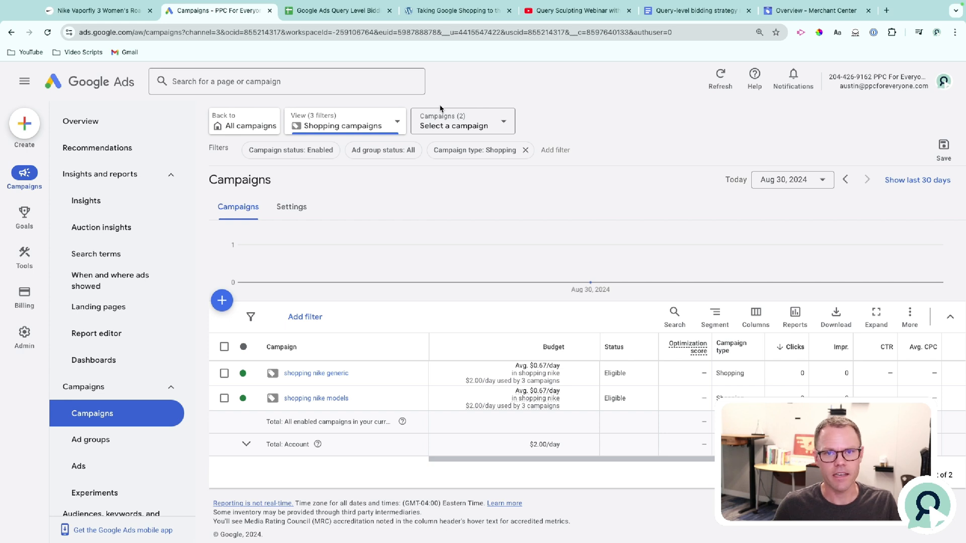
# Step: Review the article "Taking Google Shopping to the Next Level", skip to about 10:25 in its video, and open the Query Sculpting webinar on YouTube
pyautogui.click(459, 15)
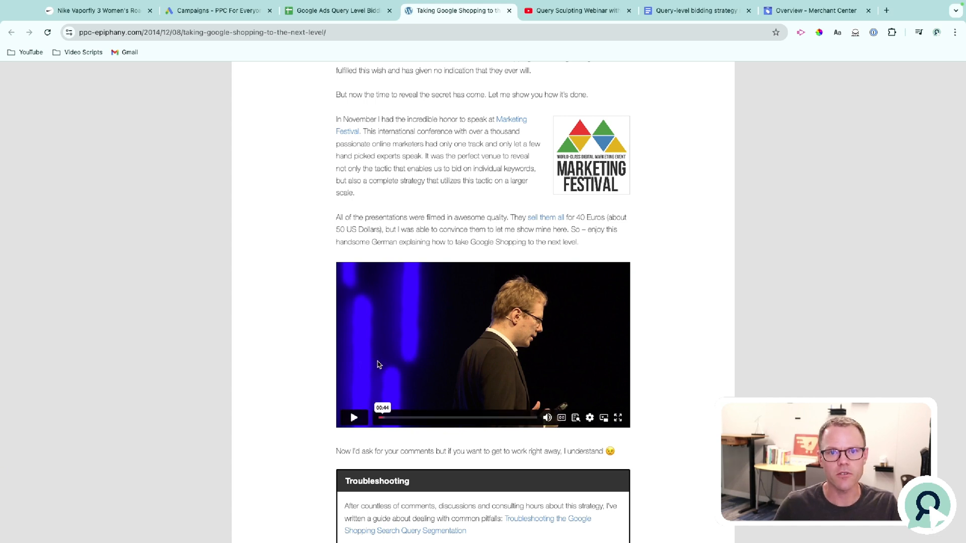
pyautogui.click(440, 418)
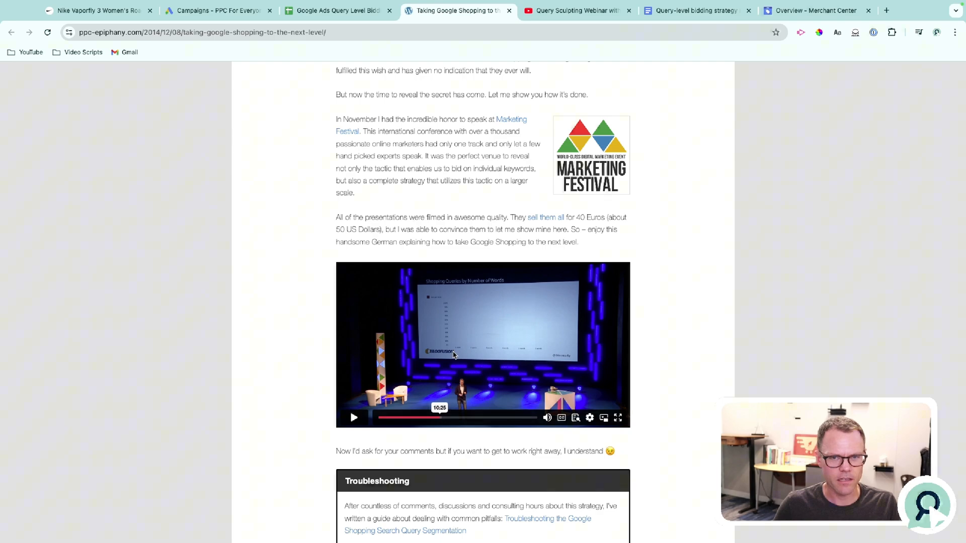
pyautogui.scroll(6, 453, 355)
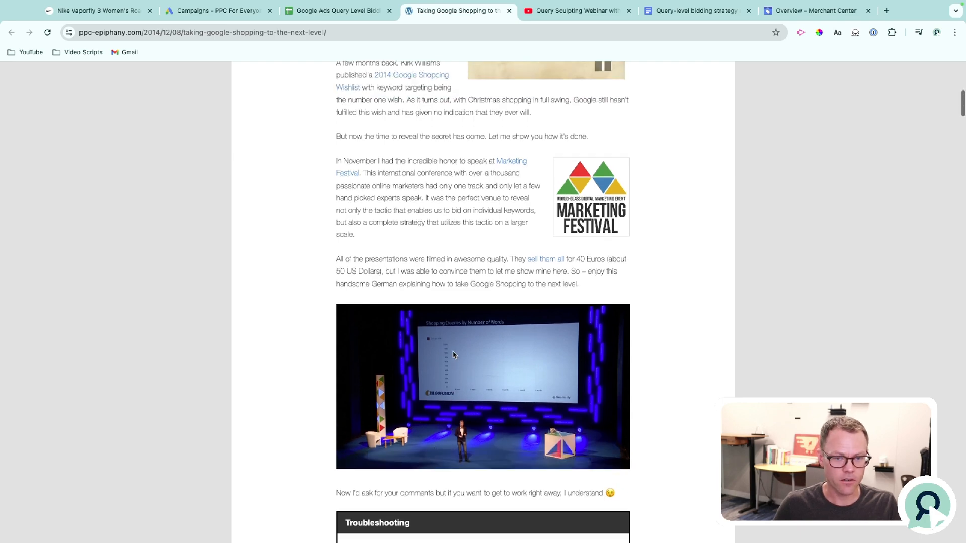
pyautogui.scroll(4, 453, 355)
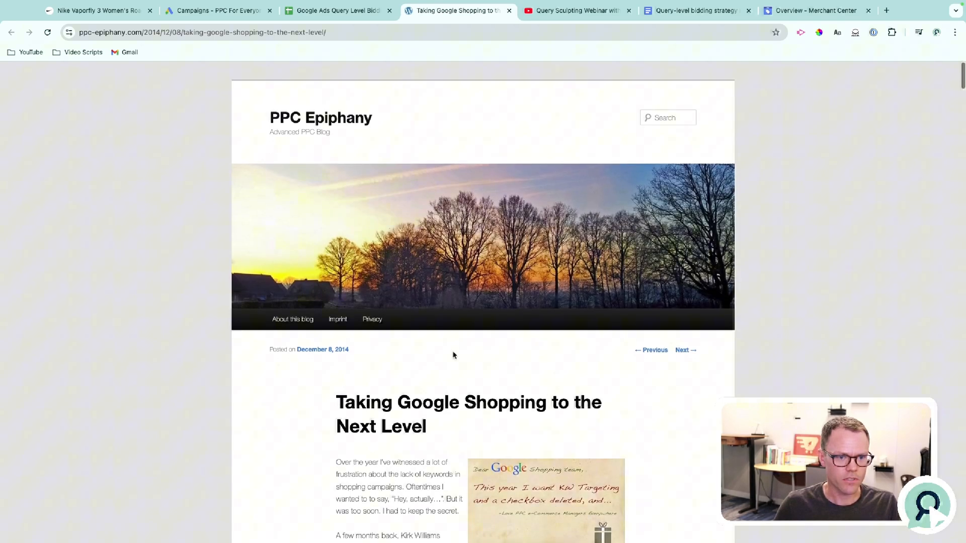
pyautogui.scroll(-5, 369, 209)
pyautogui.scroll(-6, 369, 209)
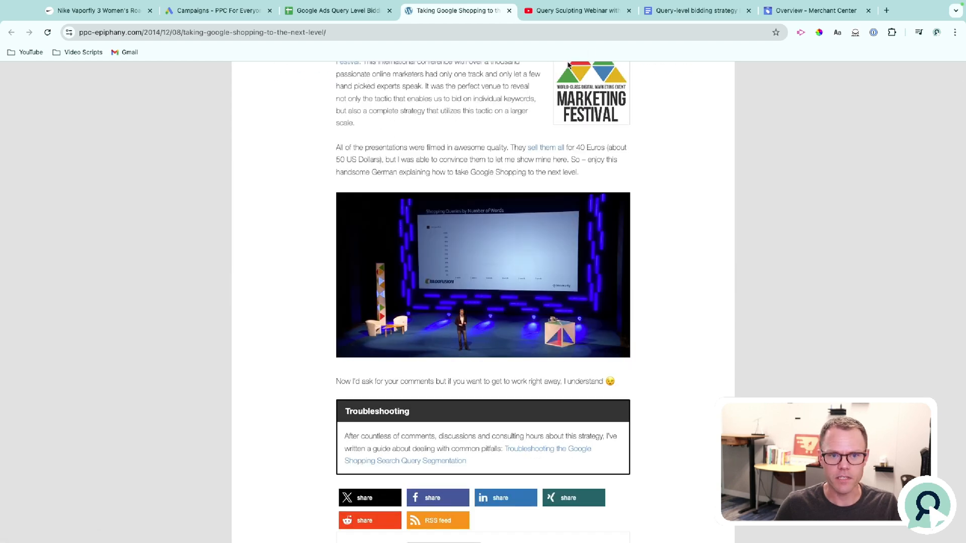
pyautogui.click(558, 11)
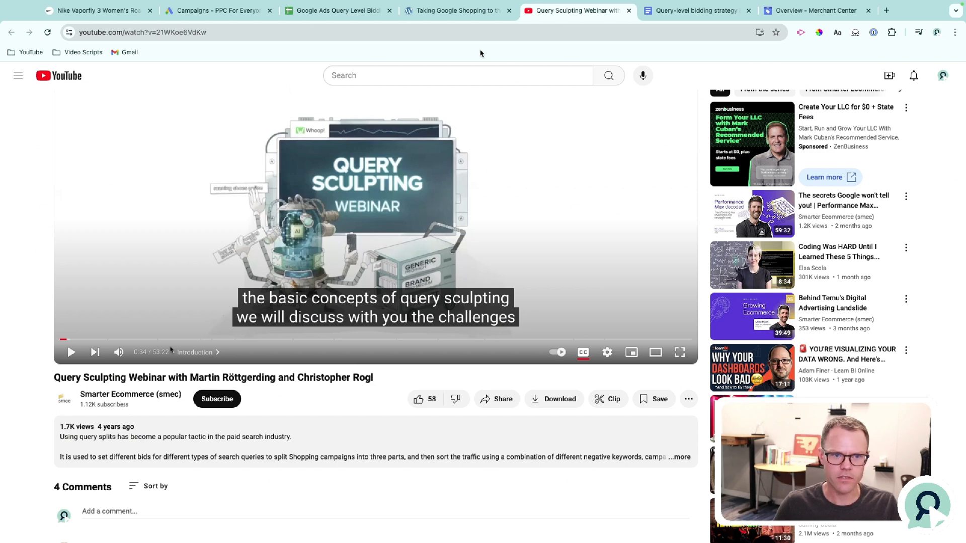
# Step: Look at the Shopping campaigns list in Google Ads and the Nike Vaporfly 3 product page
pyautogui.click(234, 11)
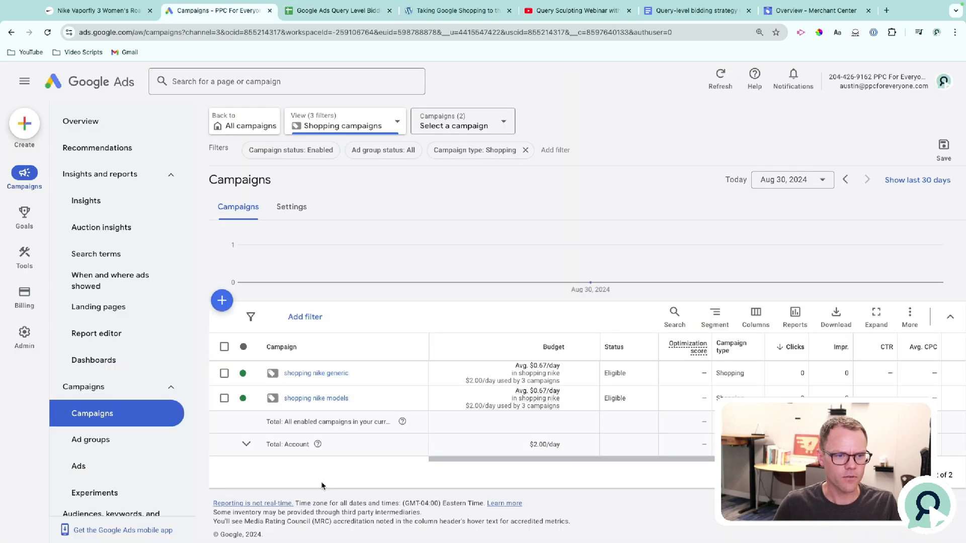
pyautogui.click(107, 13)
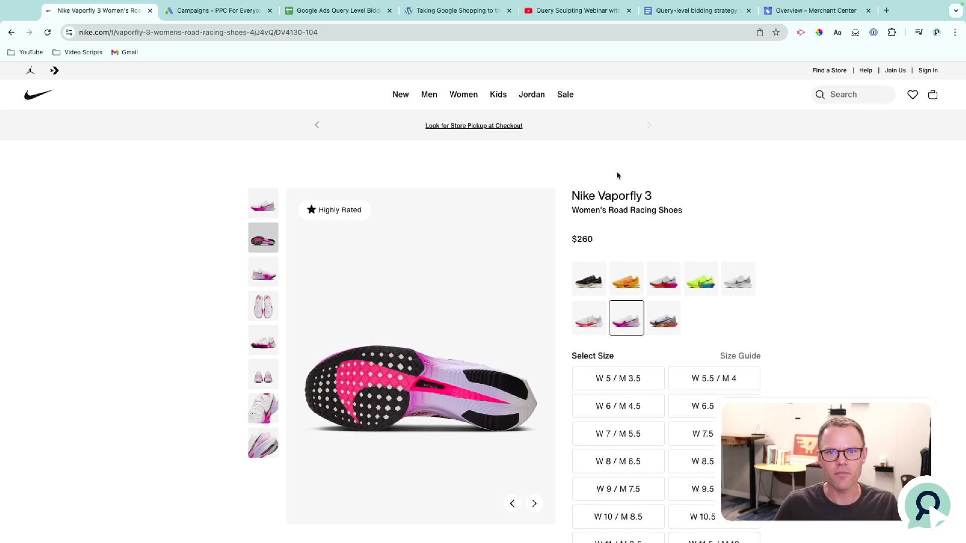
# Step: In Google Ads, open the form for adding negative search keywords to the shopping nike generic campaign
pyautogui.hotkey('ctrl', 'Tab')
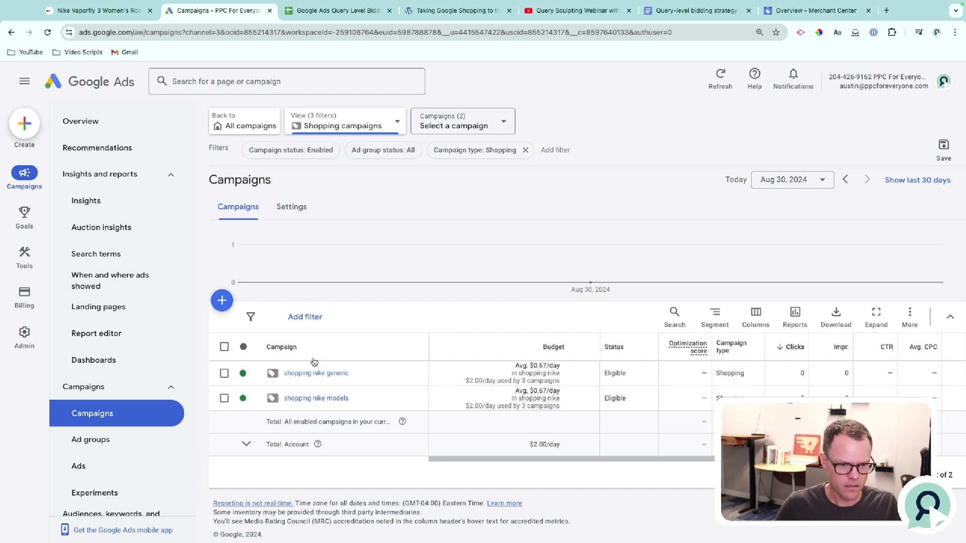
pyautogui.click(325, 374)
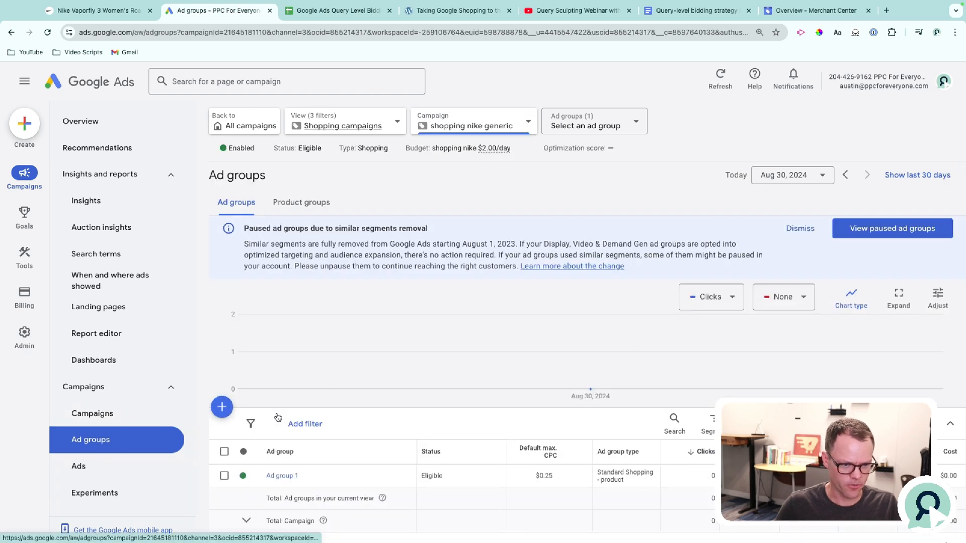
pyautogui.scroll(-2, 141, 402)
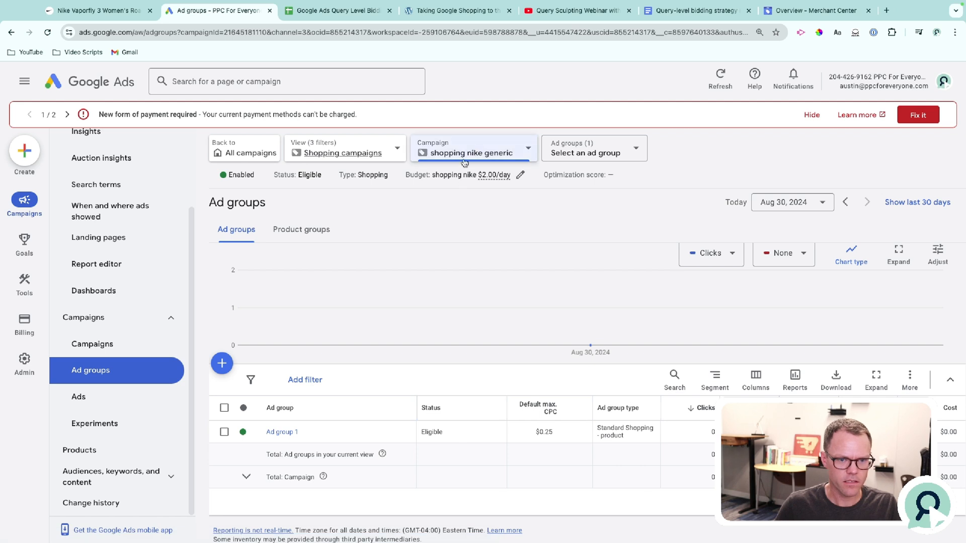
pyautogui.click(175, 481)
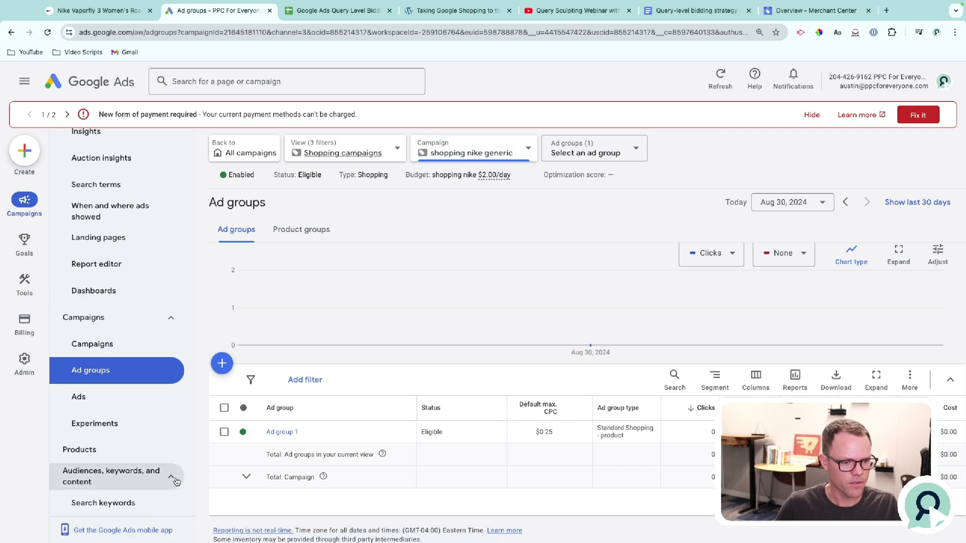
pyautogui.scroll(-3, 152, 486)
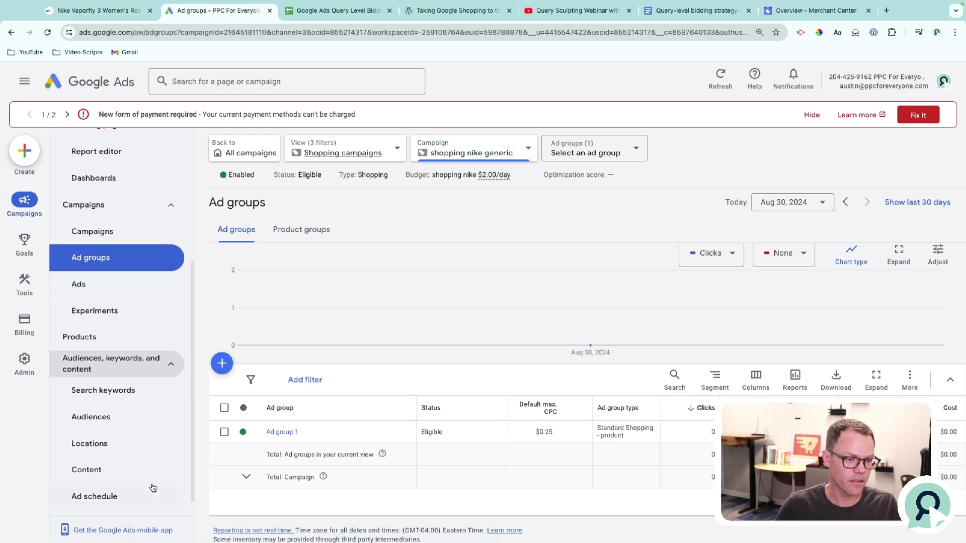
pyautogui.click(103, 392)
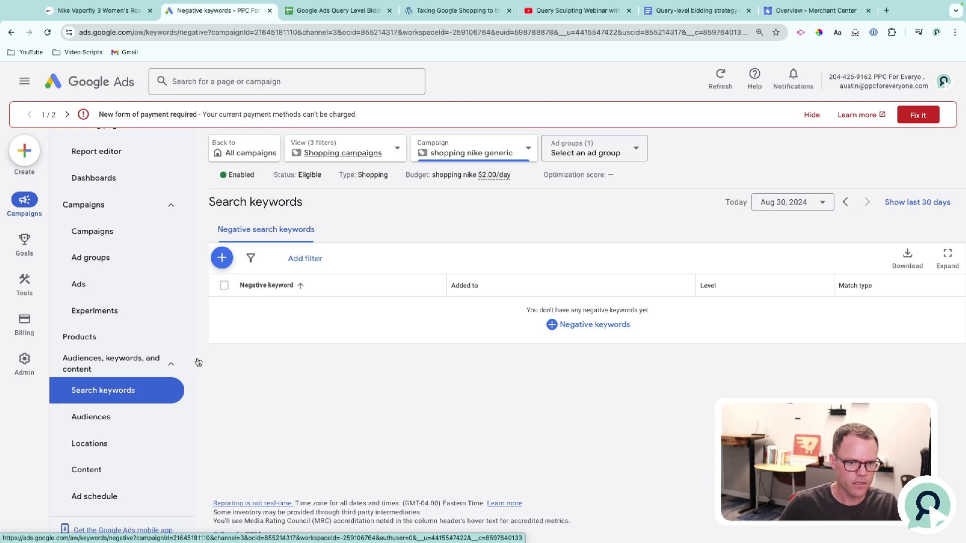
pyautogui.click(573, 324)
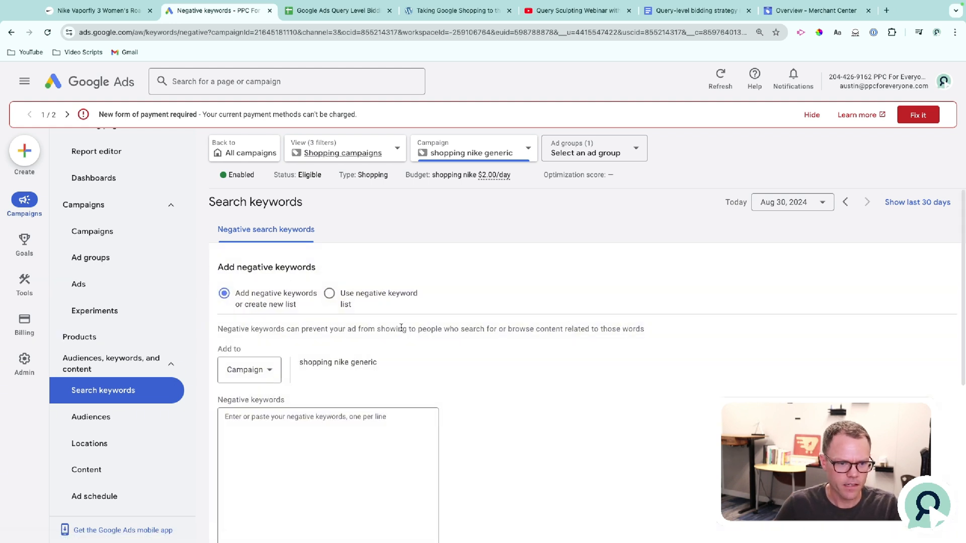
pyautogui.click(344, 301)
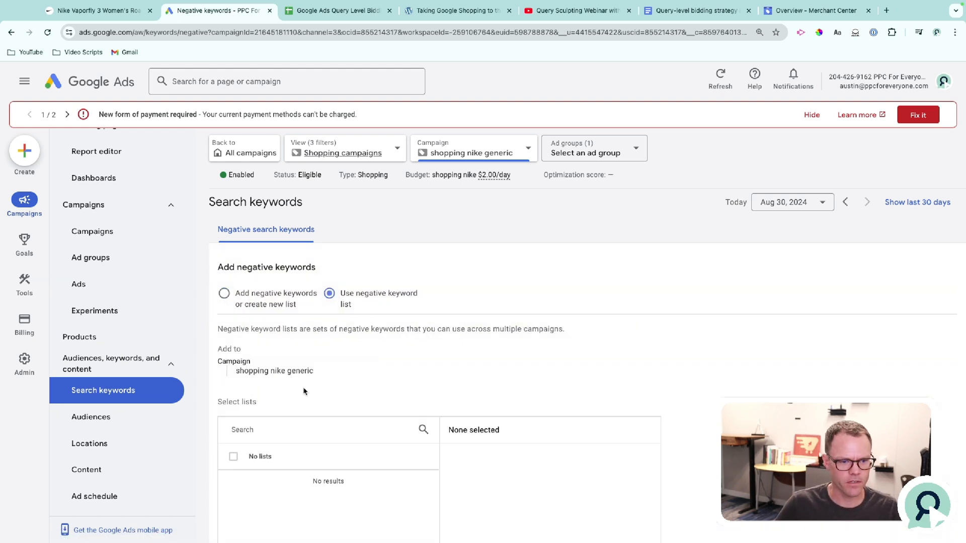
pyautogui.scroll(-3, 304, 392)
pyautogui.scroll(3, 303, 391)
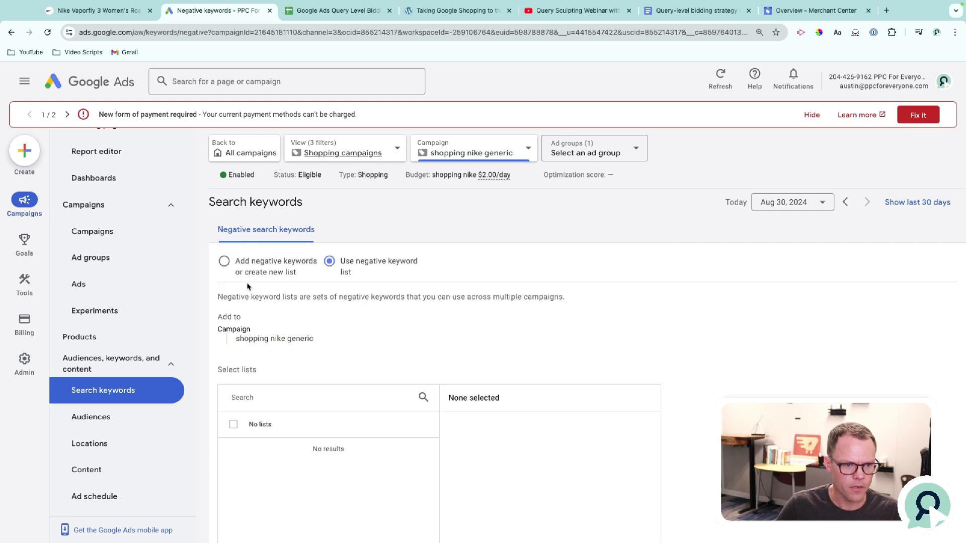
pyautogui.click(225, 261)
pyautogui.scroll(-1, 242, 274)
pyautogui.click(245, 283)
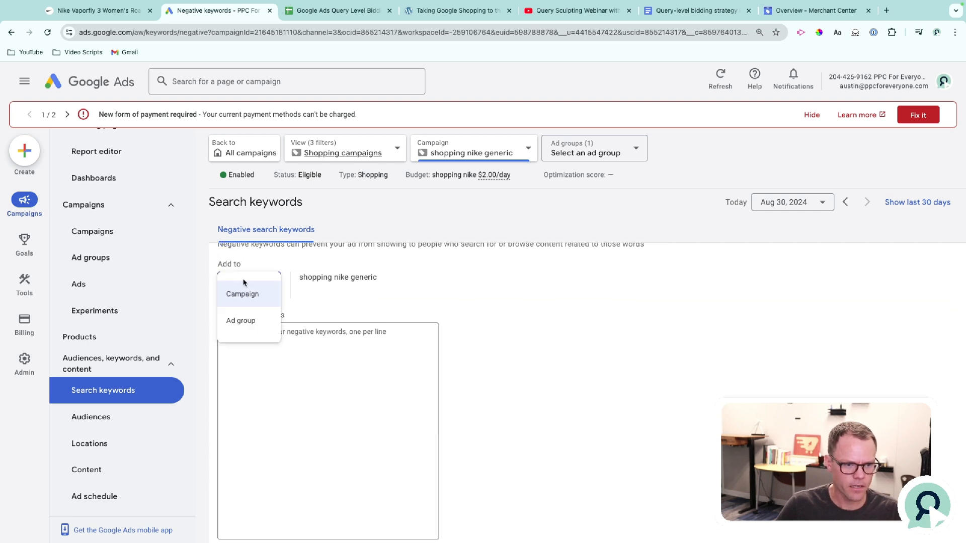
pyautogui.click(287, 373)
# Step: Choose to save the negative keywords to a new list named "model names (add to generic and brand campaigns)"
pyautogui.scroll(-3, 287, 373)
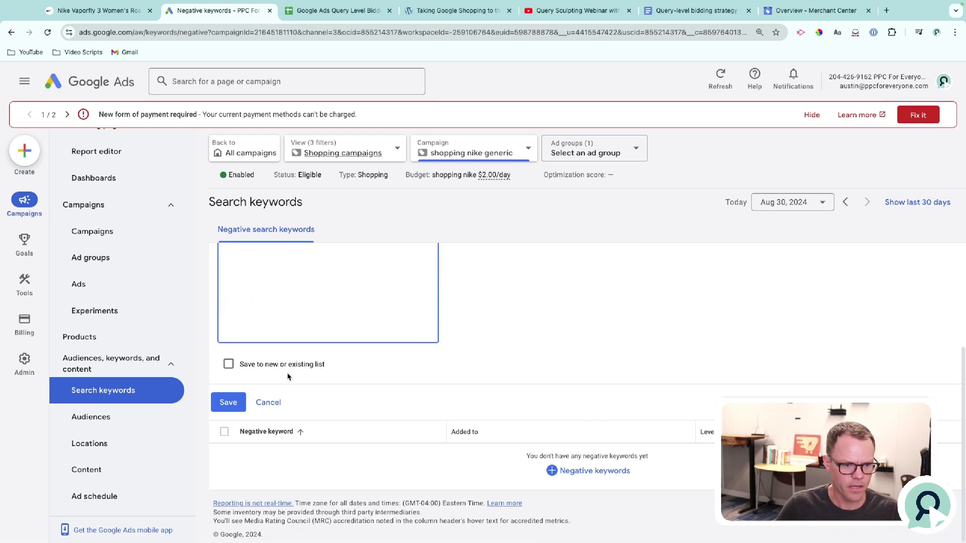
pyautogui.click(247, 364)
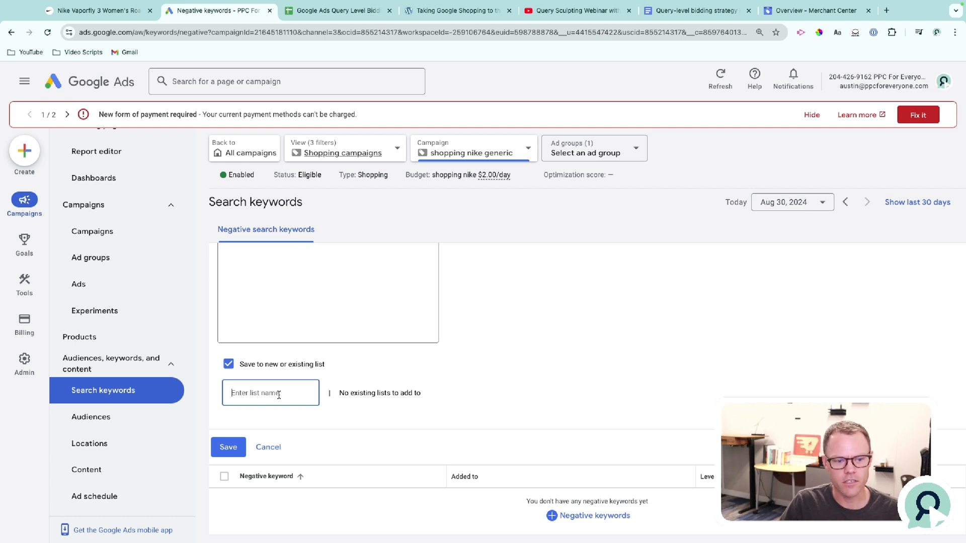
pyautogui.write('model')
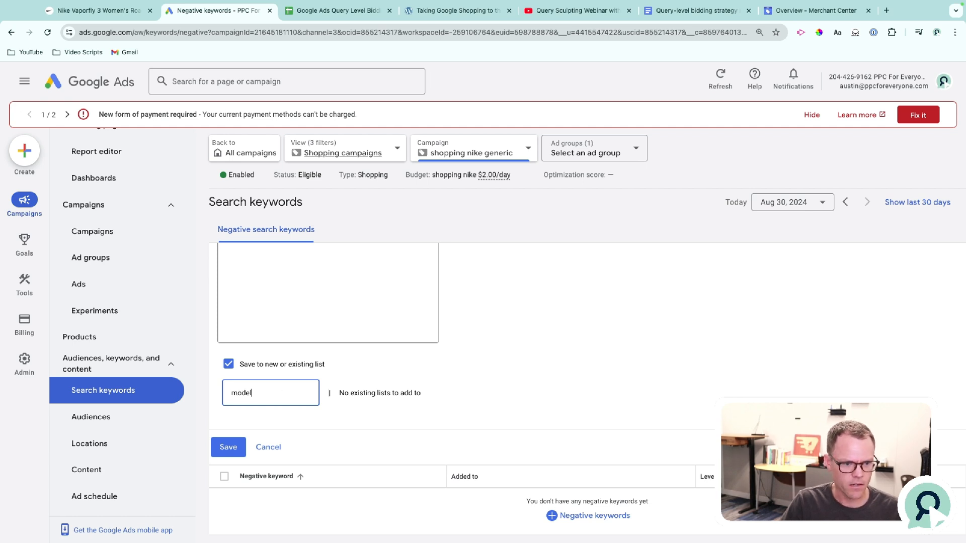
pyautogui.press('BackSpace')
pyautogui.press('BackSpace')
pyautogui.press('BackSpace')
pyautogui.write('del name ')
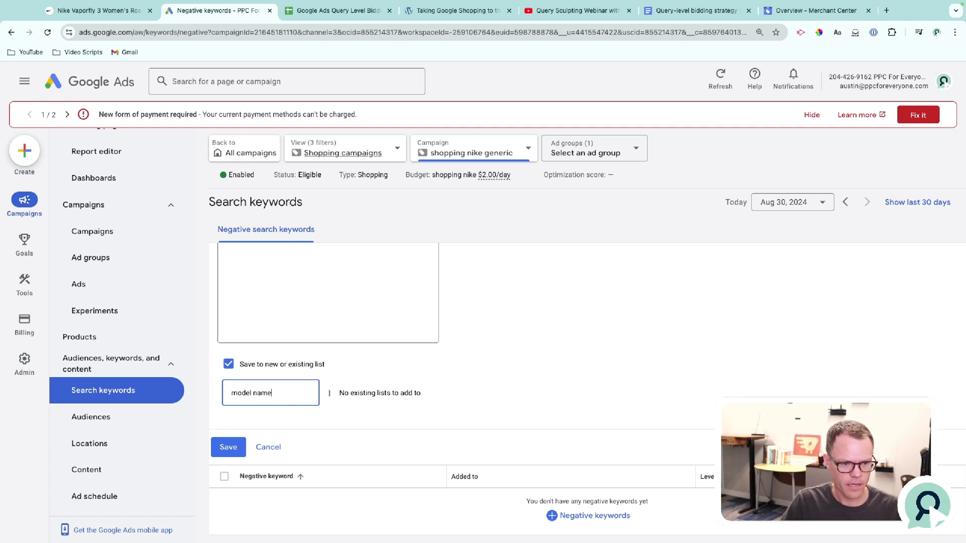
pyautogui.write('searches')
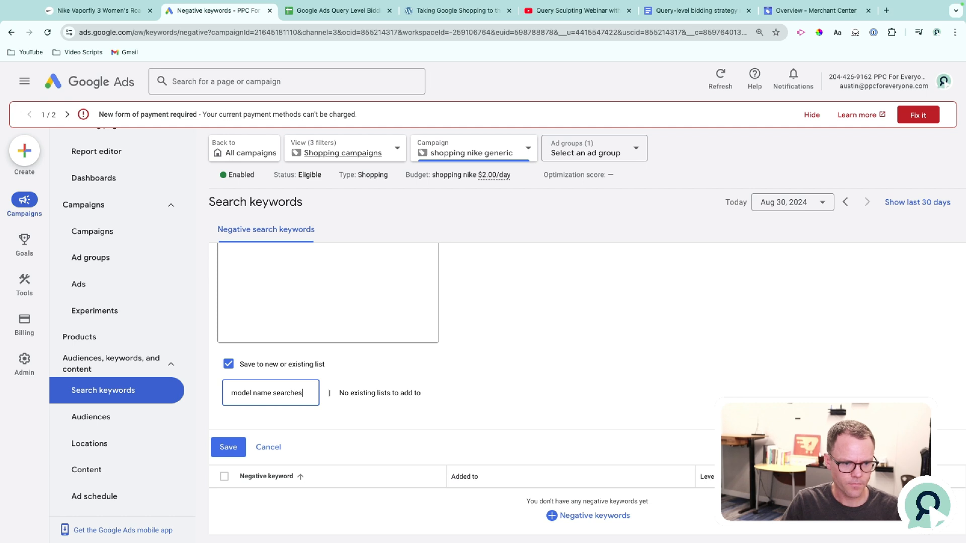
pyautogui.hotkey('ctrl', 'BackSpace')
pyautogui.write('s (')
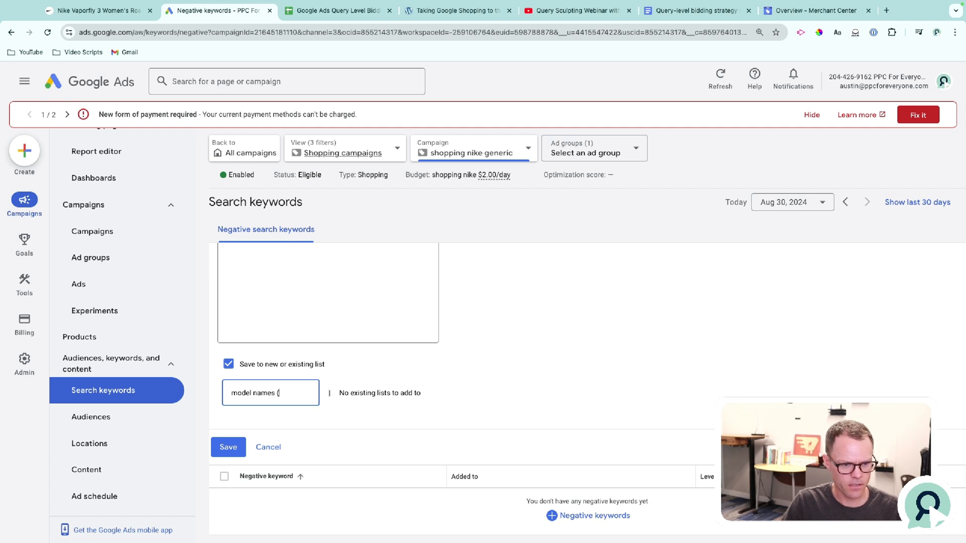
pyautogui.write('ad')
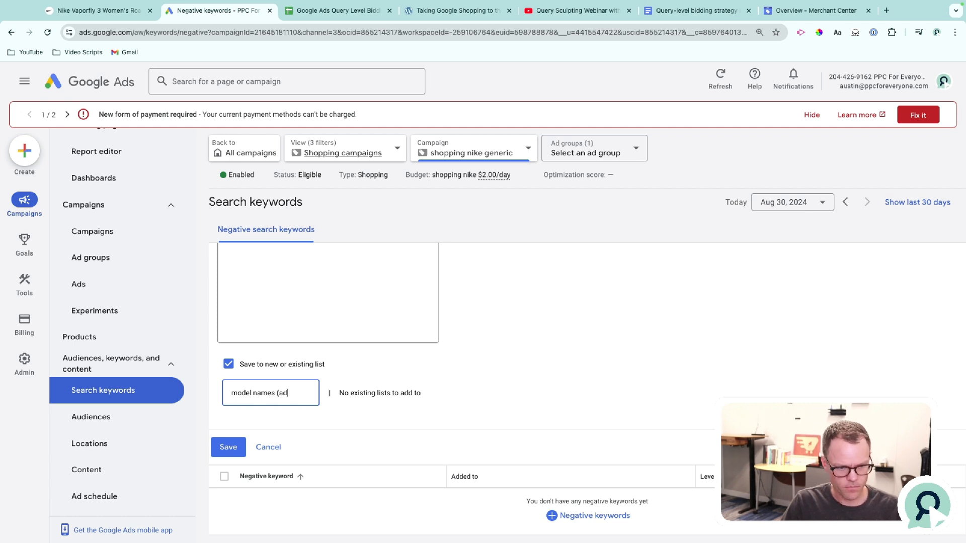
pyautogui.write('d to g')
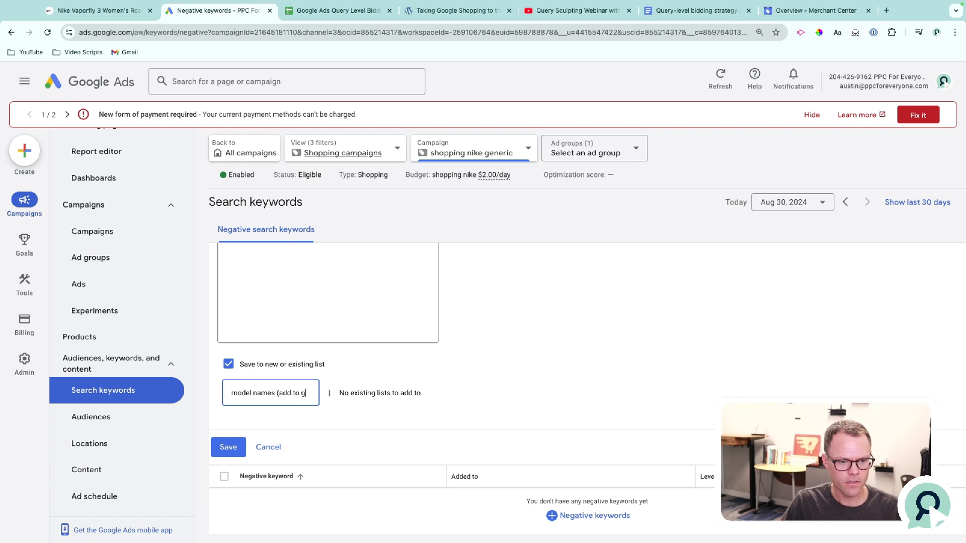
pyautogui.write('eneric and')
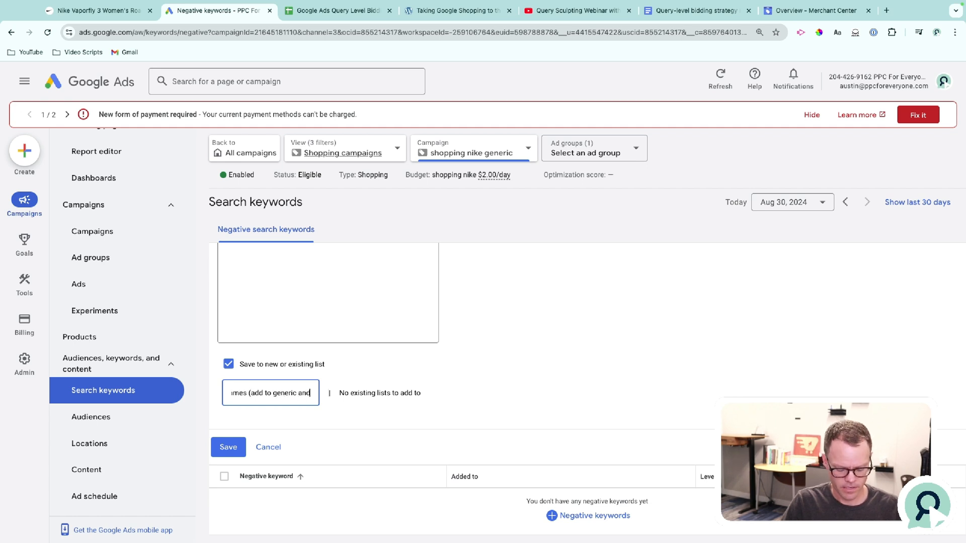
pyautogui.write(' brand campaigns)')
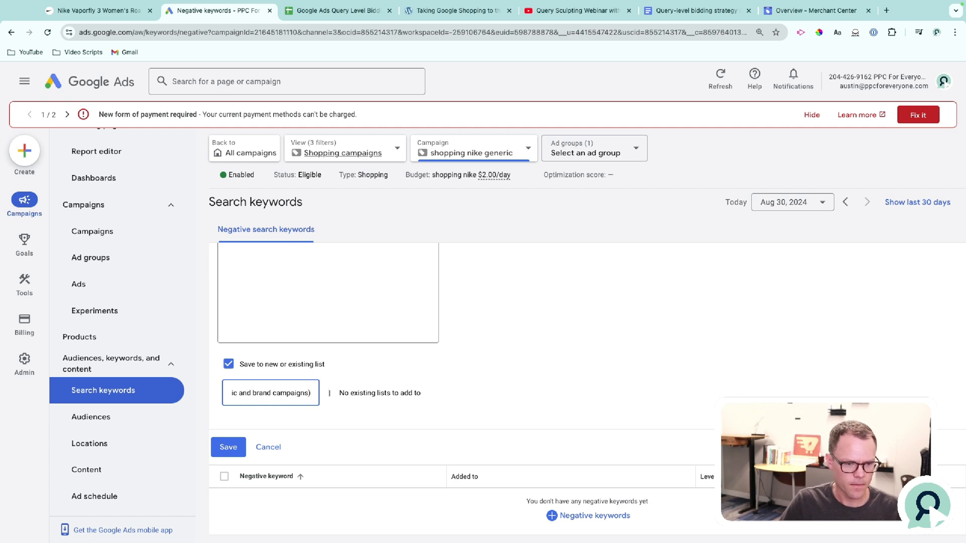
# Step: Enter the negative keywords vaporfly and "vapor fly" on separate lines, the second one in quotation marks
pyautogui.scroll(4, 300, 391)
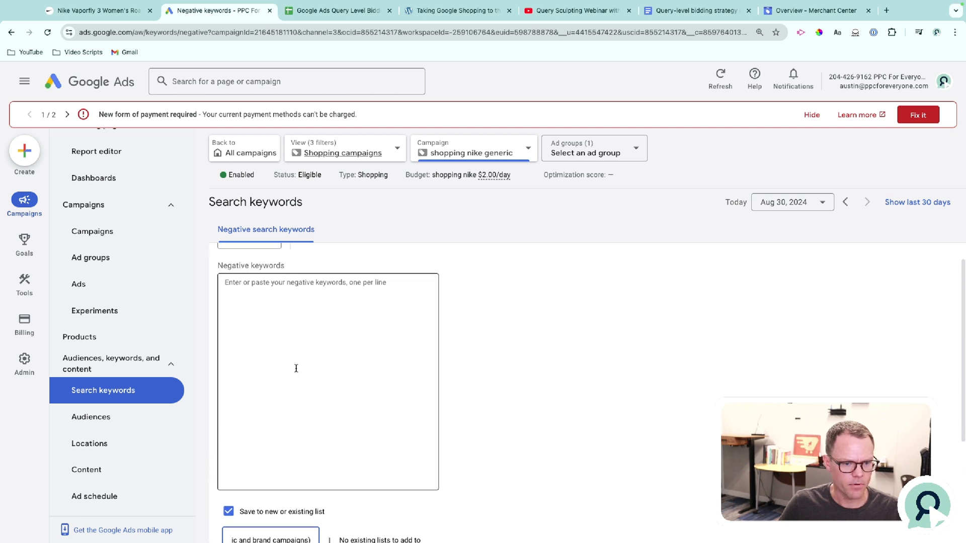
pyautogui.write('vaporfly')
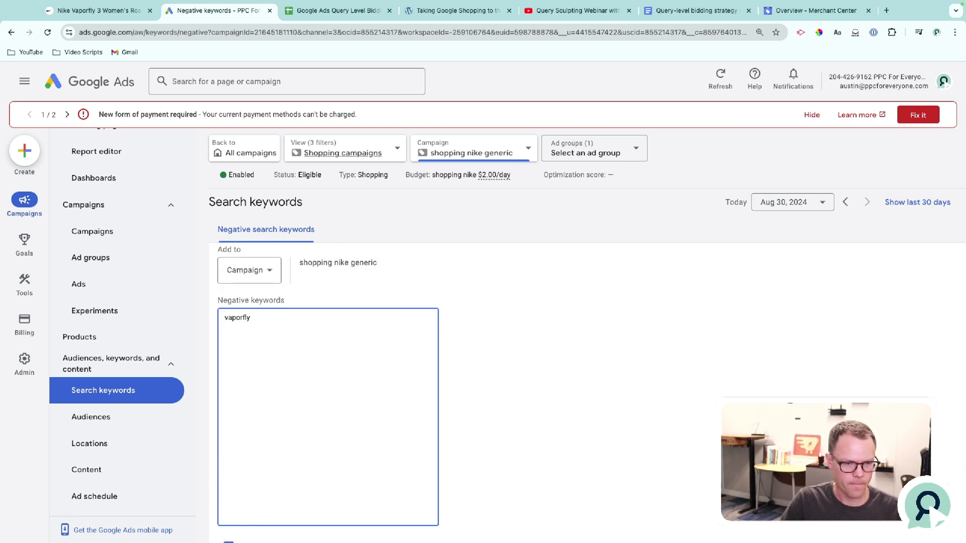
pyautogui.scroll(-1, 309, 379)
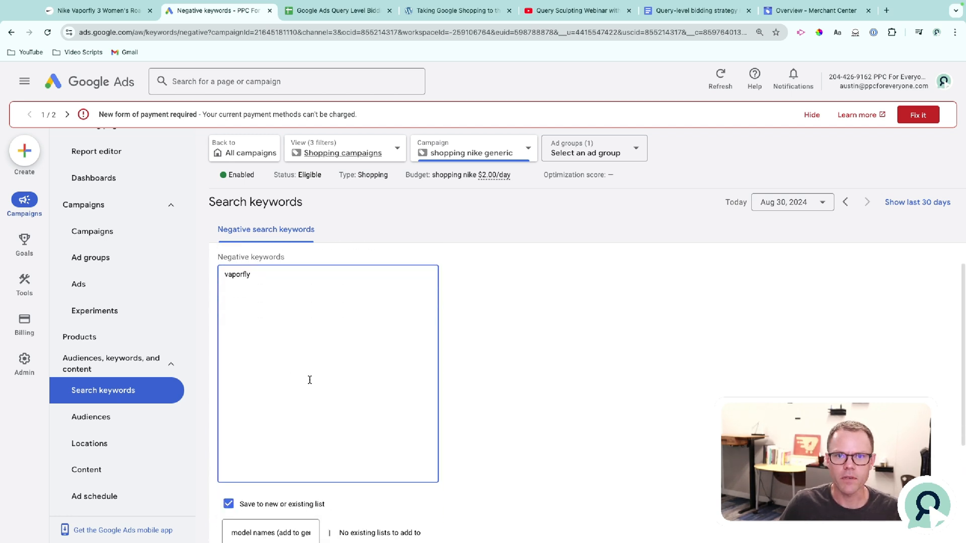
pyautogui.write('"wap')
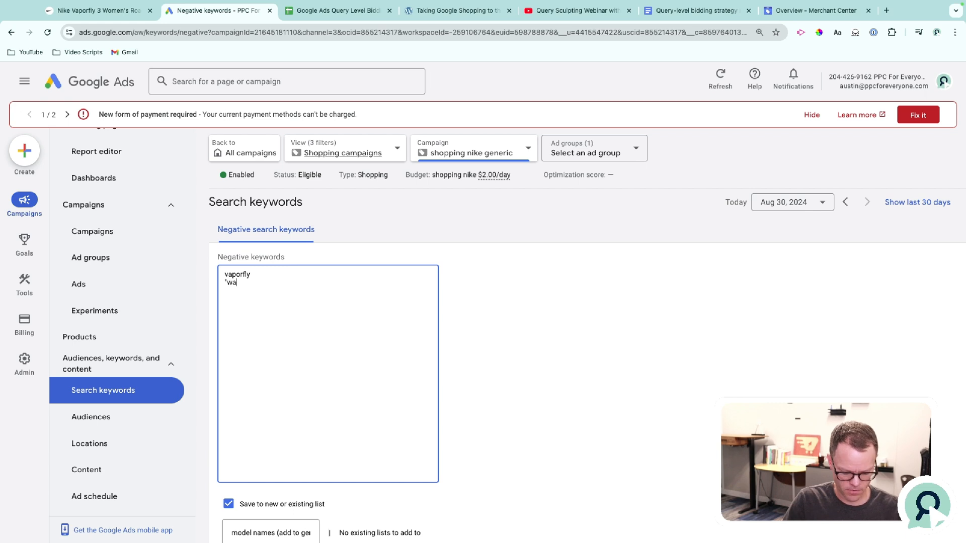
pyautogui.press('BackSpace')
pyautogui.press('BackSpace')
pyautogui.press('BackSpace')
pyautogui.write('va')
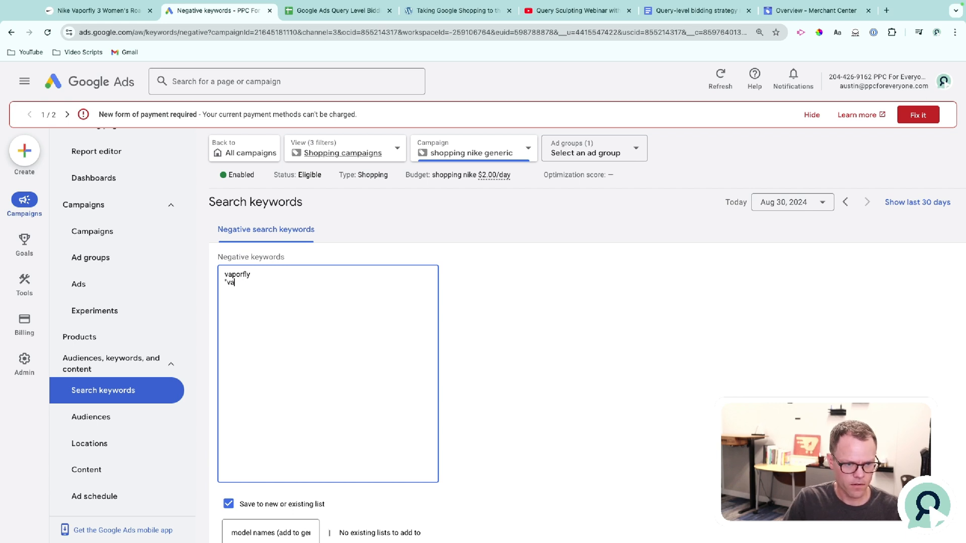
pyautogui.write('por fly')
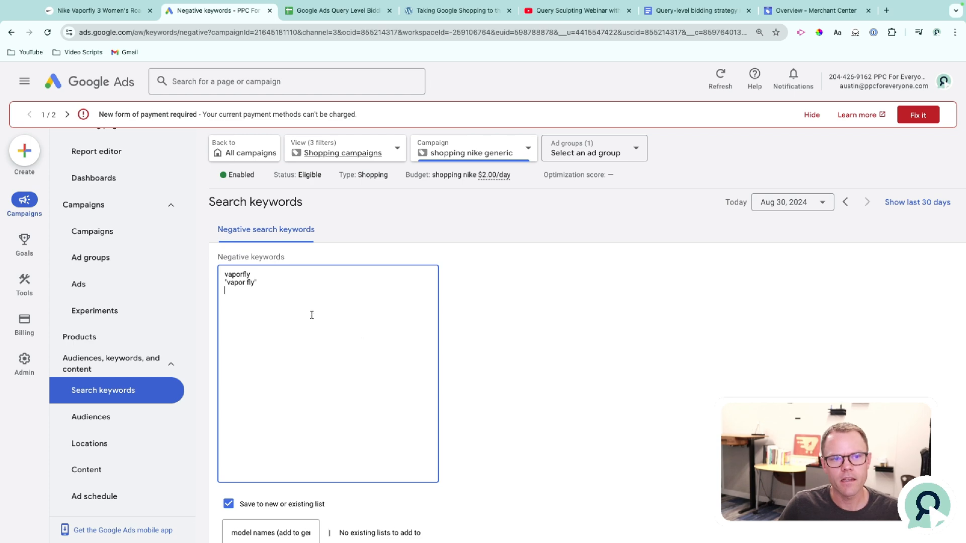
# Step: Switch to the Nike website and look through the Men landing page for shoe model names
pyautogui.click(84, 10)
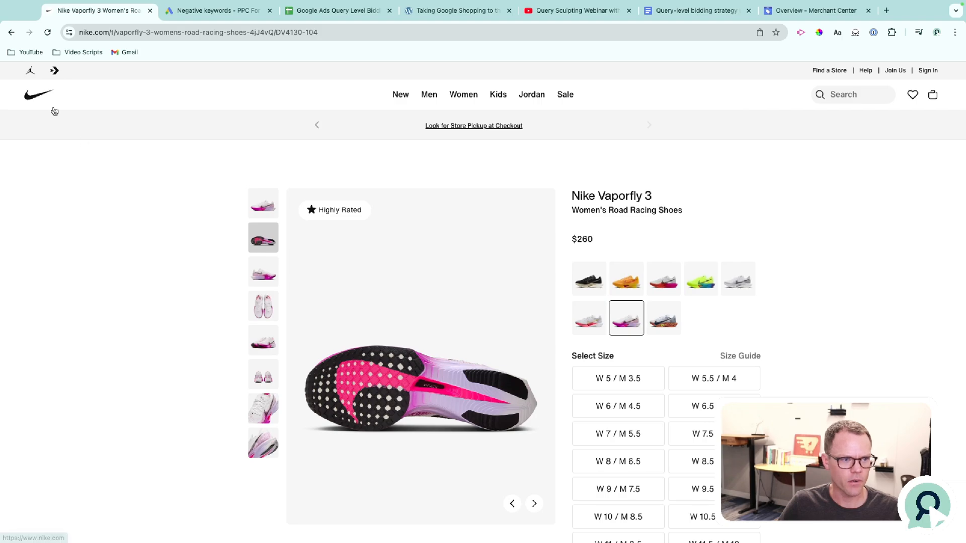
pyautogui.click(429, 98)
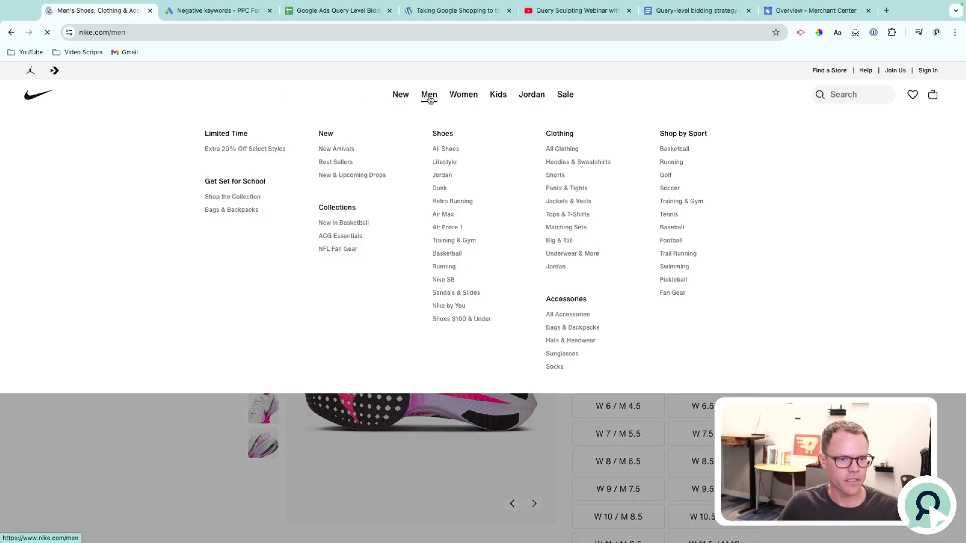
pyautogui.scroll(-15, 163, 397)
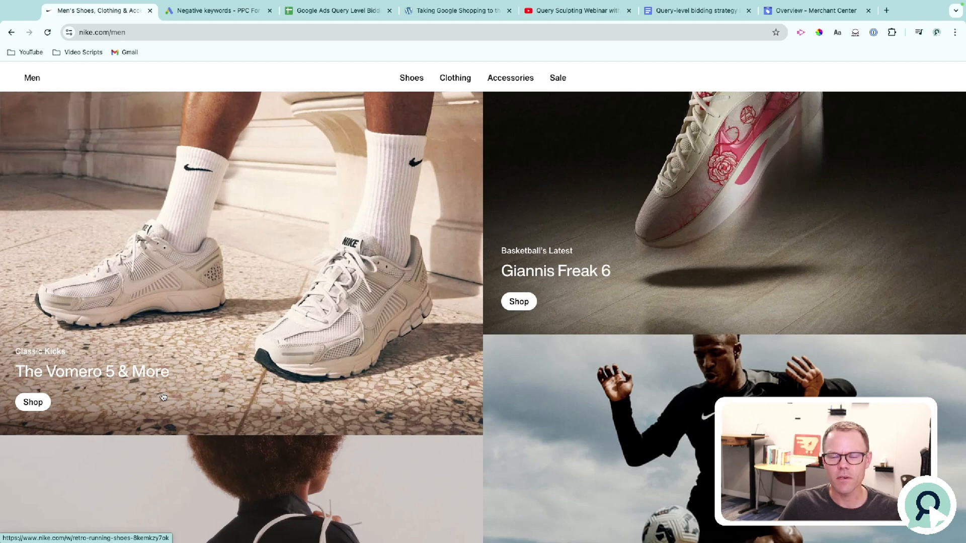
pyautogui.scroll(-13, 163, 397)
pyautogui.scroll(2, 163, 397)
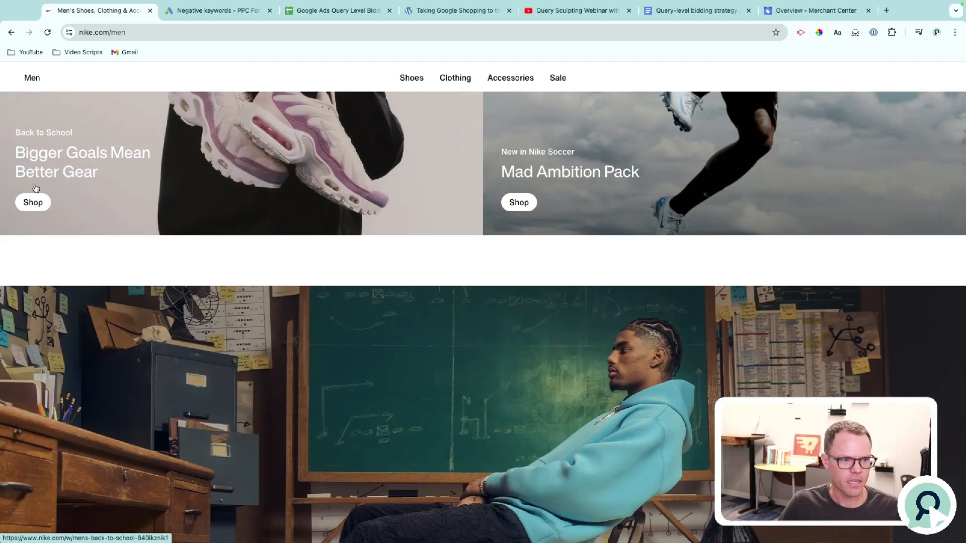
# Step: Open the men's Back to School collection and examine the model names of the listed shoes
pyautogui.click(30, 202)
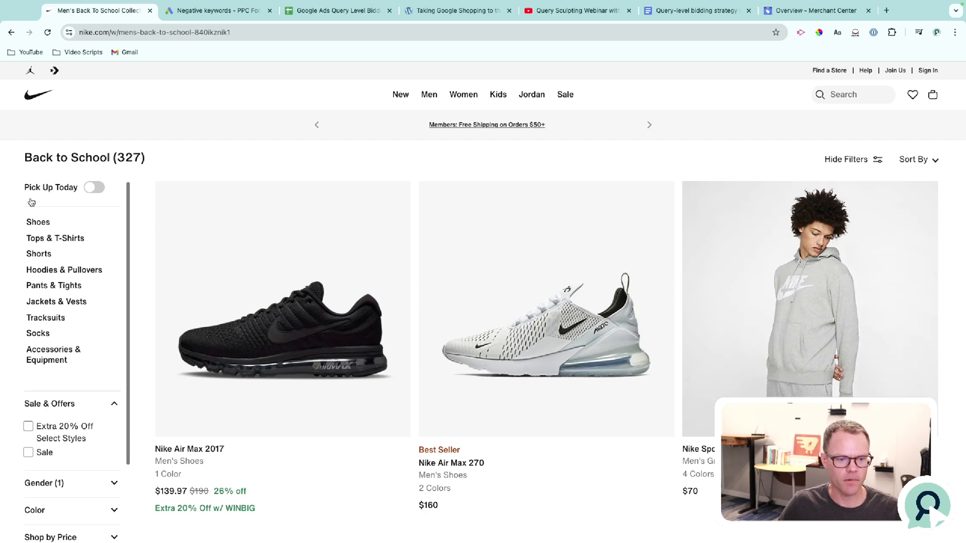
pyautogui.scroll(-2, 31, 202)
pyautogui.scroll(-3, 233, 467)
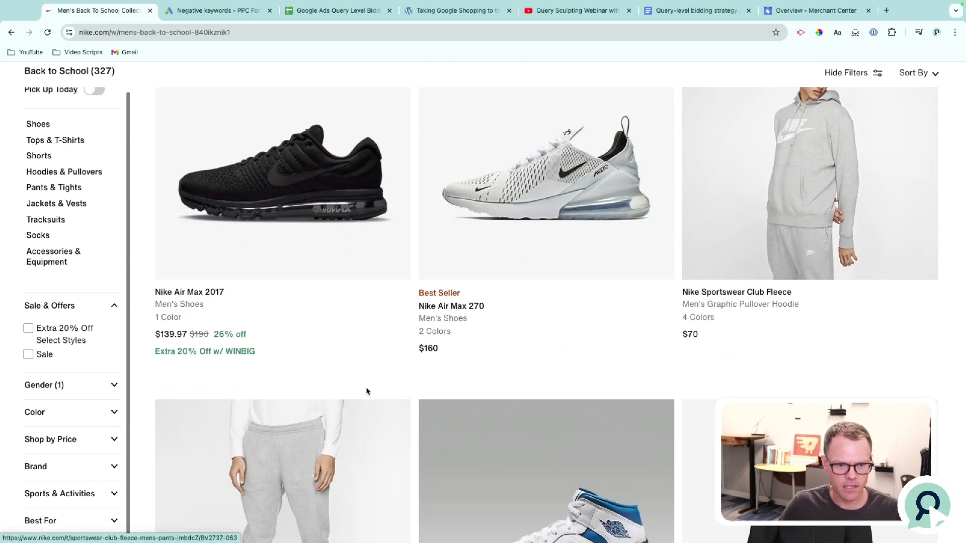
pyautogui.scroll(-4, 310, 315)
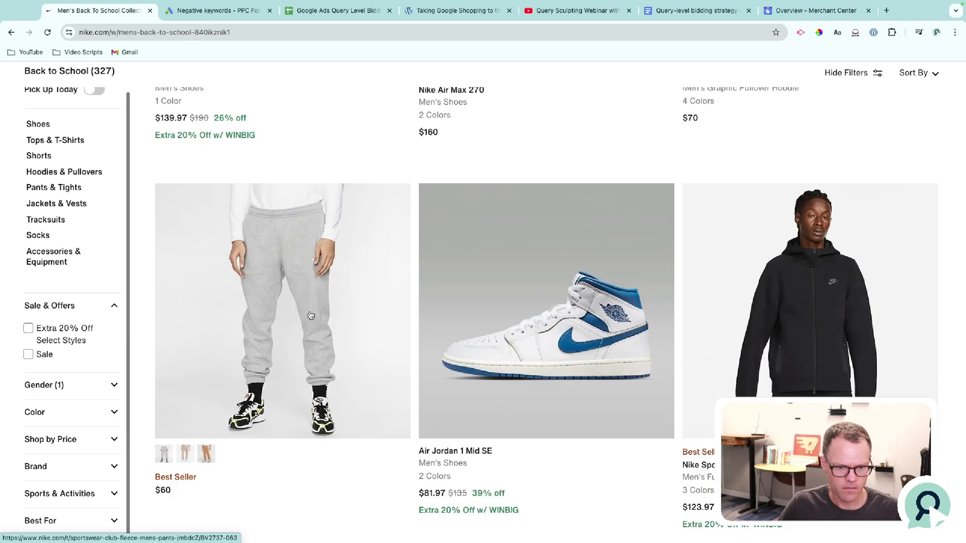
pyautogui.scroll(-8, 311, 315)
pyautogui.scroll(3, 369, 280)
pyautogui.scroll(-1, 352, 337)
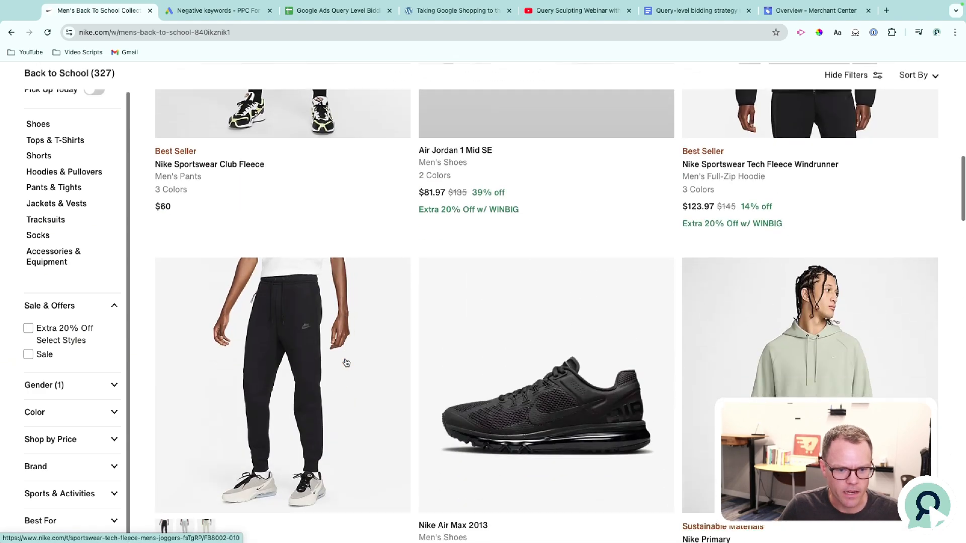
pyautogui.scroll(-1, 346, 363)
pyautogui.scroll(-2, 346, 363)
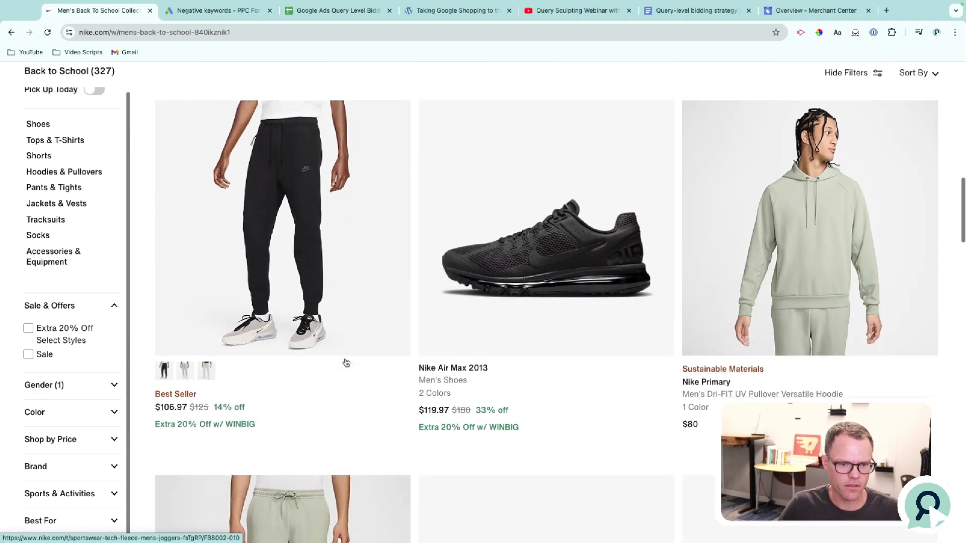
pyautogui.scroll(-5, 346, 362)
pyautogui.scroll(-4, 346, 362)
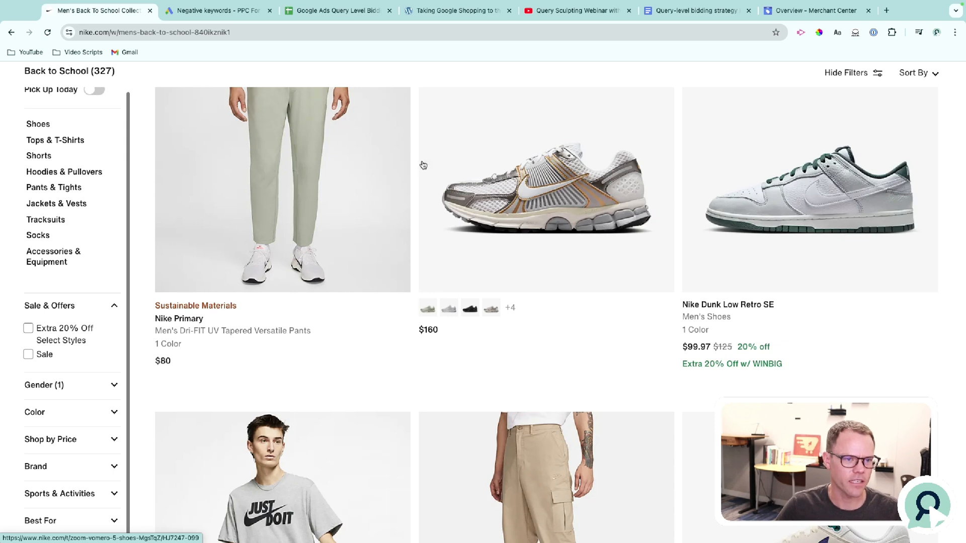
# Step: Return to Google Ads and save the vaporfly negative keywords with their new model names list
pyautogui.click(194, 17)
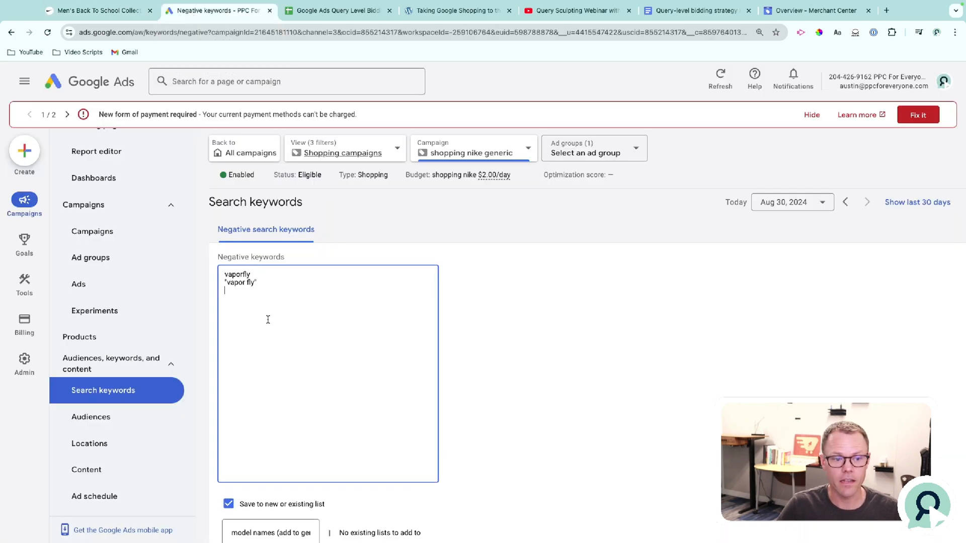
pyautogui.hotkey('ctrl', 'a')
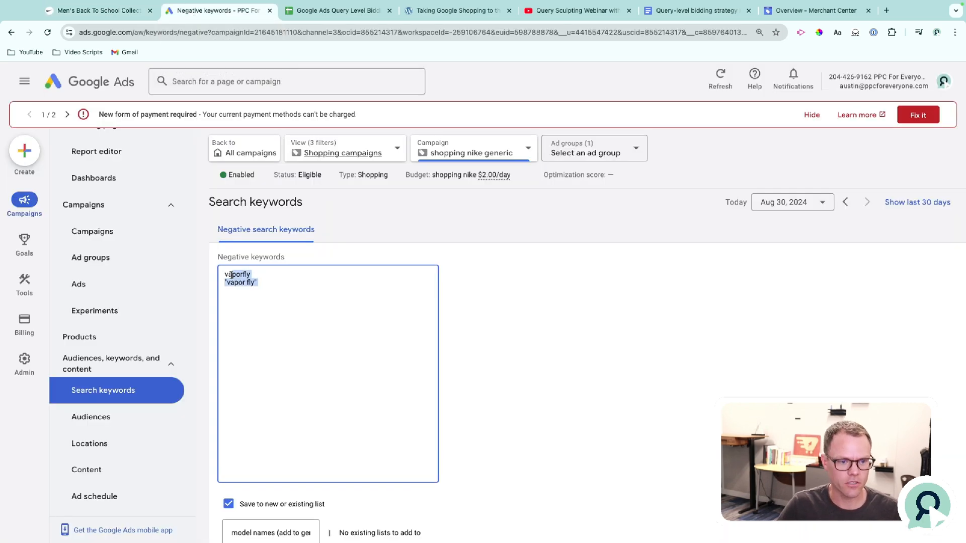
pyautogui.click(264, 310)
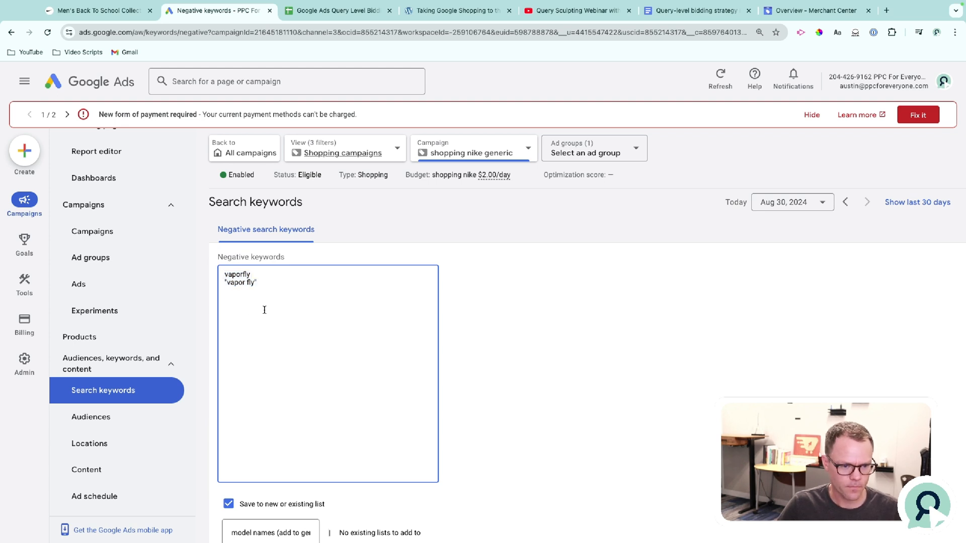
pyautogui.scroll(-4, 264, 310)
pyautogui.click(230, 403)
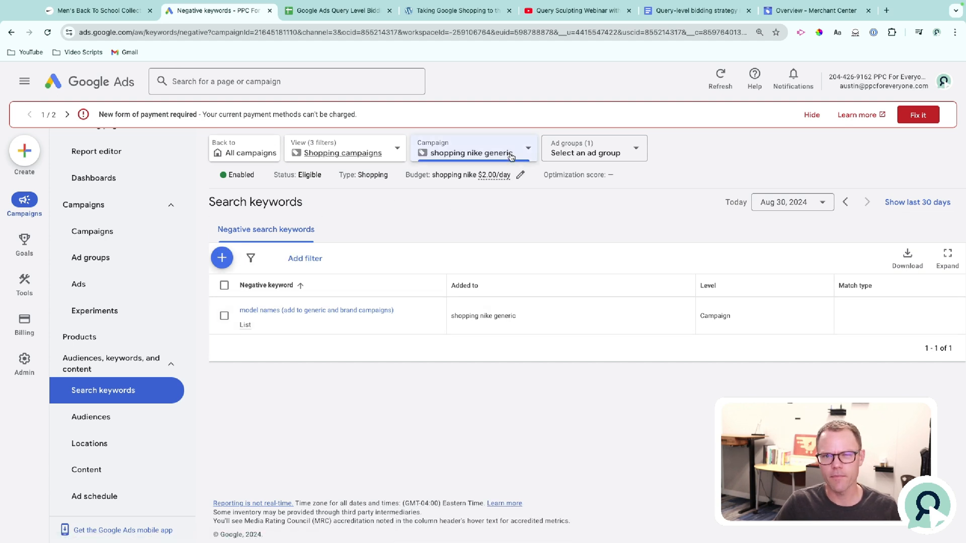
# Step: Start another set of campaign-level negative keywords, saved to a new list named "brand names (add to generic campaigns)"
pyautogui.click(222, 259)
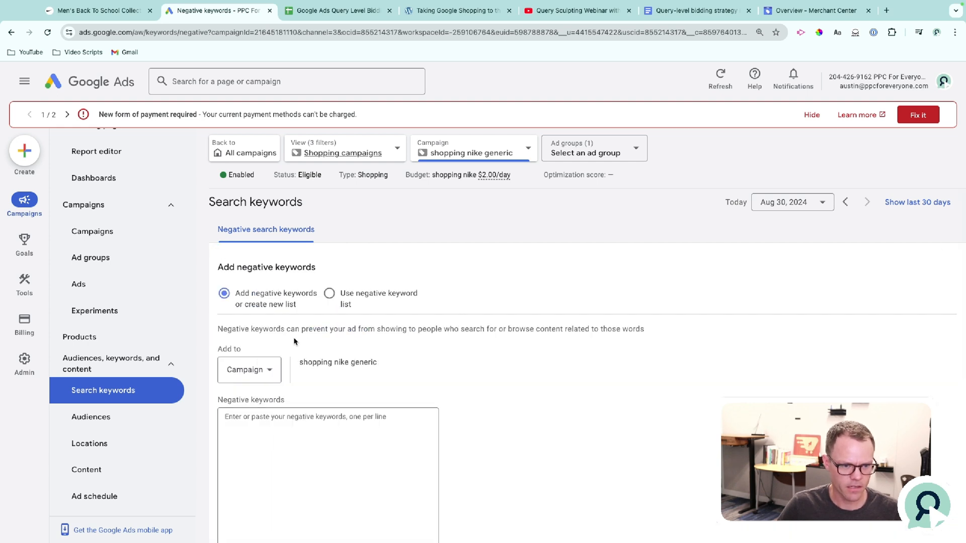
pyautogui.click(246, 371)
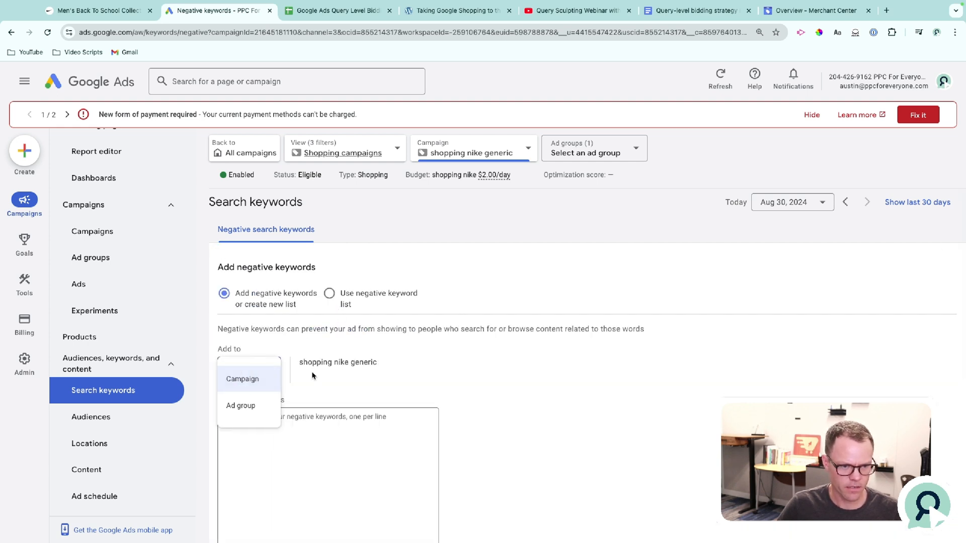
pyautogui.scroll(-4, 312, 372)
pyautogui.click(228, 445)
pyautogui.click(287, 475)
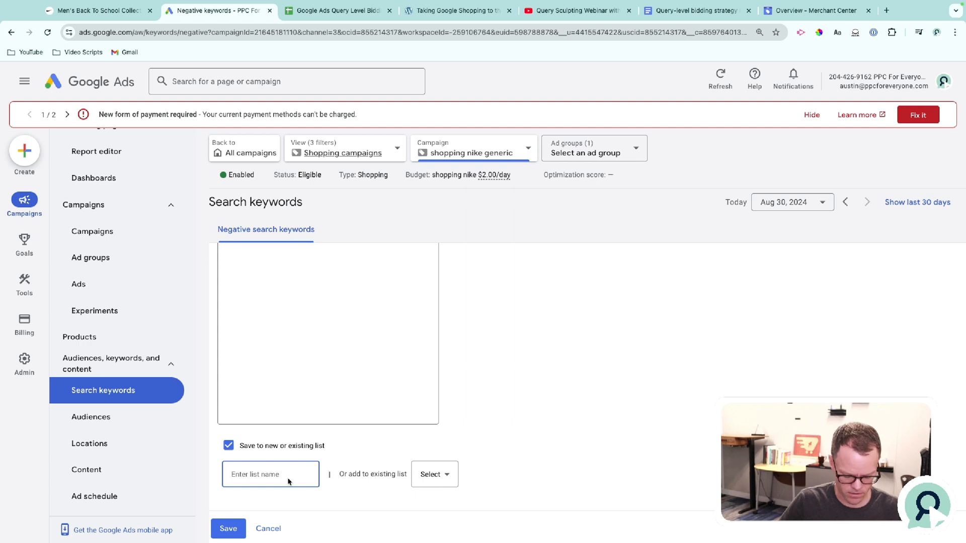
pyautogui.write('brand names ')
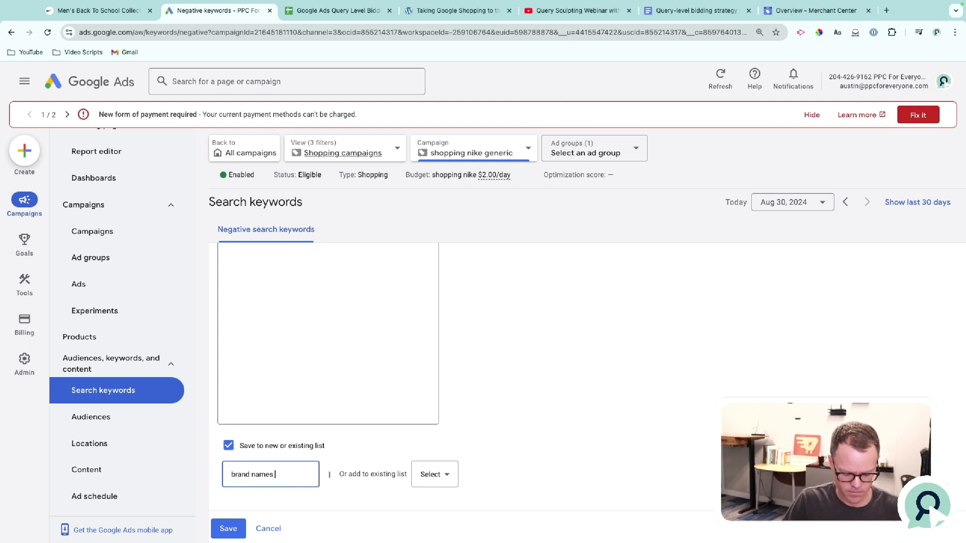
pyautogui.write('(add to g')
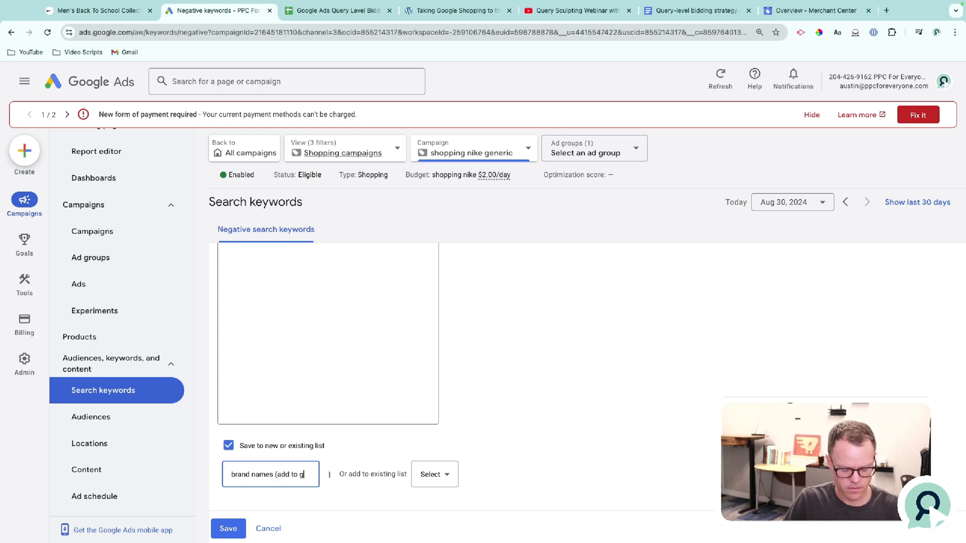
pyautogui.write('eneric campaign')
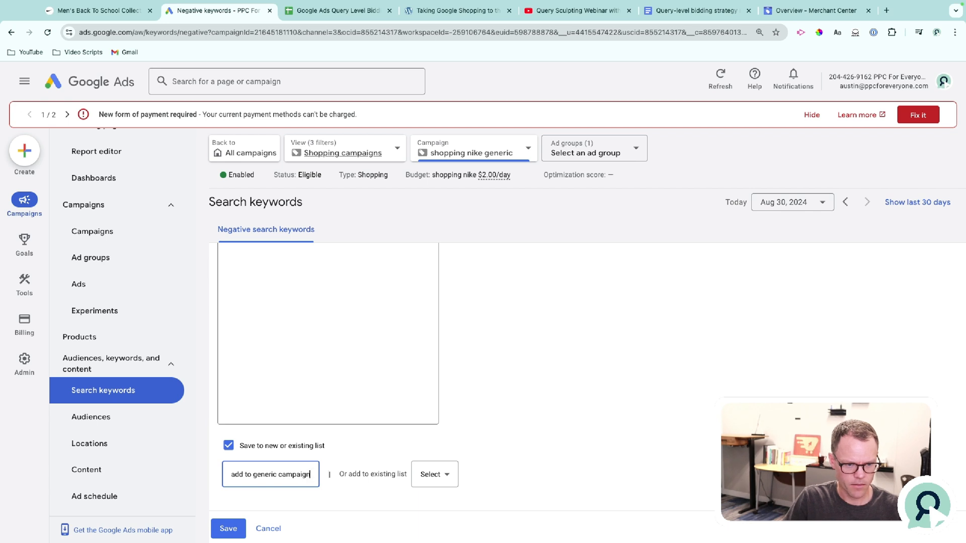
pyautogui.write('s)')
# Step: Enter nike and niike on separate lines as negative keywords and save the brand names list
pyautogui.scroll(1, 353, 478)
pyautogui.click(259, 394)
pyautogui.write('nik')
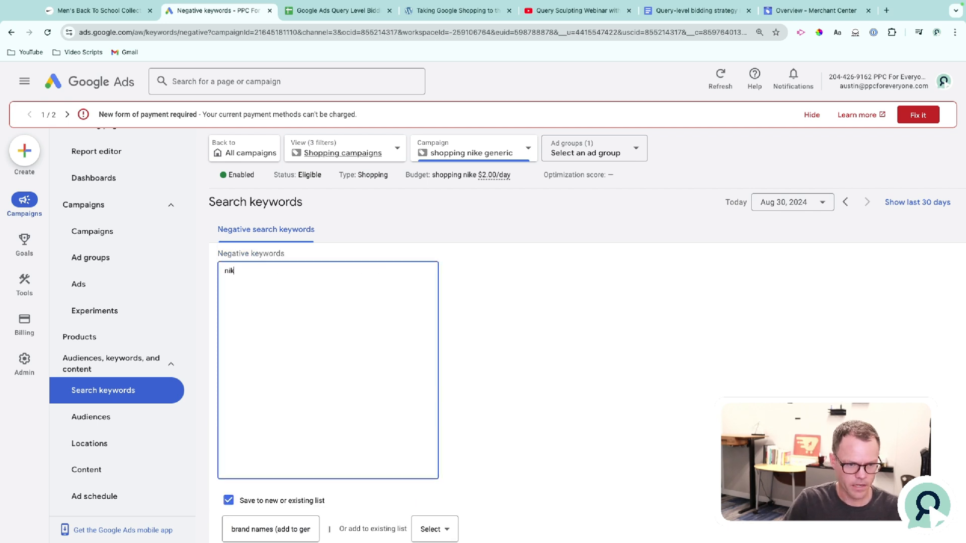
pyautogui.write('e ni')
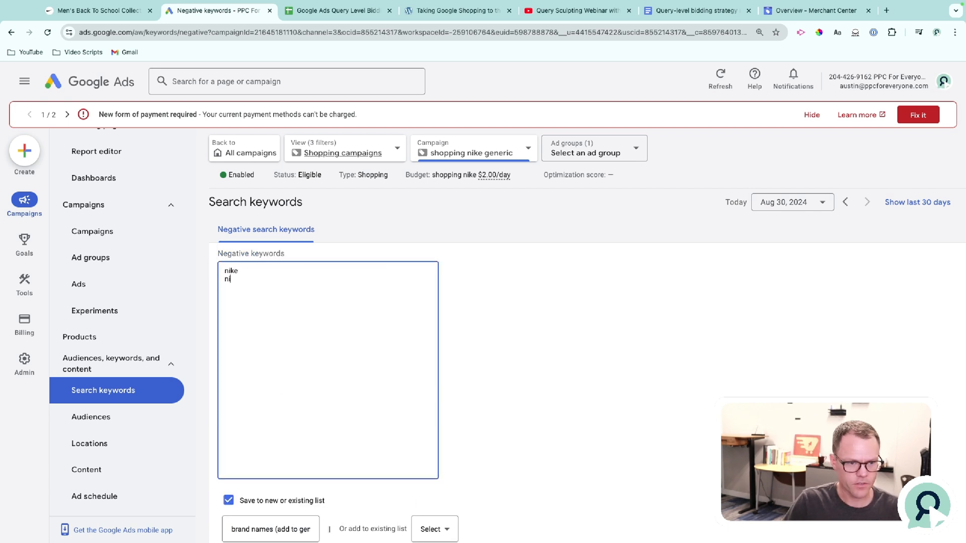
pyautogui.write('ike')
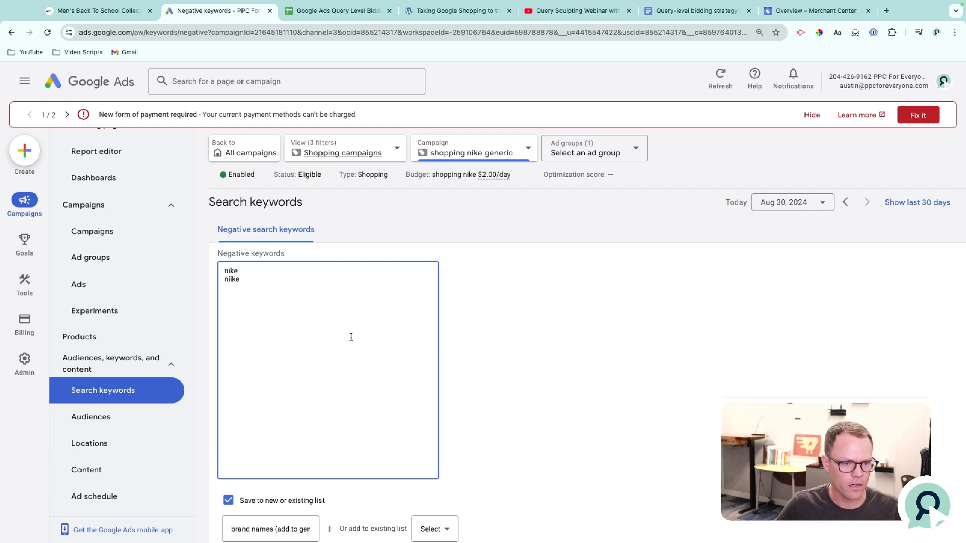
pyautogui.scroll(-1, 352, 337)
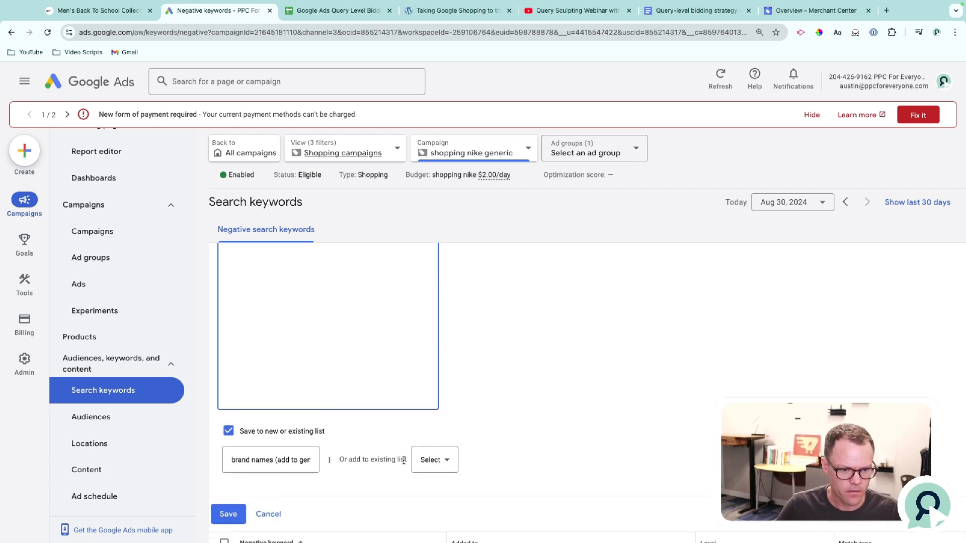
pyautogui.click(228, 514)
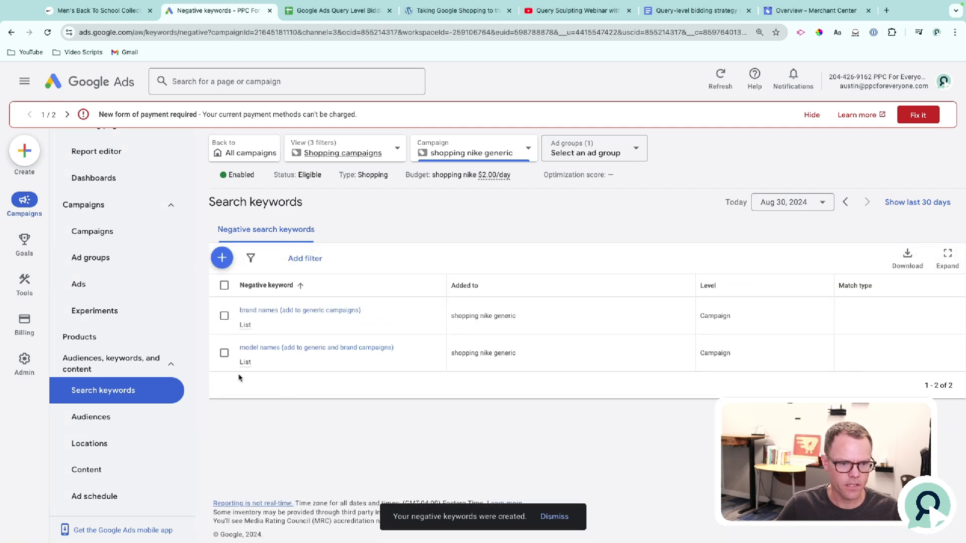
# Step: Preview the keywords in the model names and brand names lists, and return to the Shopping campaigns overview
pyautogui.moveTo(245, 364)
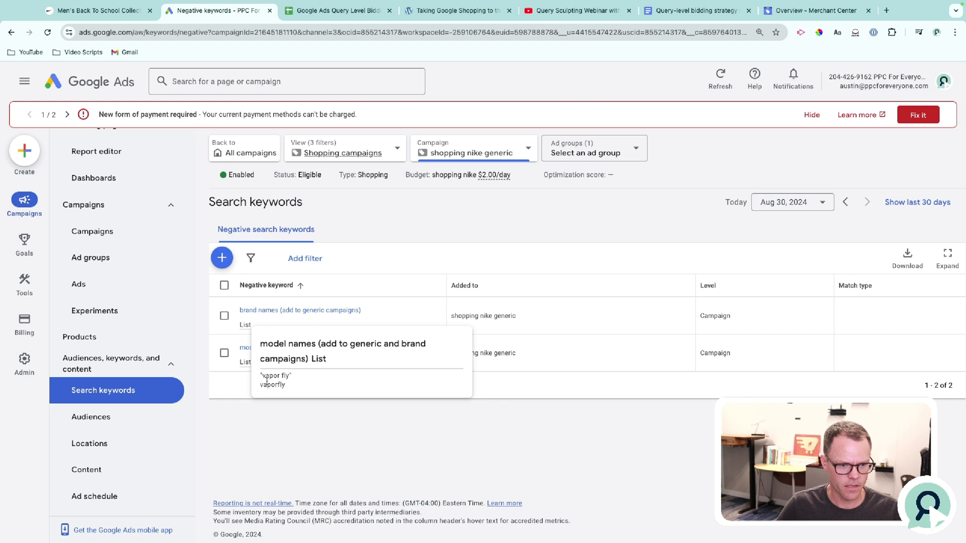
pyautogui.moveTo(245, 324)
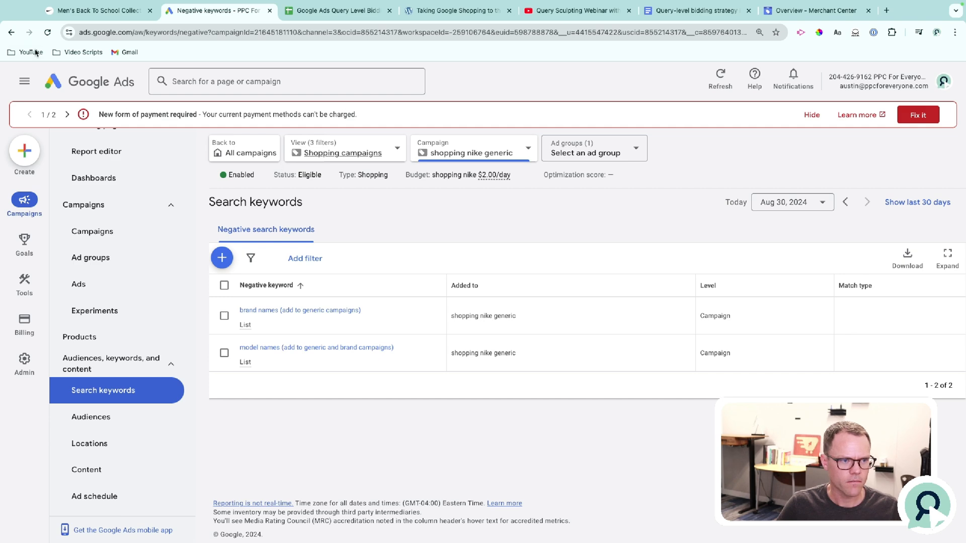
pyautogui.click(10, 33)
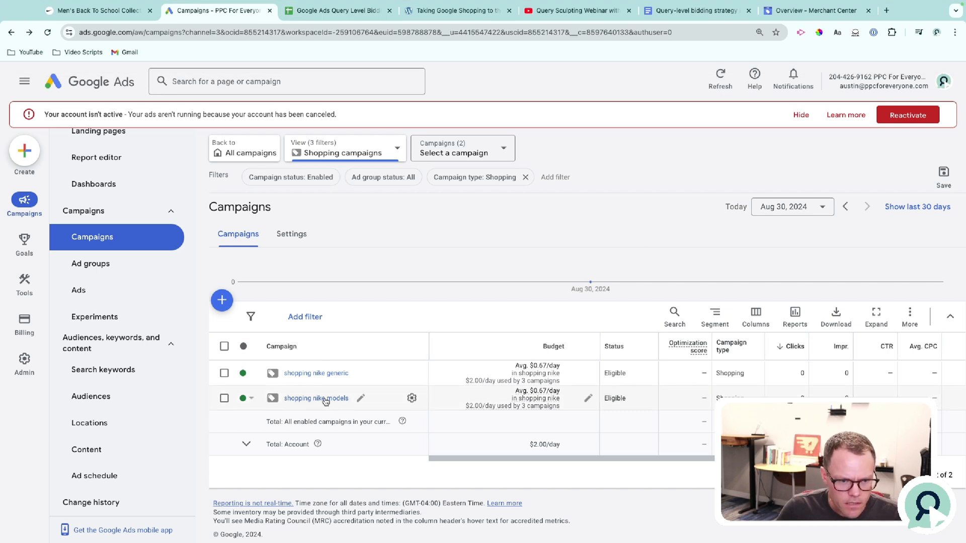
pyautogui.click(225, 373)
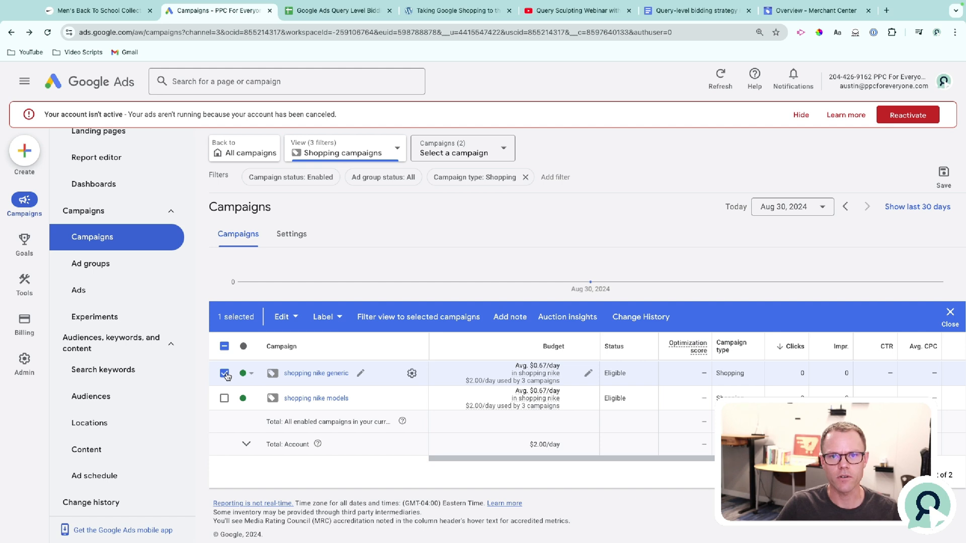
pyautogui.click(225, 374)
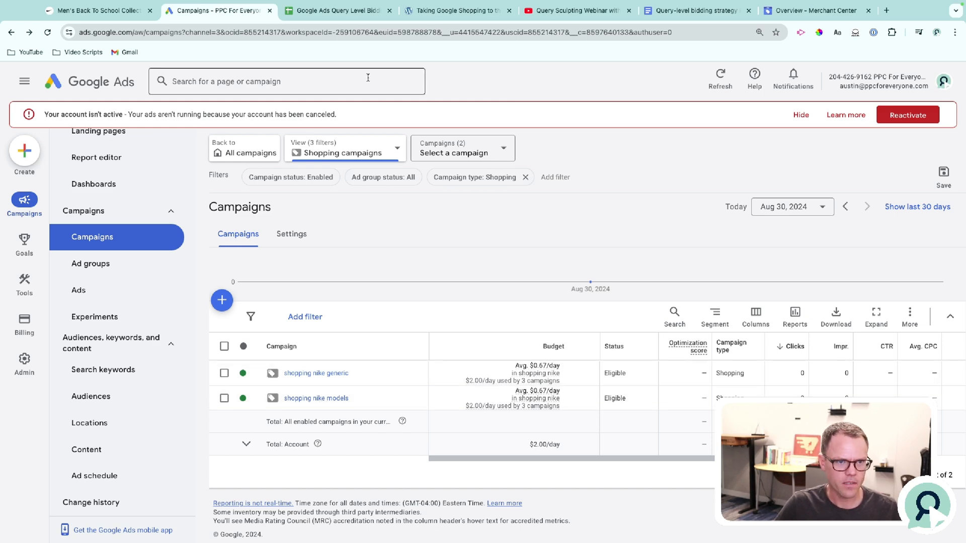
# Step: Switch to the query level bidding spreadsheet and review the shopping nike generic and models rows on the Campaigns sheet
pyautogui.click(335, 11)
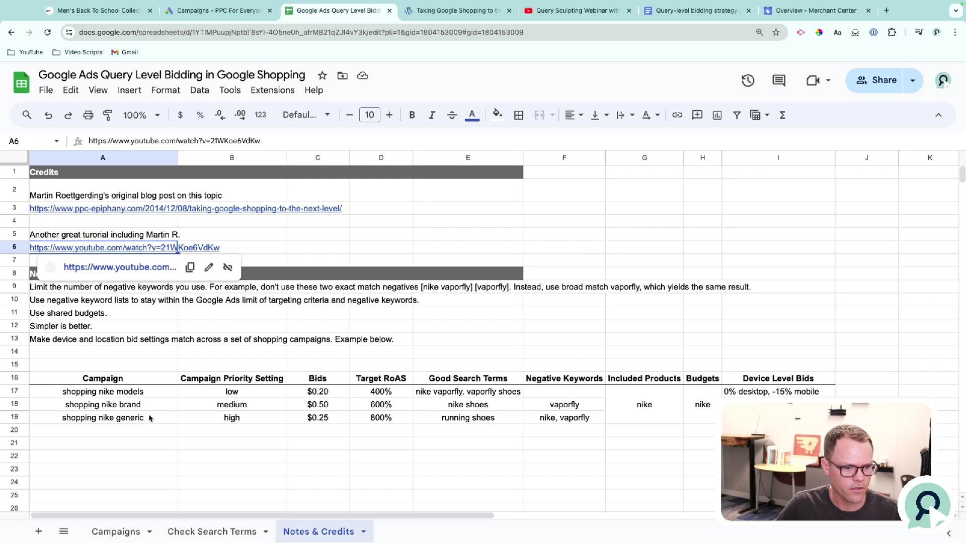
pyautogui.click(116, 532)
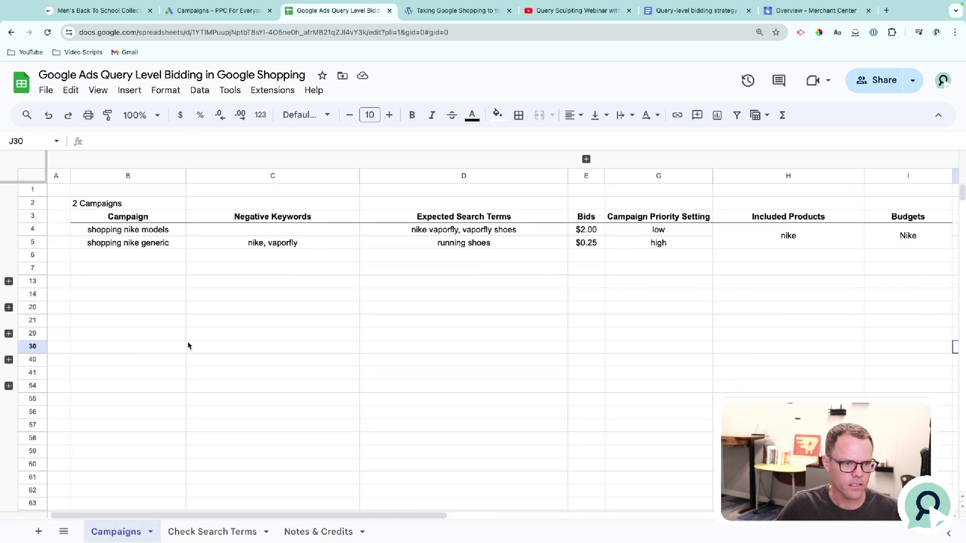
pyautogui.click(32, 243)
pyautogui.click(263, 244)
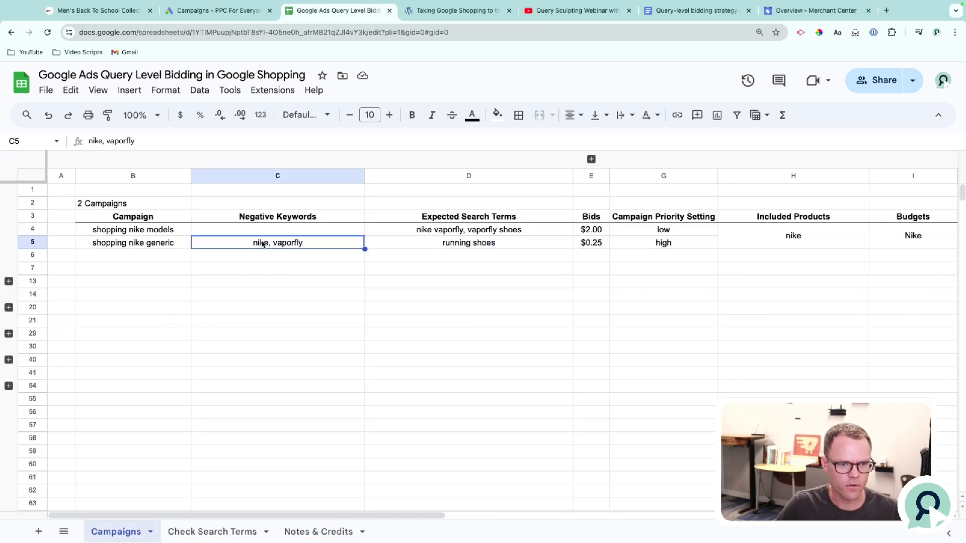
pyautogui.click(34, 242)
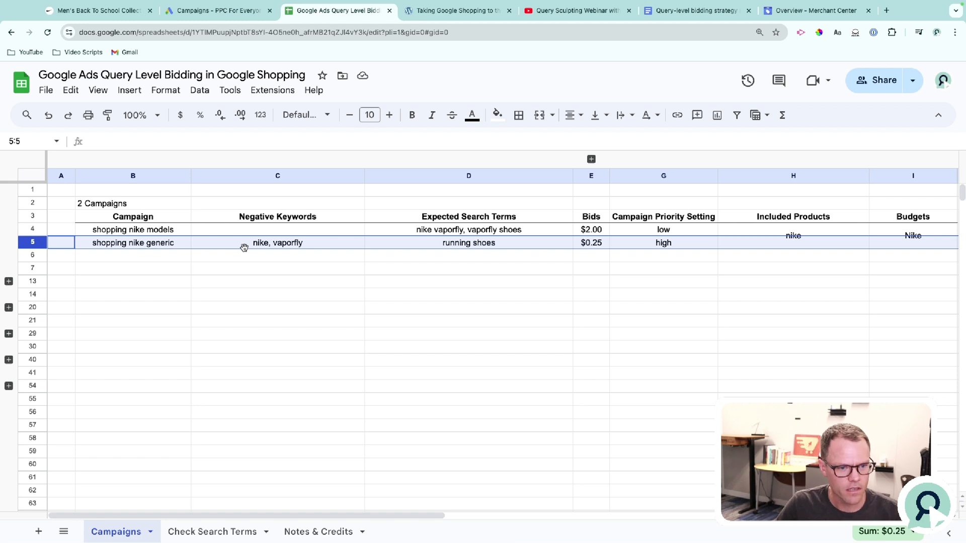
pyautogui.click(34, 231)
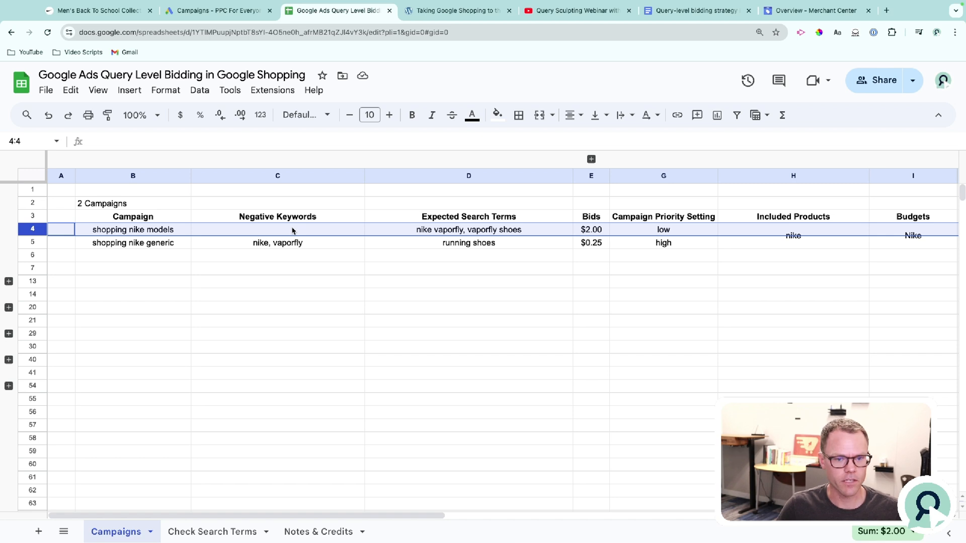
# Step: Review the expected search terms, bids and campaign priority settings of the shopping nike models and generic rows
pyautogui.click(408, 231)
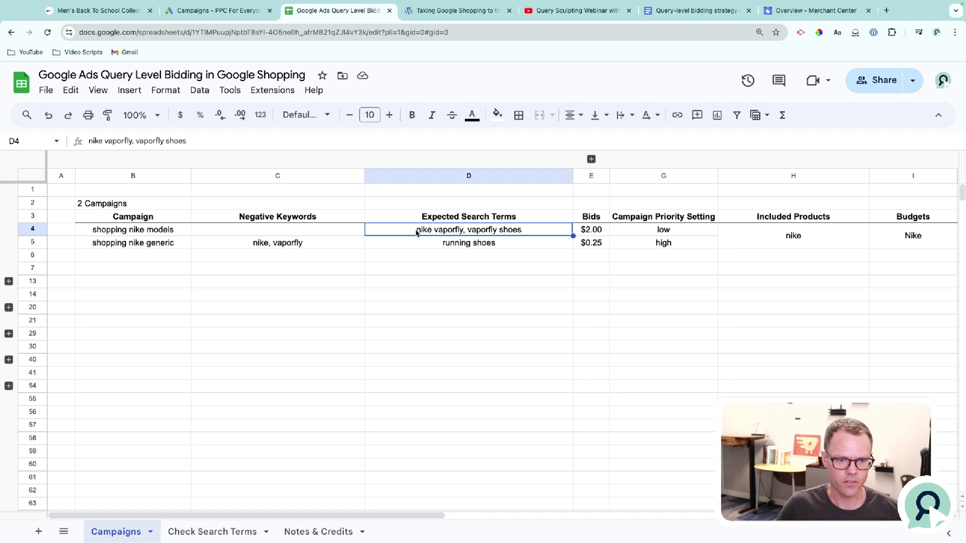
pyautogui.doubleClick(415, 230)
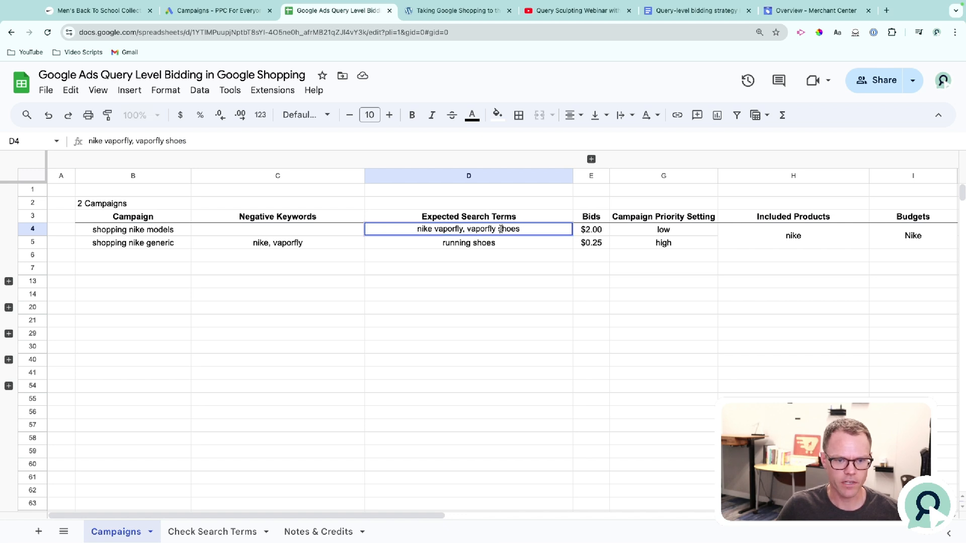
pyautogui.click(596, 233)
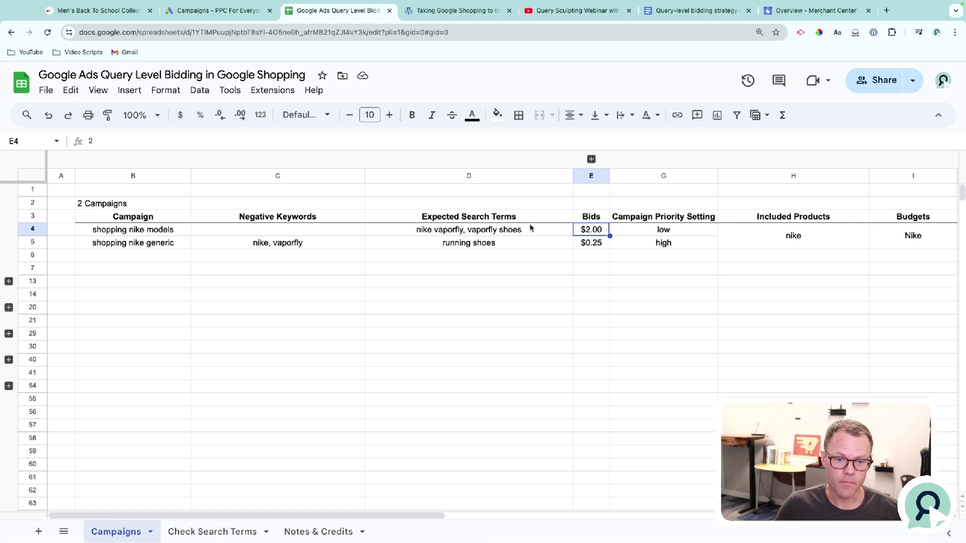
pyautogui.click(596, 244)
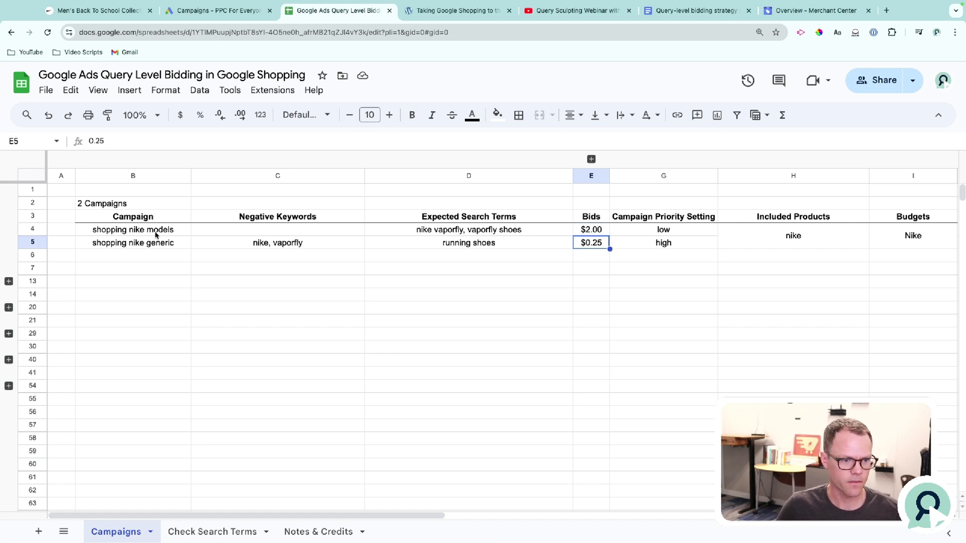
pyautogui.click(688, 246)
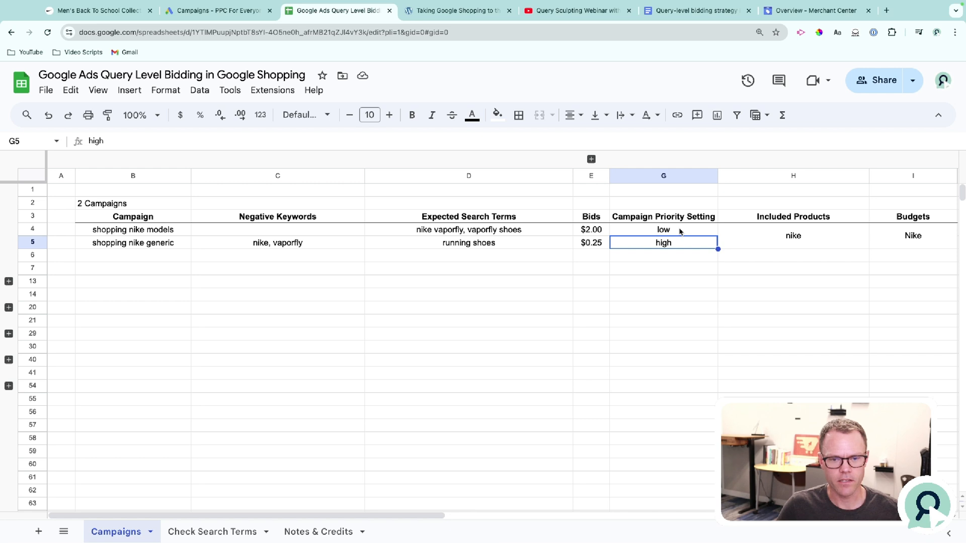
pyautogui.click(680, 231)
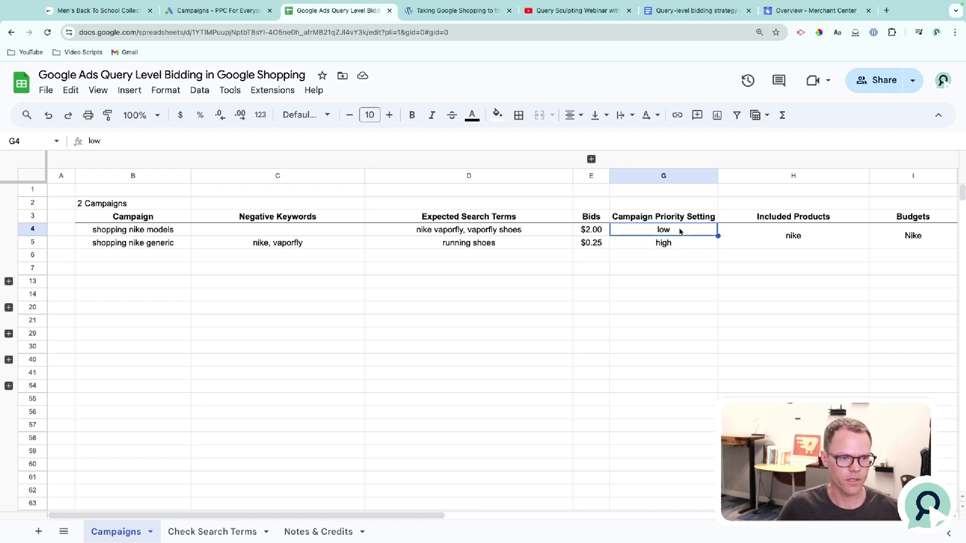
# Step: Switch to Google Ads and check the campaign priority in the settings of the shopping nike generic and shopping nike models campaigns
pyautogui.click(217, 11)
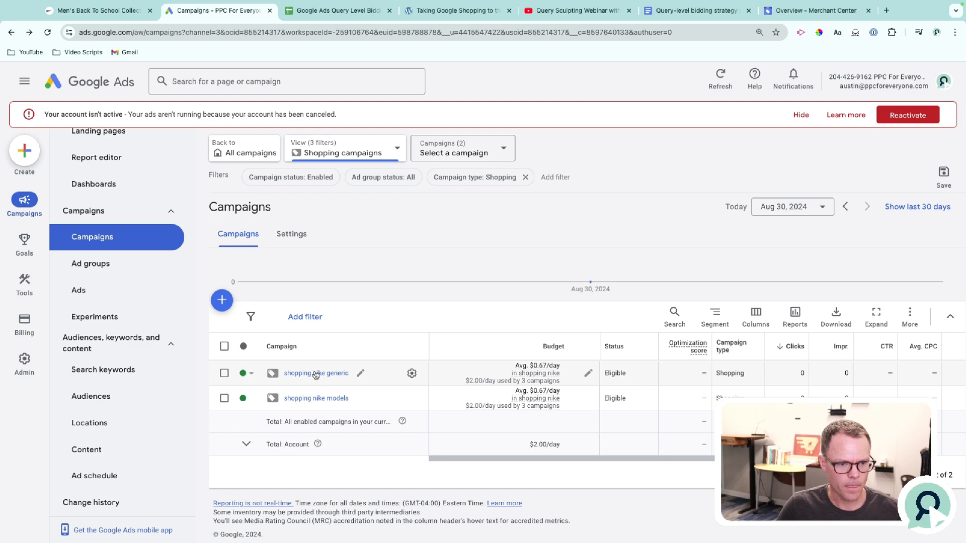
pyautogui.click(412, 373)
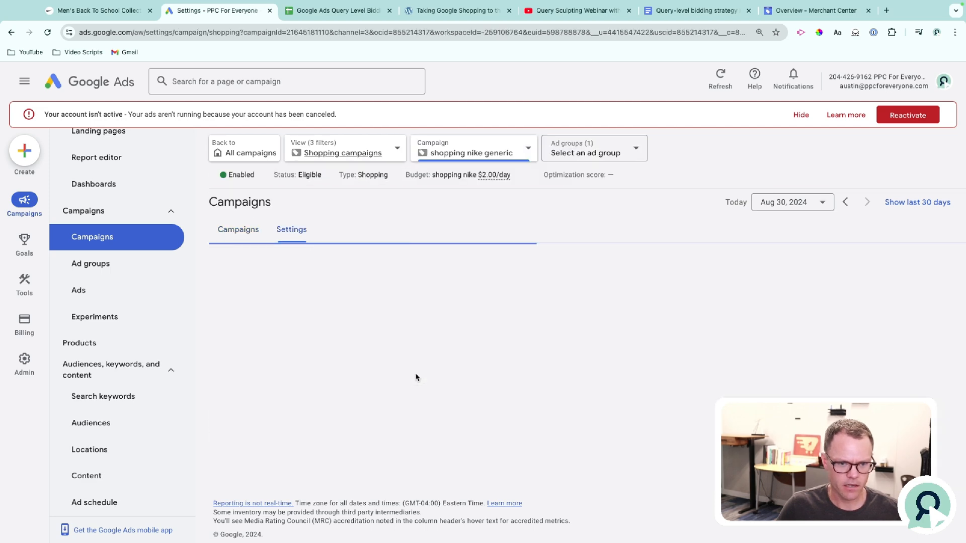
pyautogui.scroll(-4, 417, 378)
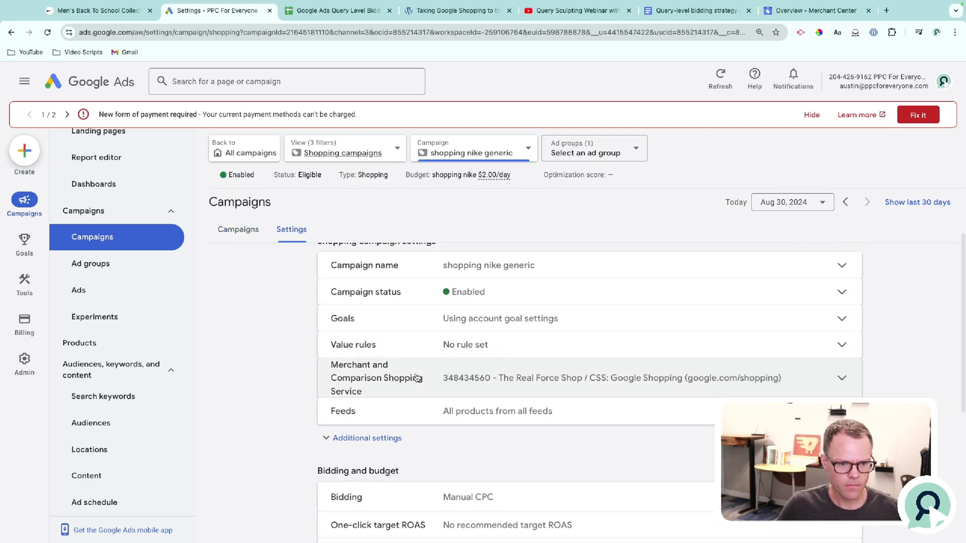
pyautogui.scroll(-1, 416, 378)
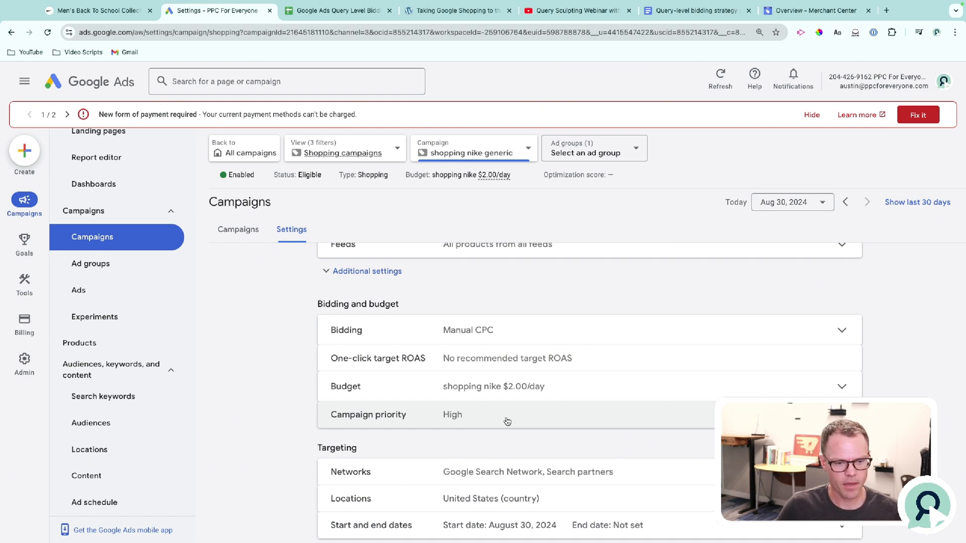
pyautogui.click(513, 149)
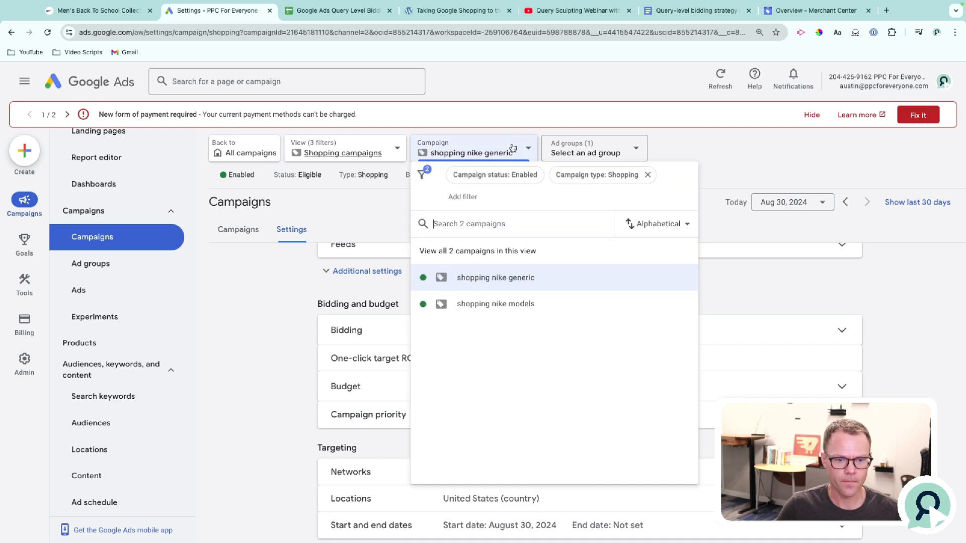
pyautogui.click(518, 304)
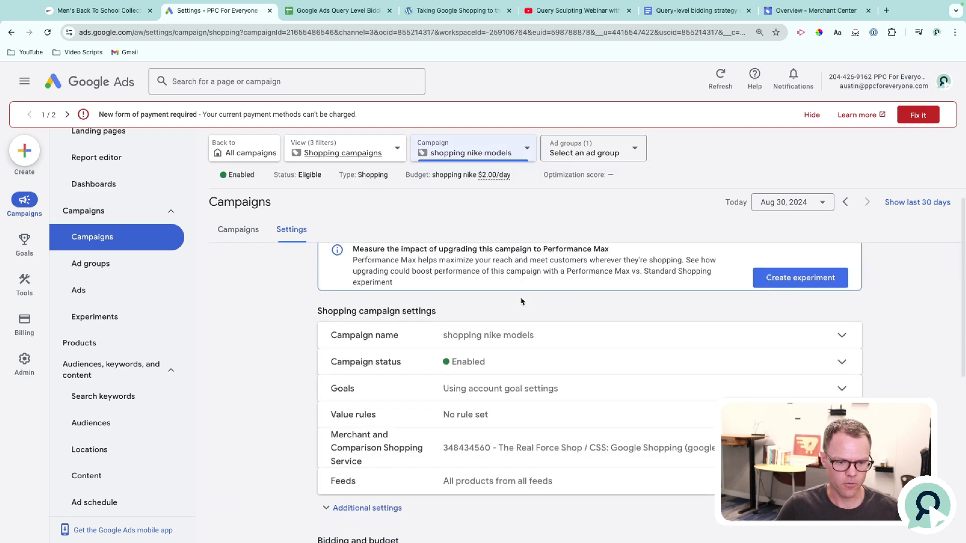
pyautogui.scroll(-6, 477, 377)
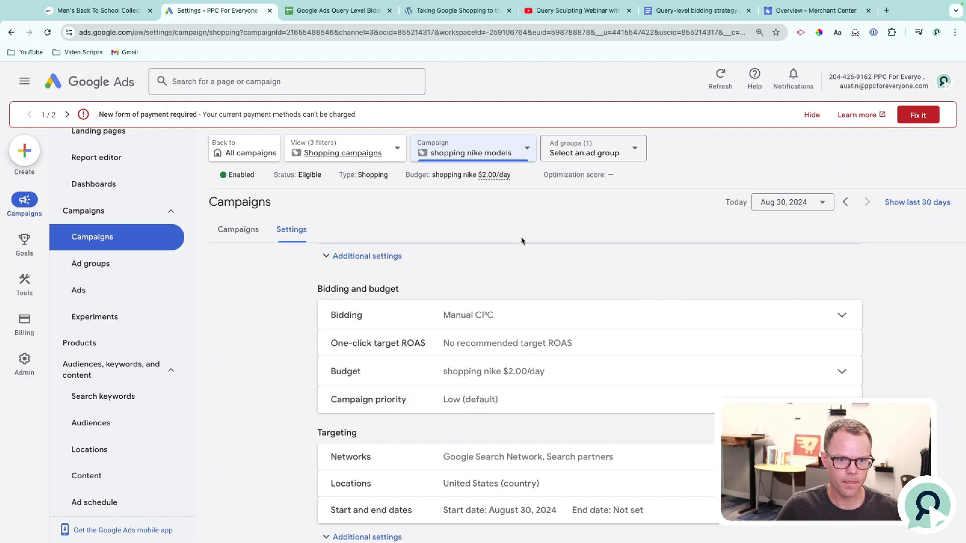
# Step: Return to the query level bidding spreadsheet and compare the bids and priority settings of the two Nike campaigns
pyautogui.click(311, 11)
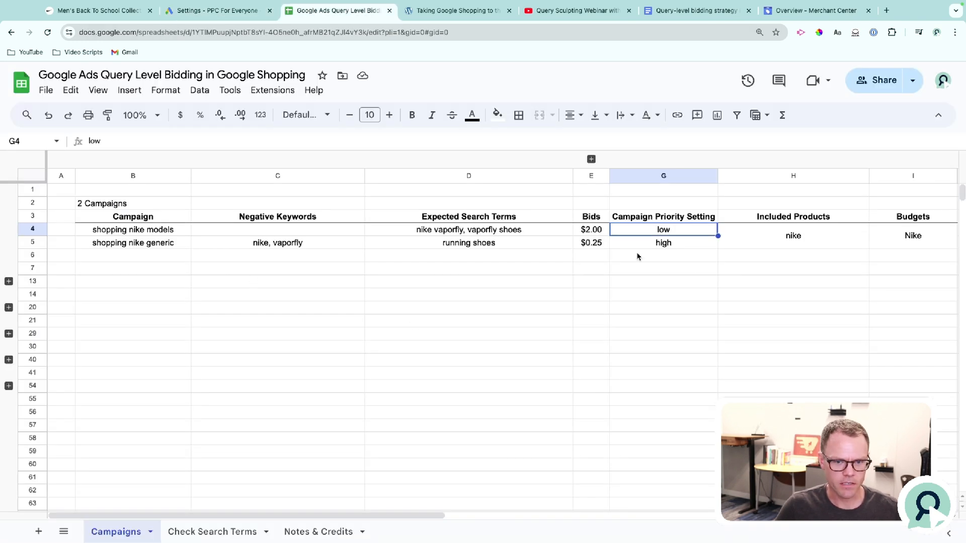
pyautogui.click(665, 244)
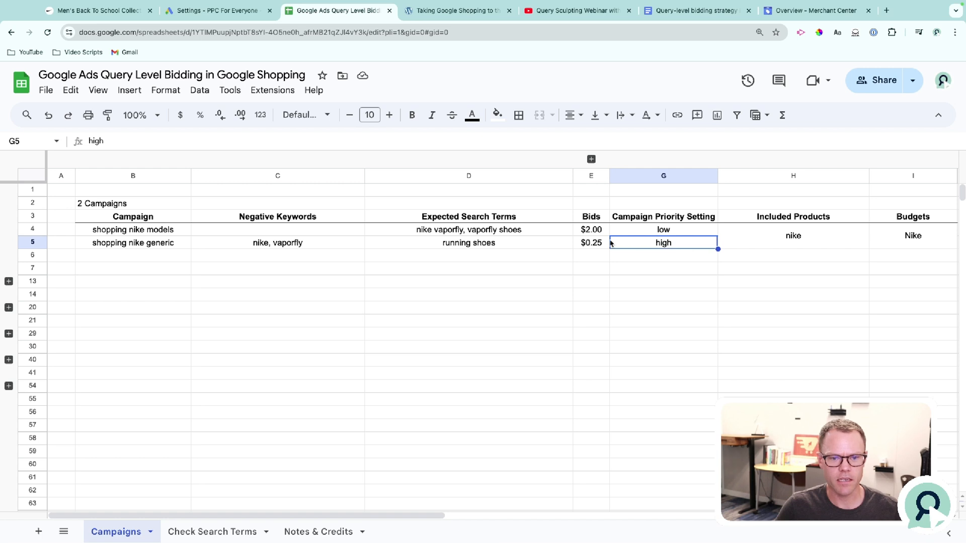
pyautogui.click(592, 245)
pyautogui.click(601, 230)
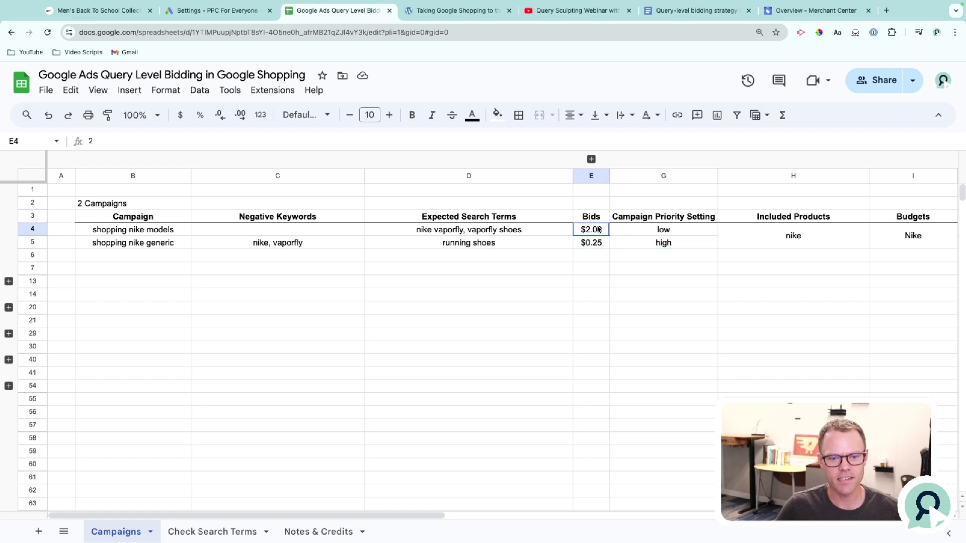
pyautogui.click(668, 235)
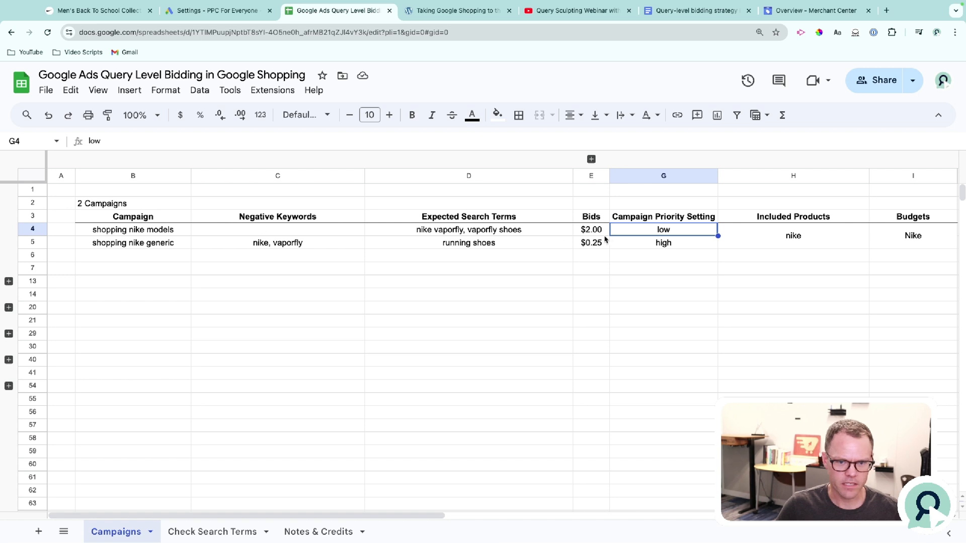
pyautogui.click(35, 244)
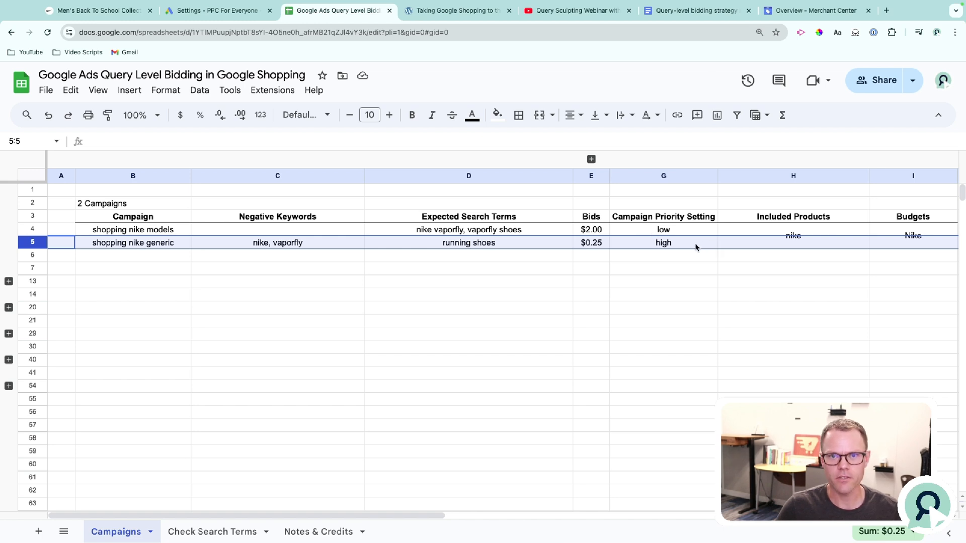
pyautogui.click(30, 228)
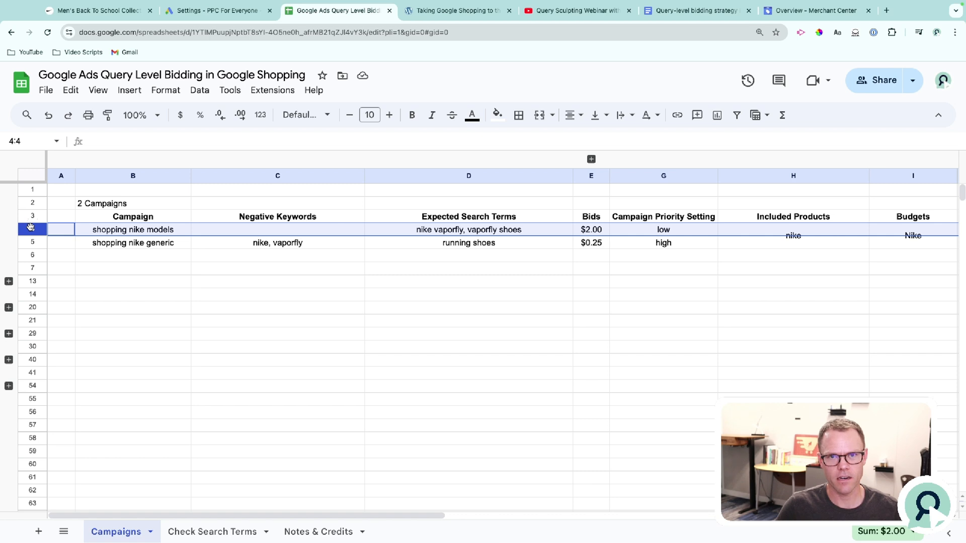
# Step: Set the campaign priority to low for shopping nike generic and high for shopping nike models
pyautogui.click(698, 243)
pyautogui.write('low')
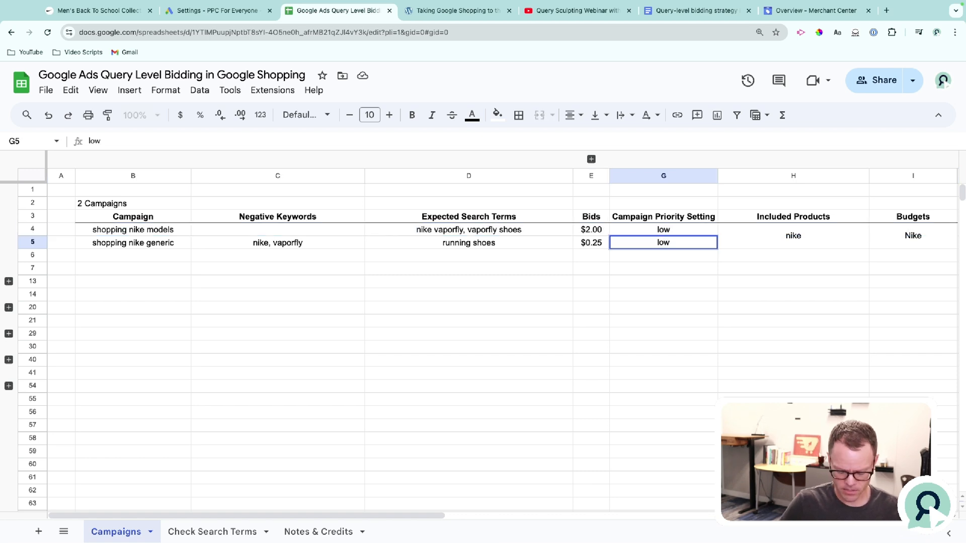
pyautogui.press('Up')
pyautogui.write('high')
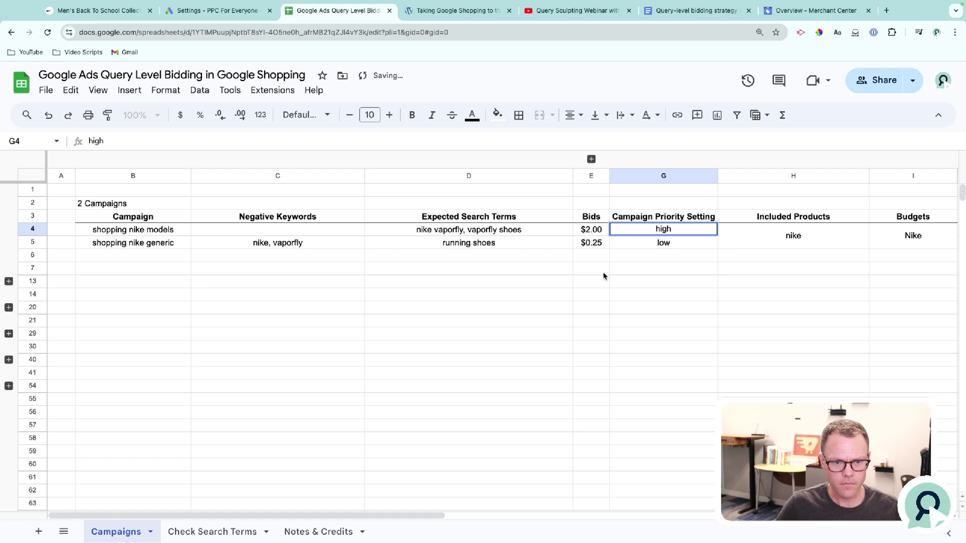
pyautogui.click(604, 272)
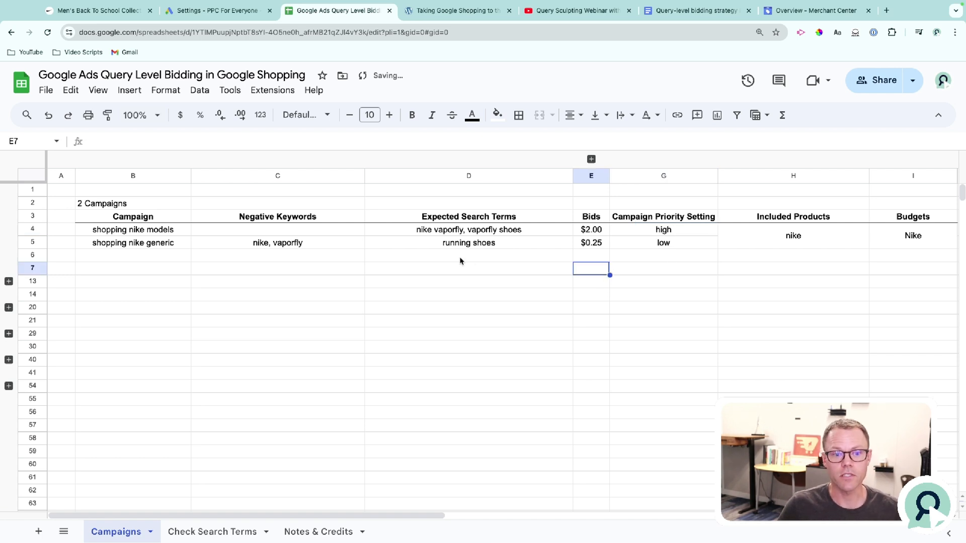
# Step: Examine which campaign would catch the running shoes search by reviewing the negative keywords, expected search terms and bid of shopping nike models
pyautogui.doubleClick(425, 238)
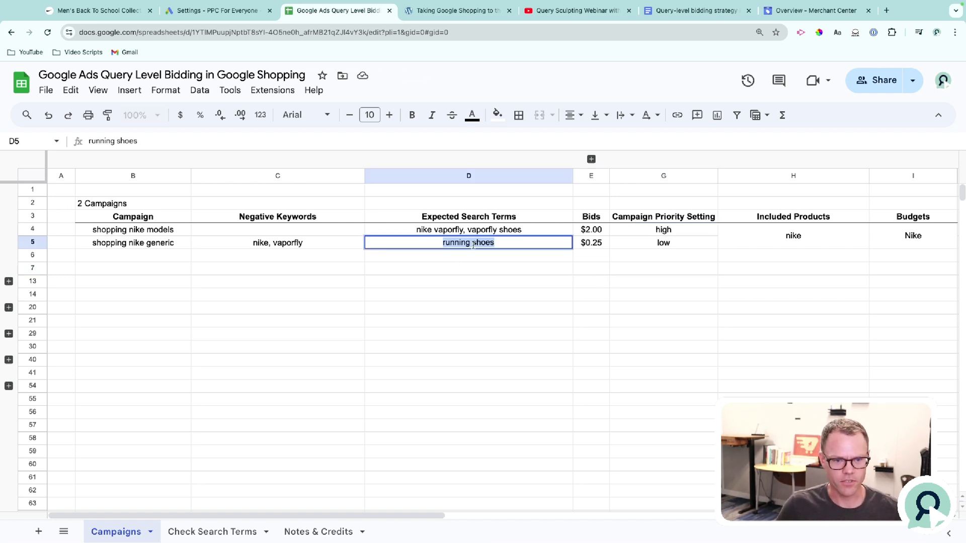
pyautogui.click(260, 234)
pyautogui.doubleClick(259, 233)
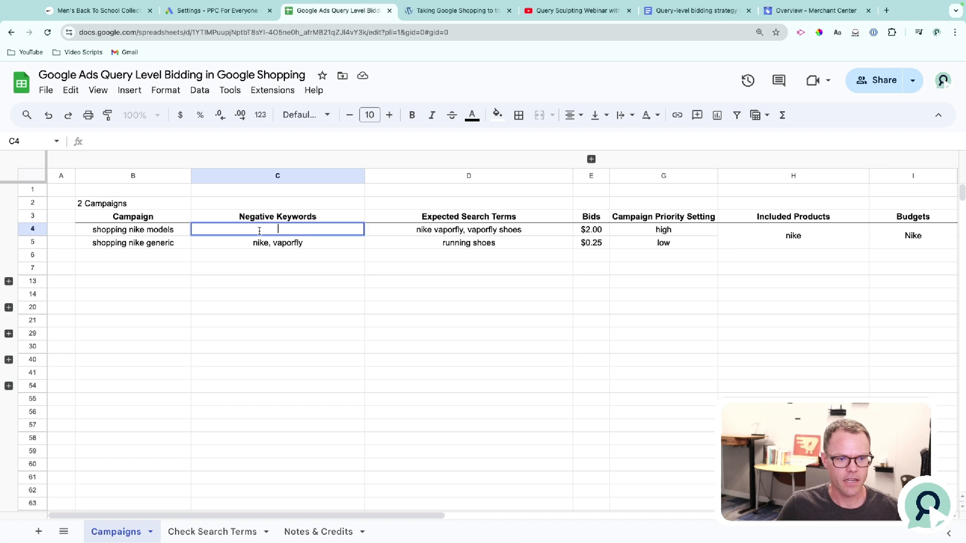
pyautogui.click(132, 234)
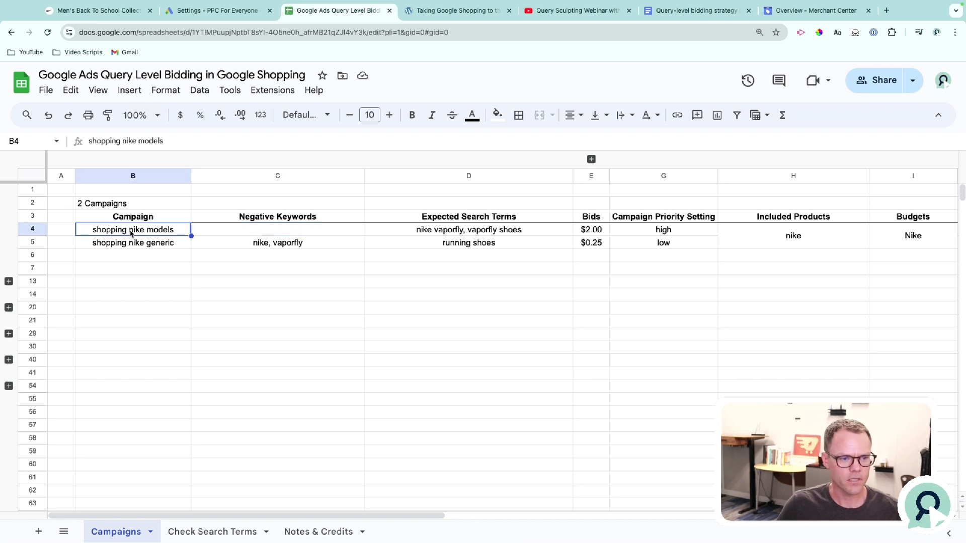
pyautogui.click(285, 232)
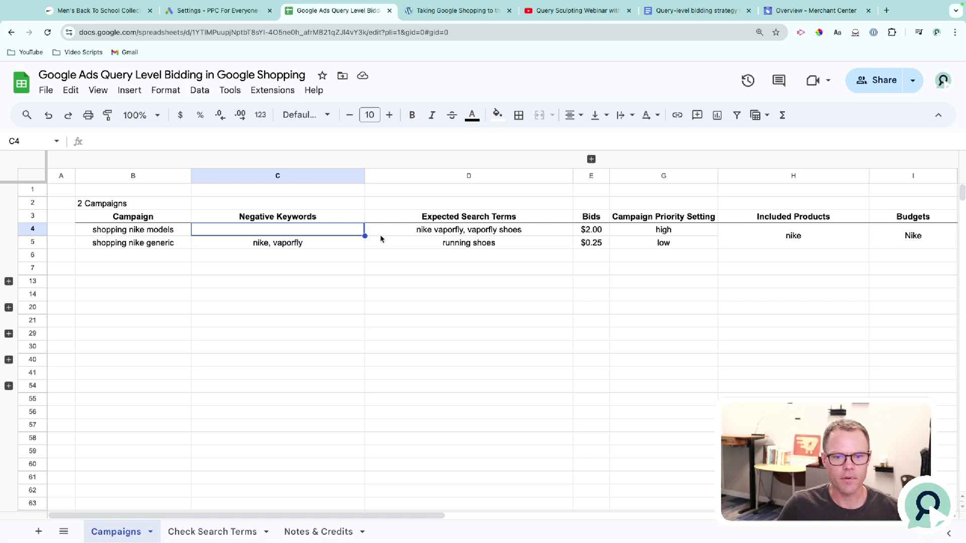
pyautogui.click(488, 244)
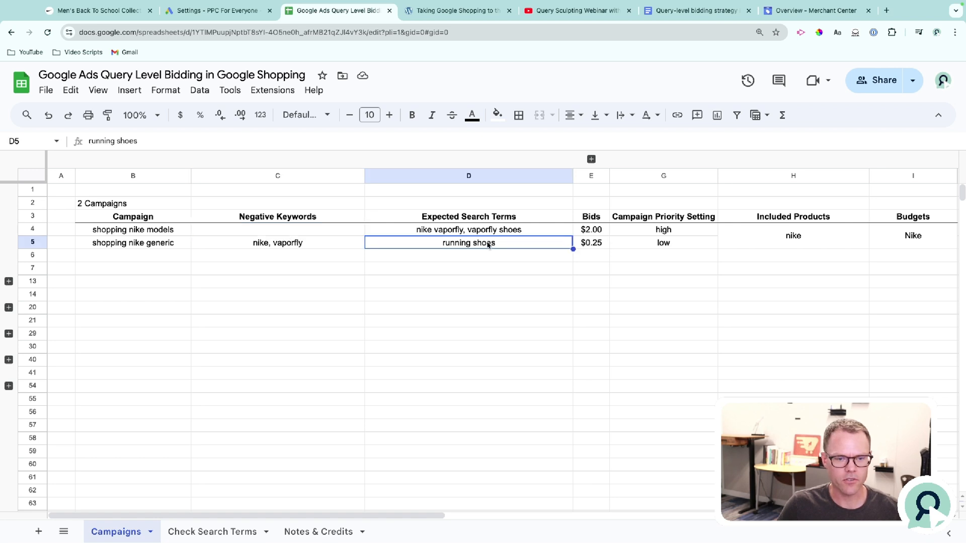
pyautogui.click(33, 229)
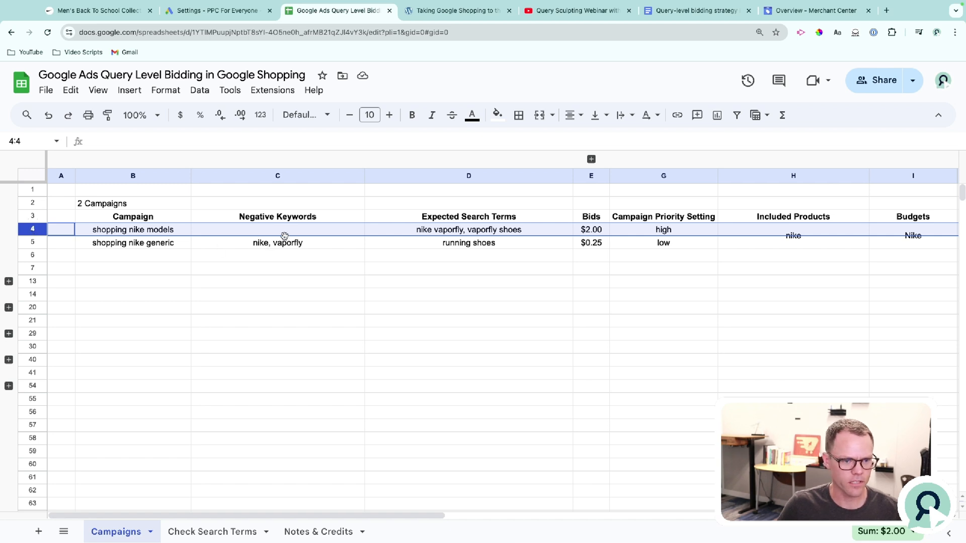
pyautogui.click(595, 230)
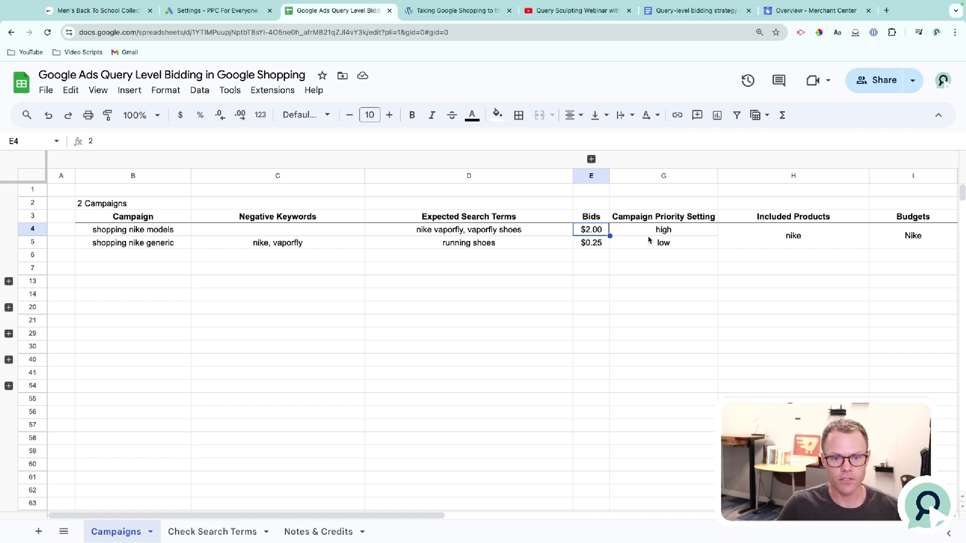
# Step: Set the campaign priority back to low for shopping nike models and high for shopping nike generic
pyautogui.click(666, 235)
pyautogui.write('low')
pyautogui.press('Return')
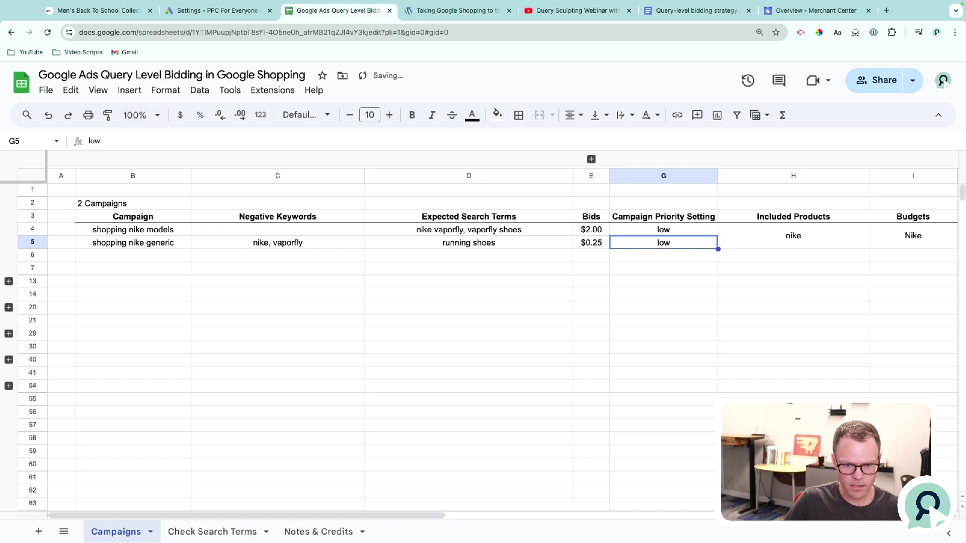
pyautogui.write('high')
pyautogui.click(38, 241)
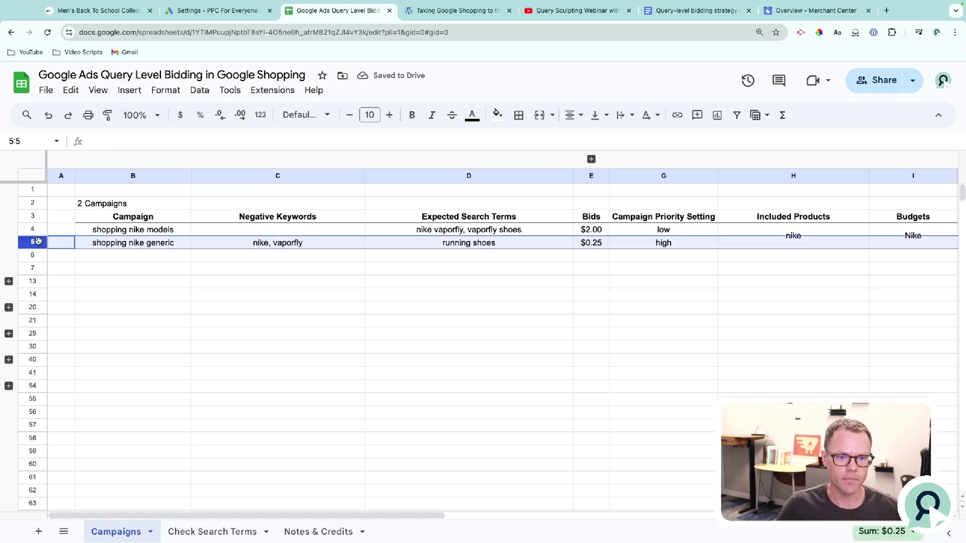
# Step: Review the shopping nike generic bid and priority setting against the shopping nike models row
pyautogui.click(604, 246)
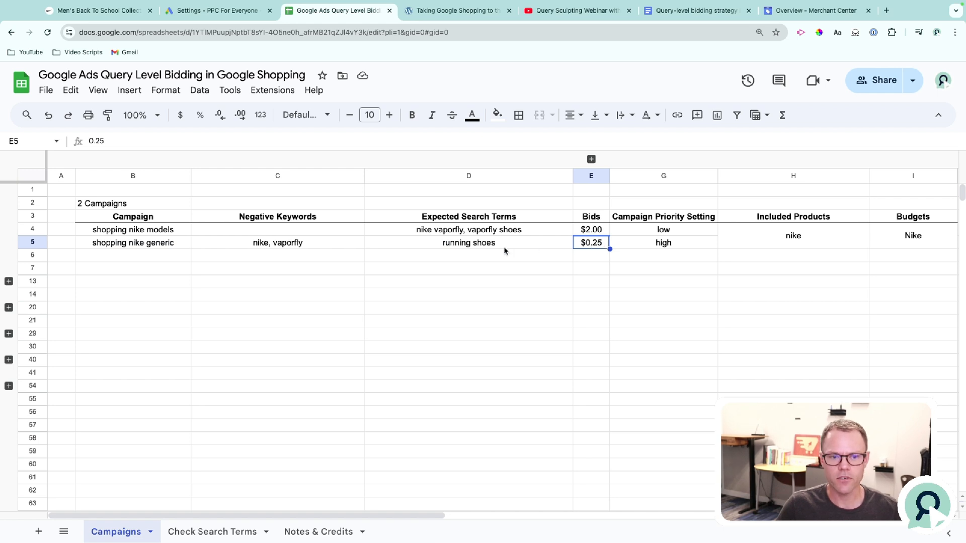
pyautogui.click(33, 242)
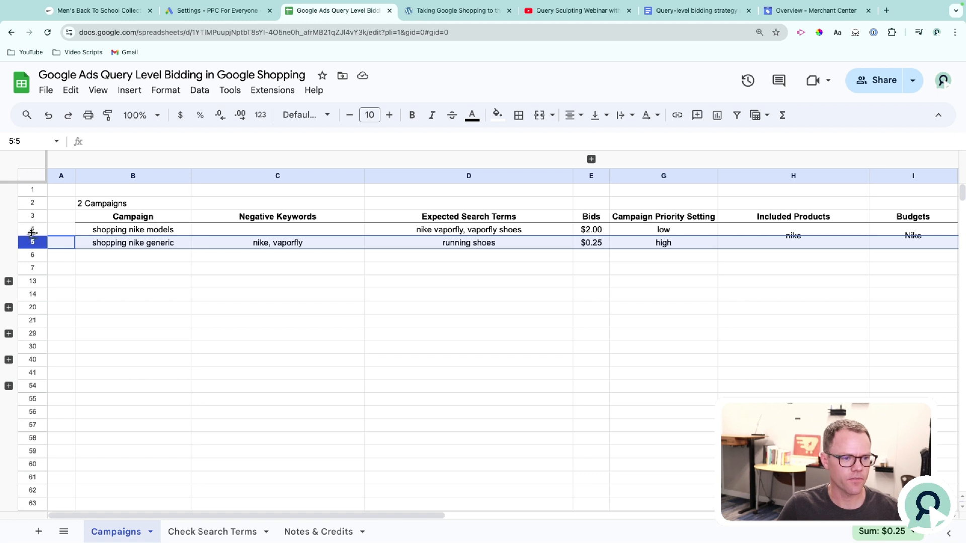
pyautogui.click(33, 229)
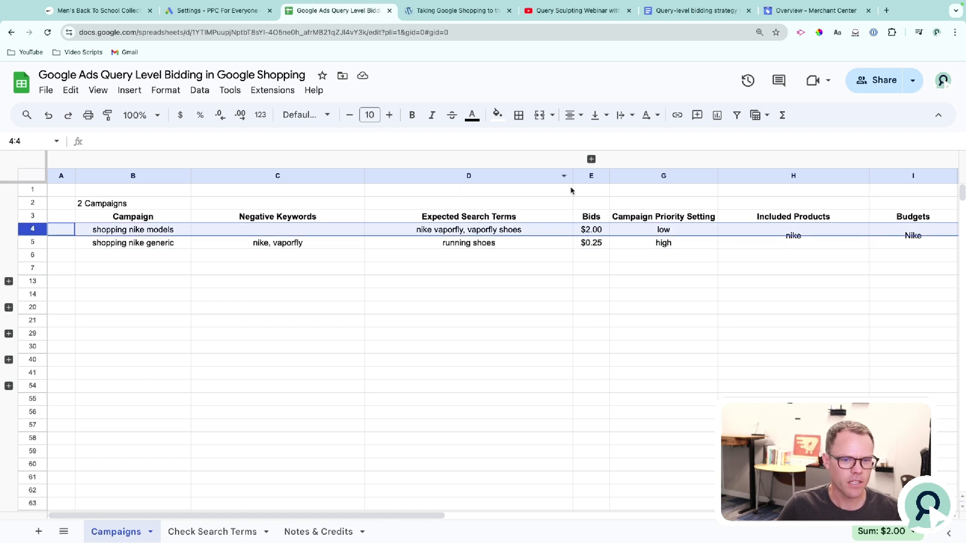
pyautogui.click(672, 245)
pyautogui.click(590, 252)
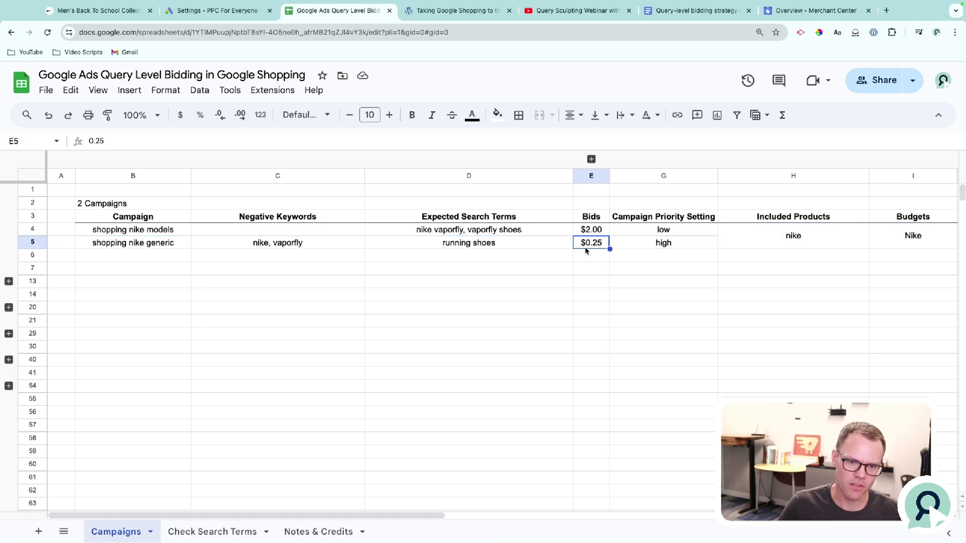
# Step: Compare the priority settings of shopping nike models and shopping nike generic, along with the models bid and the shared included products
pyautogui.click(684, 232)
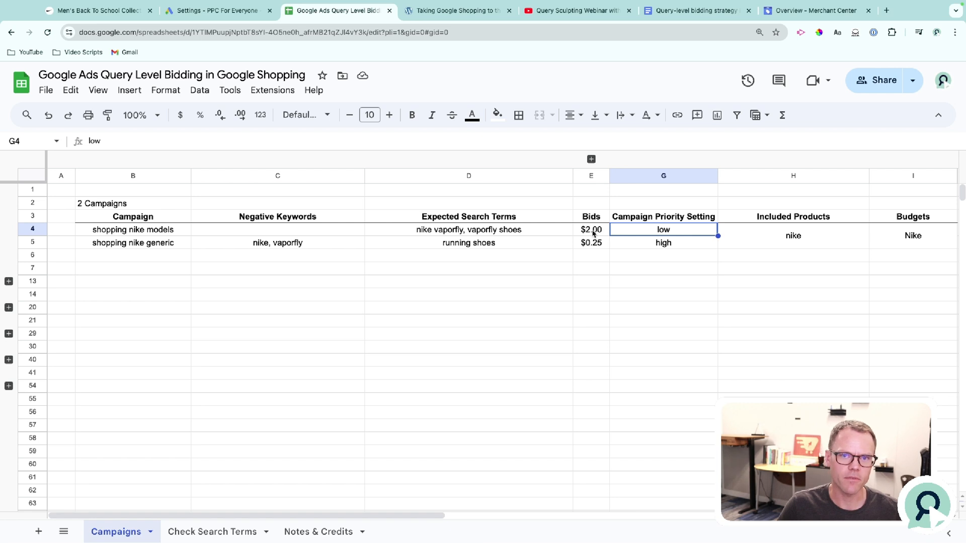
pyautogui.click(593, 233)
pyautogui.click(688, 245)
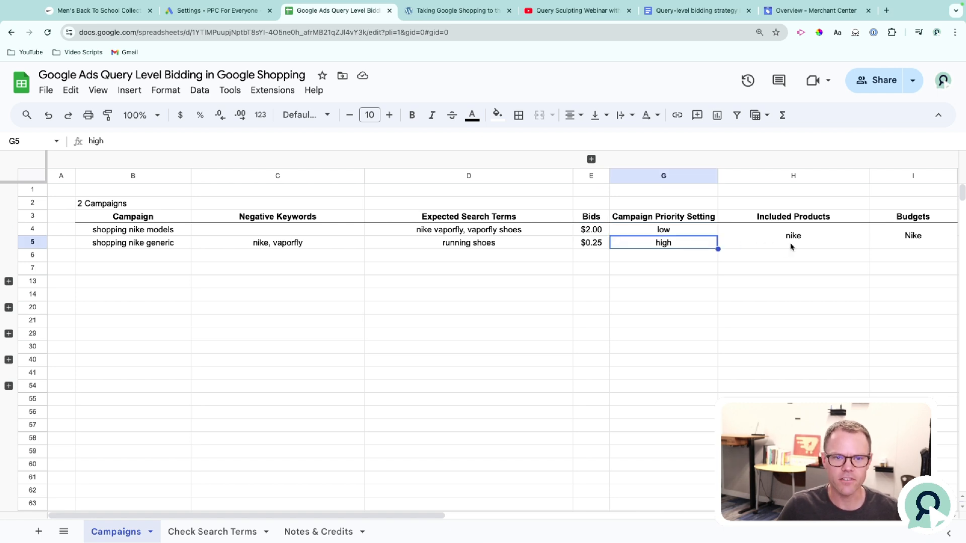
pyautogui.click(804, 244)
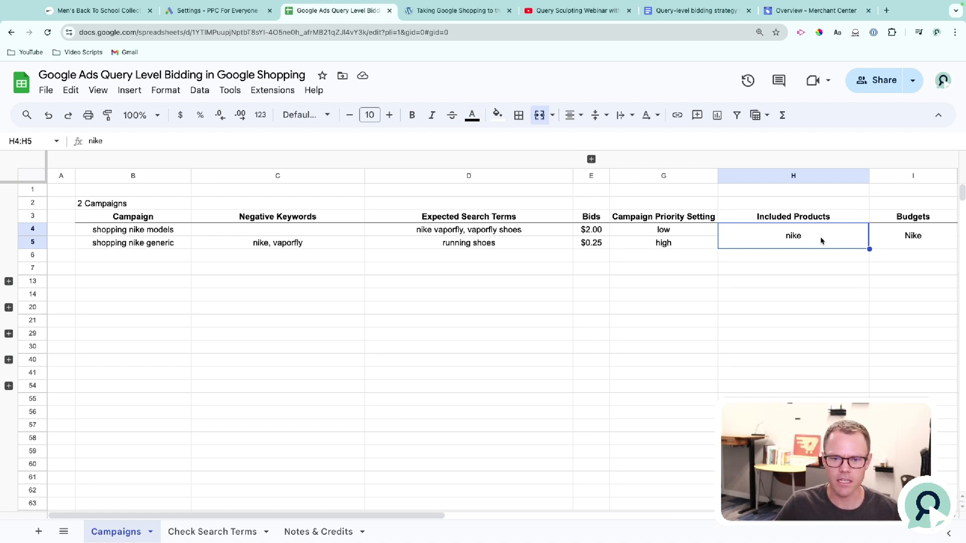
# Step: Rename the Budgets column header to Shared Budgets and select the Nike budget entry below it
pyautogui.click(929, 239)
pyautogui.doubleClick(890, 217)
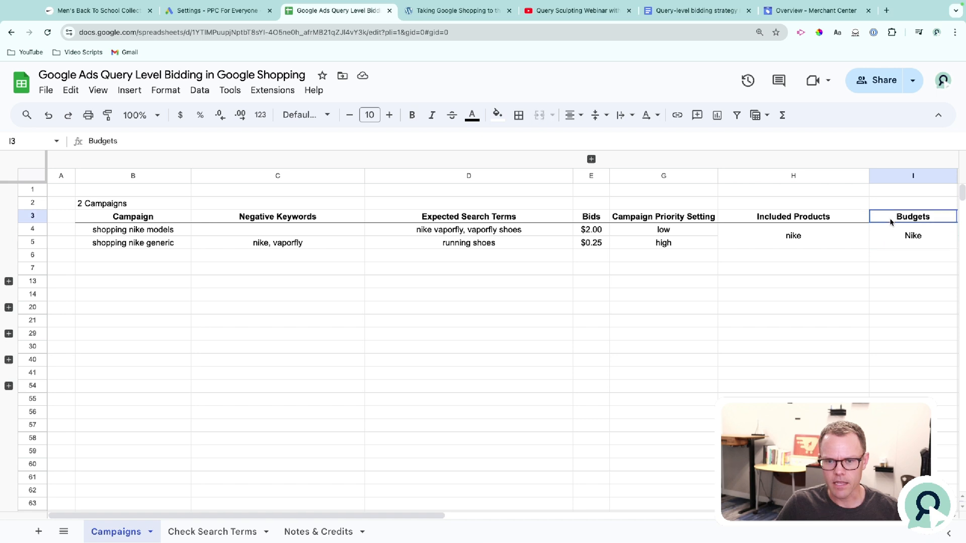
pyautogui.write('Shared')
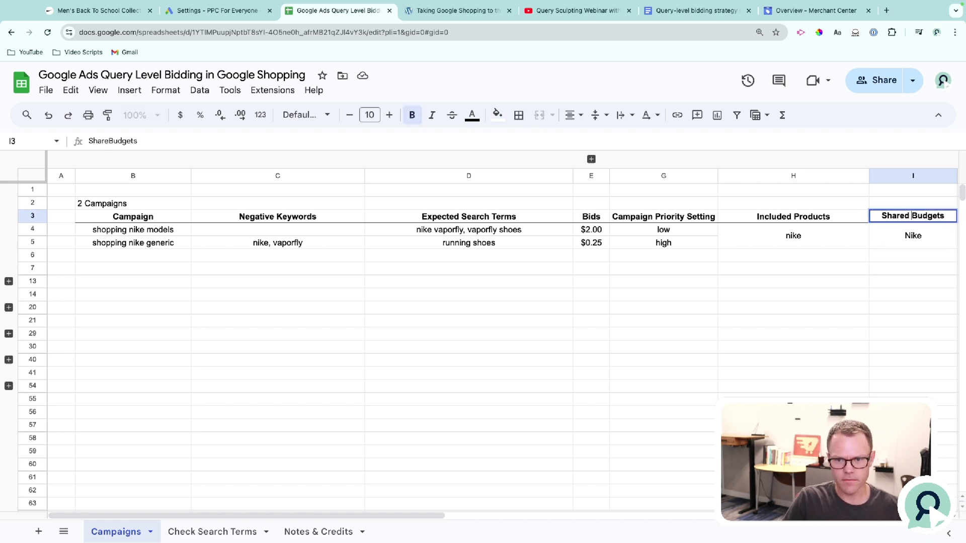
pyautogui.click(894, 246)
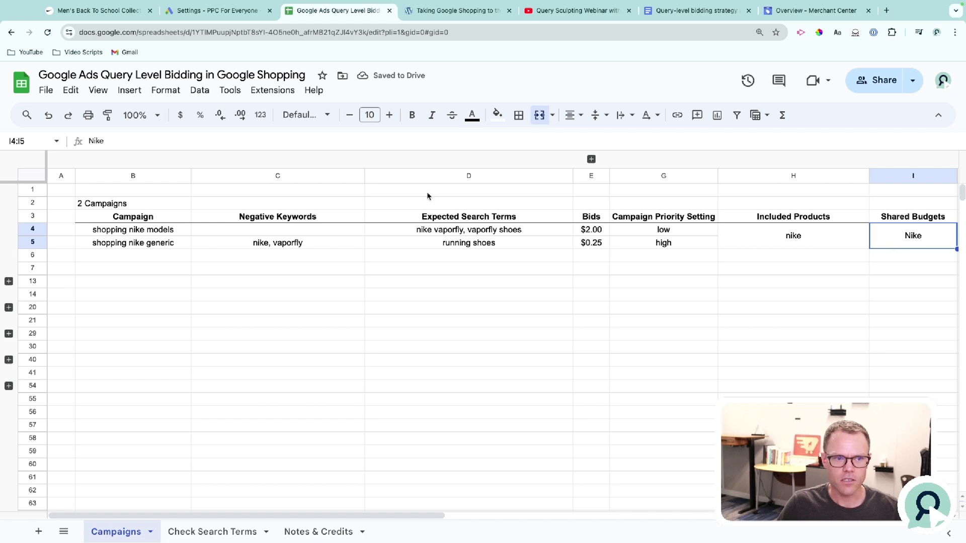
# Step: Switch to Google Ads, show the settings of all shopping campaigns and widen the Budget column
pyautogui.click(218, 10)
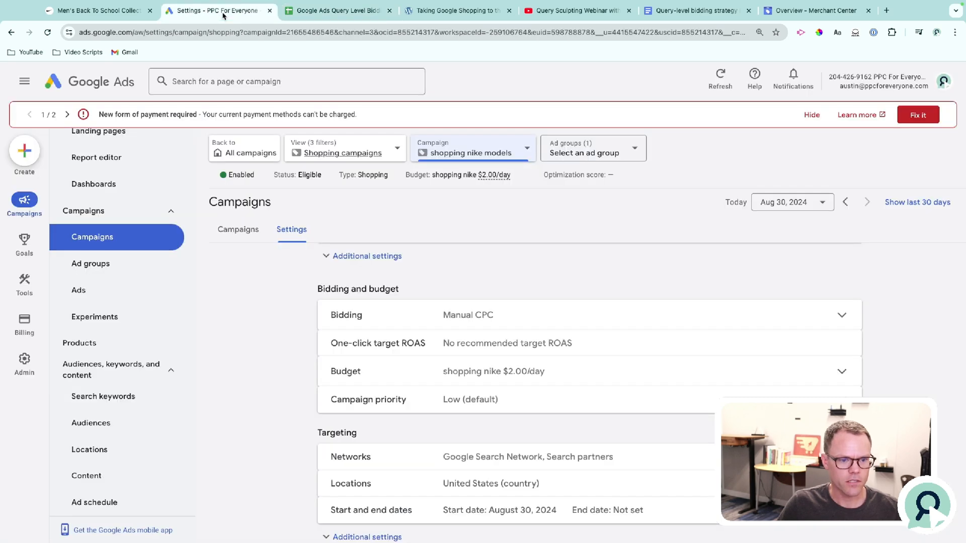
pyautogui.click(392, 156)
pyautogui.click(446, 154)
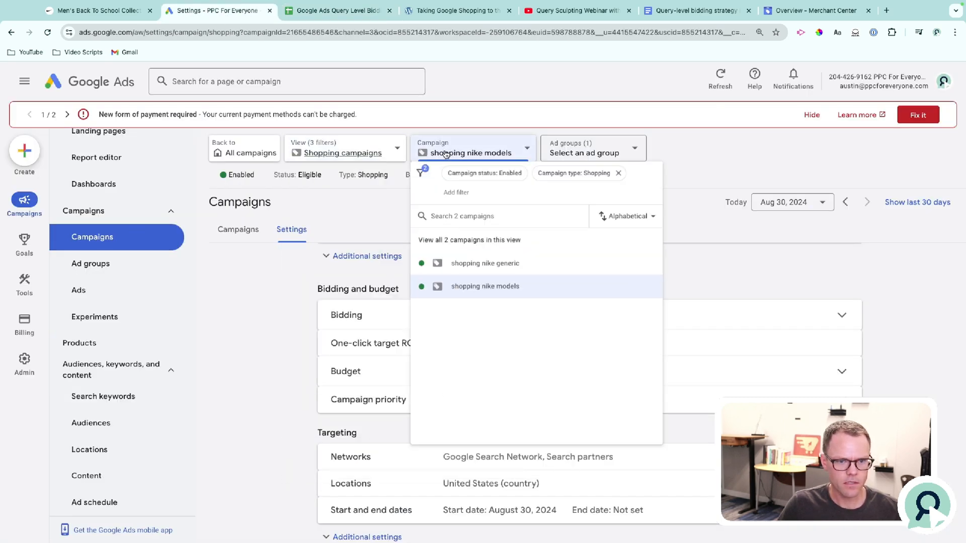
pyautogui.click(457, 241)
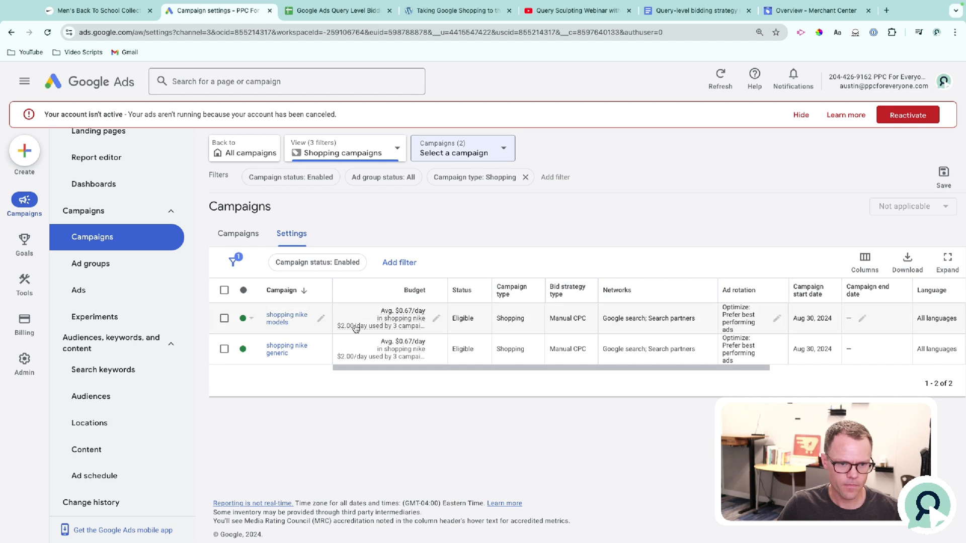
pyautogui.moveTo(447, 284); pyautogui.dragTo(563, 287)
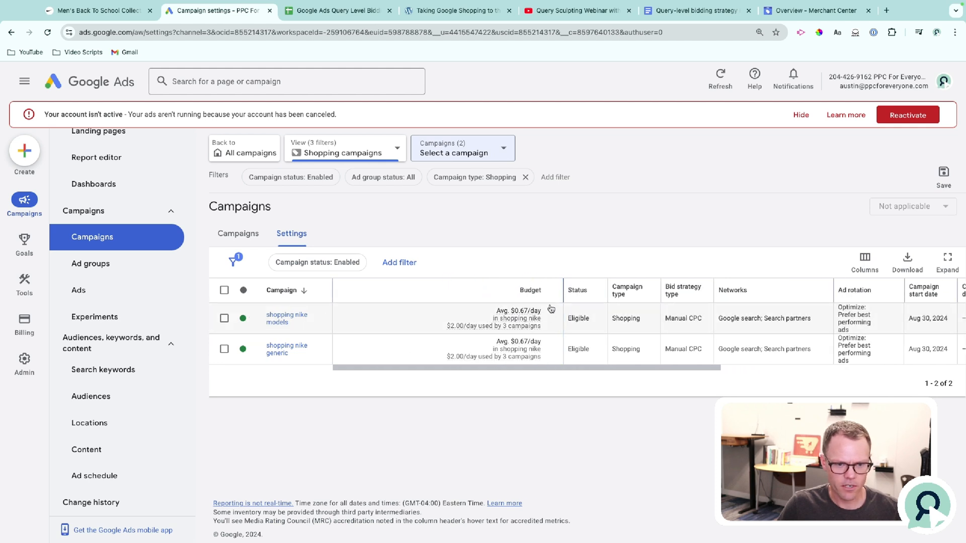
# Step: Try to set the shopping nike shared budget to $100 per day, skipping the identity confirmation
pyautogui.click(552, 318)
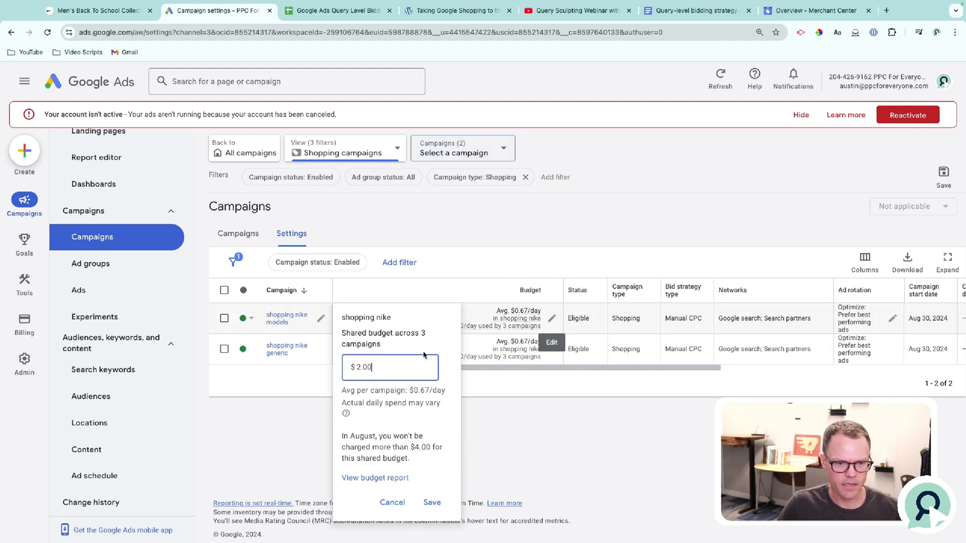
pyautogui.doubleClick(404, 364)
pyautogui.write('100')
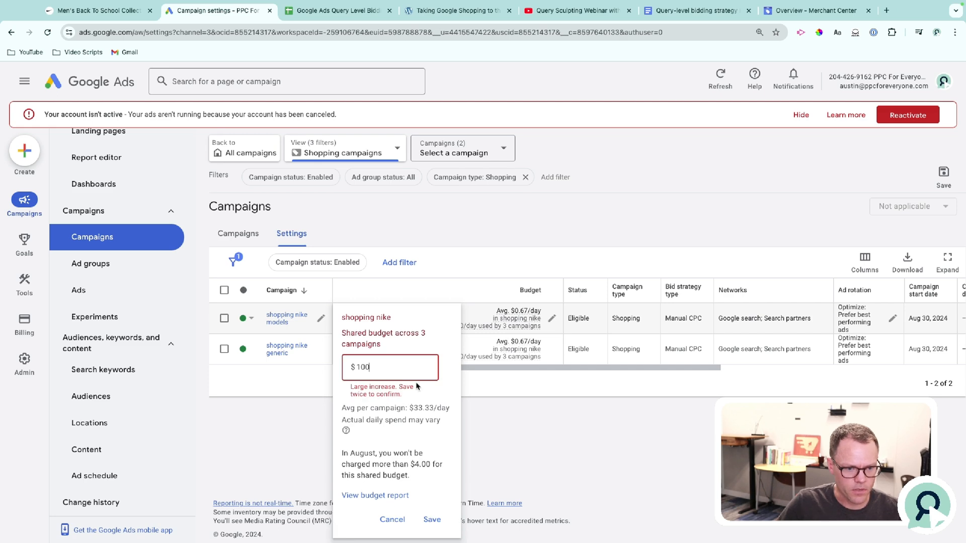
pyautogui.click(437, 522)
pyautogui.click(433, 520)
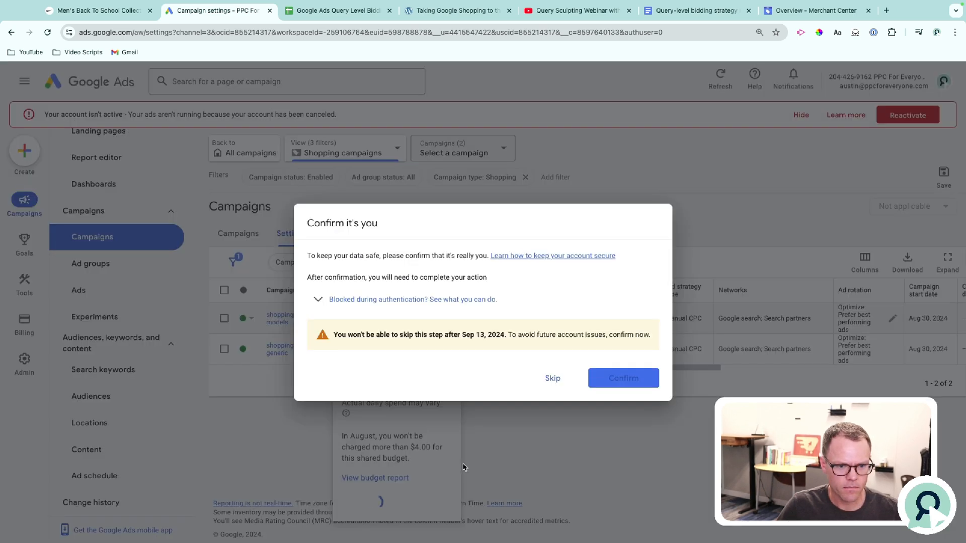
pyautogui.click(552, 378)
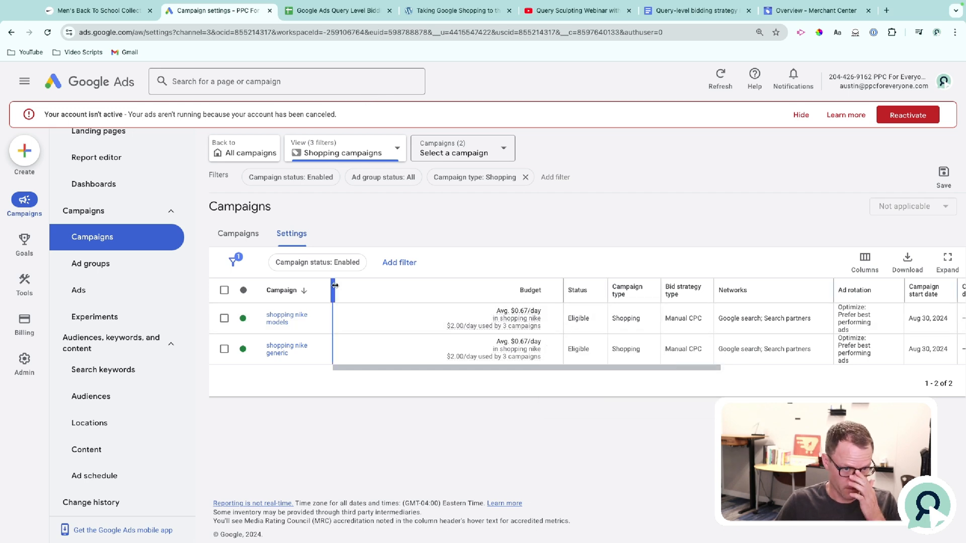
# Step: Widen the Campaign column to fit the full campaign names, and return to the running shoes search term in the Google Sheets plan
pyautogui.moveTo(332, 292); pyautogui.dragTo(406, 297)
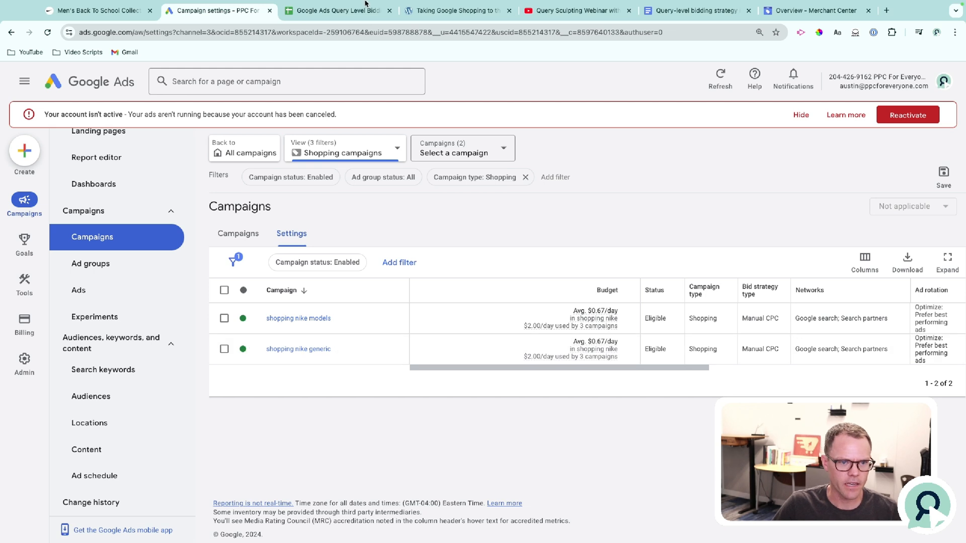
pyautogui.click(347, 11)
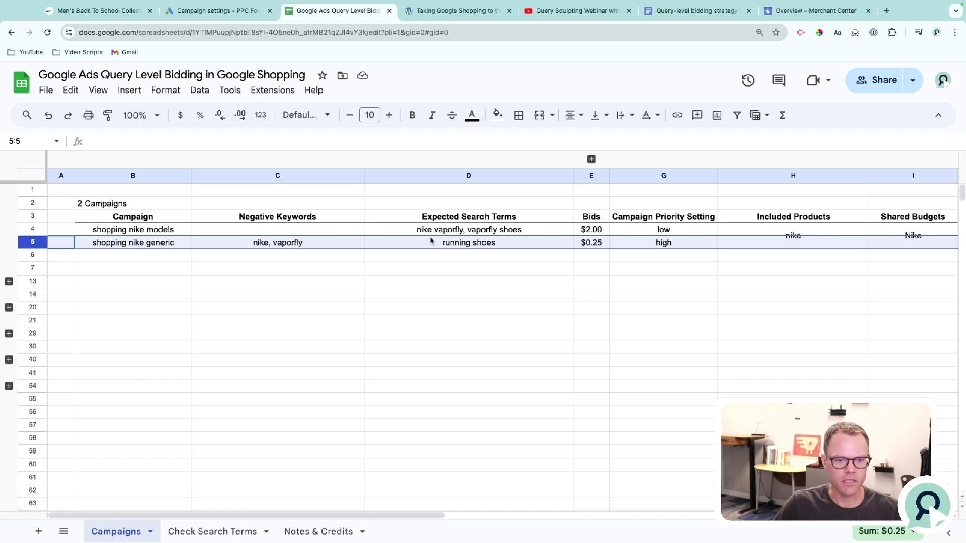
pyautogui.click(495, 244)
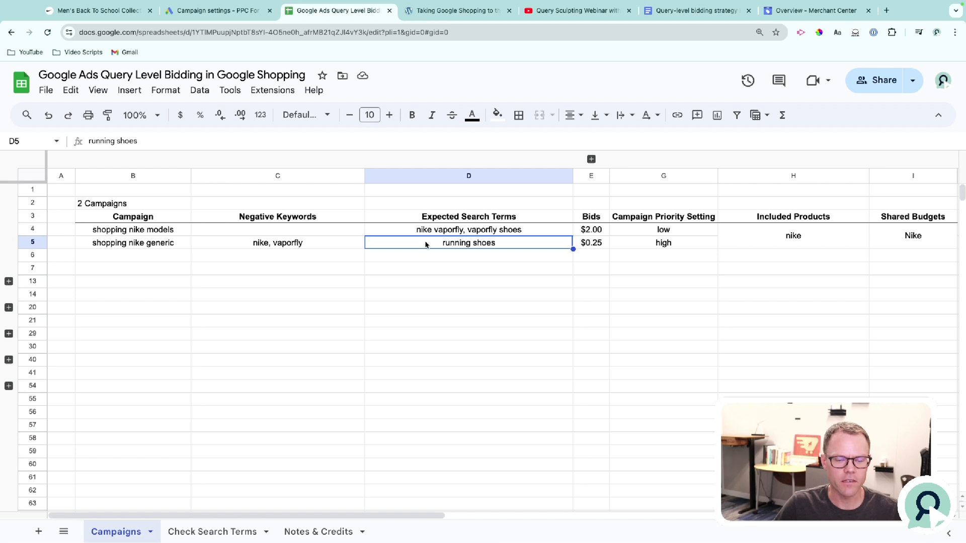
# Step: Grey out the text of the shopping nike generic row in the 2 Campaigns table
pyautogui.click(35, 227)
pyautogui.click(32, 244)
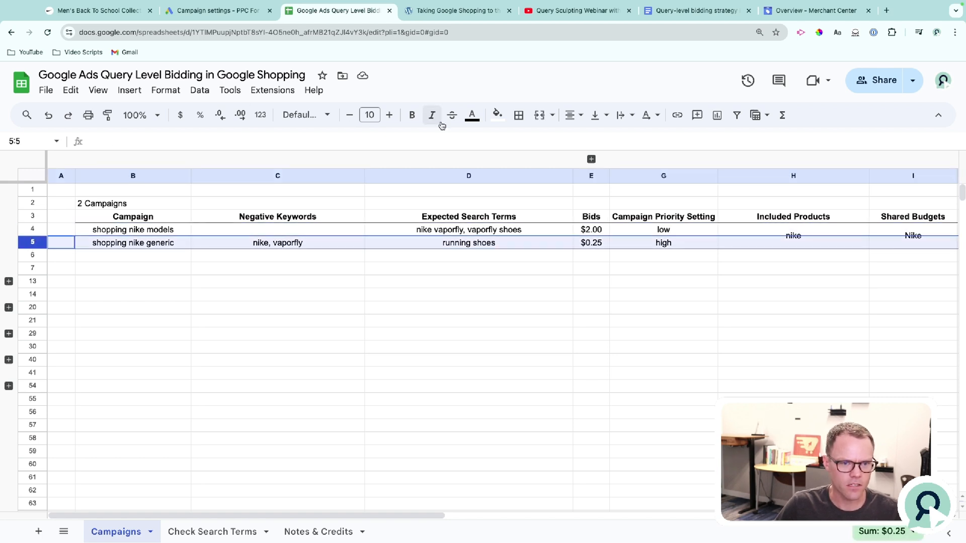
pyautogui.click(497, 114)
pyautogui.click(546, 159)
pyautogui.click(196, 347)
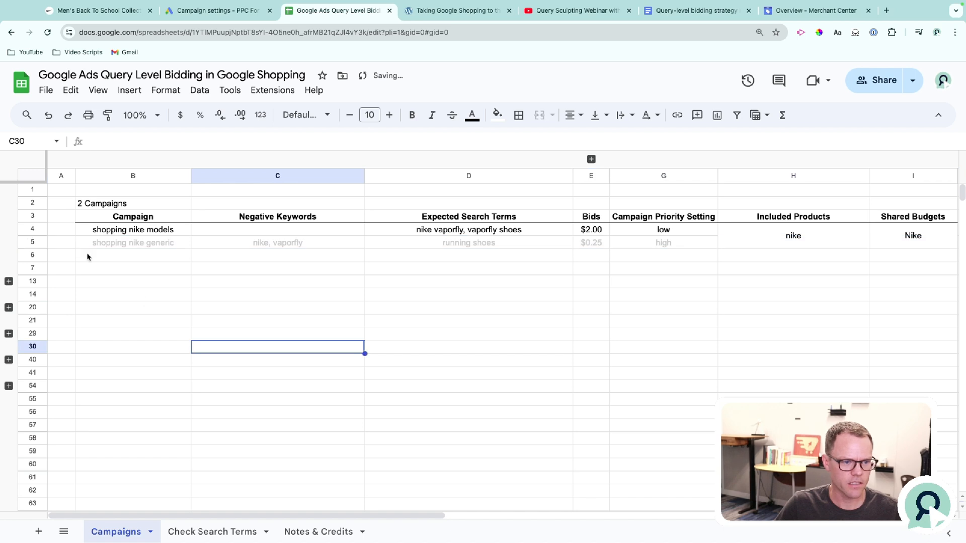
# Step: Add running shoes, shoes, sneakers to the expected search terms of shopping nike models
pyautogui.click(33, 244)
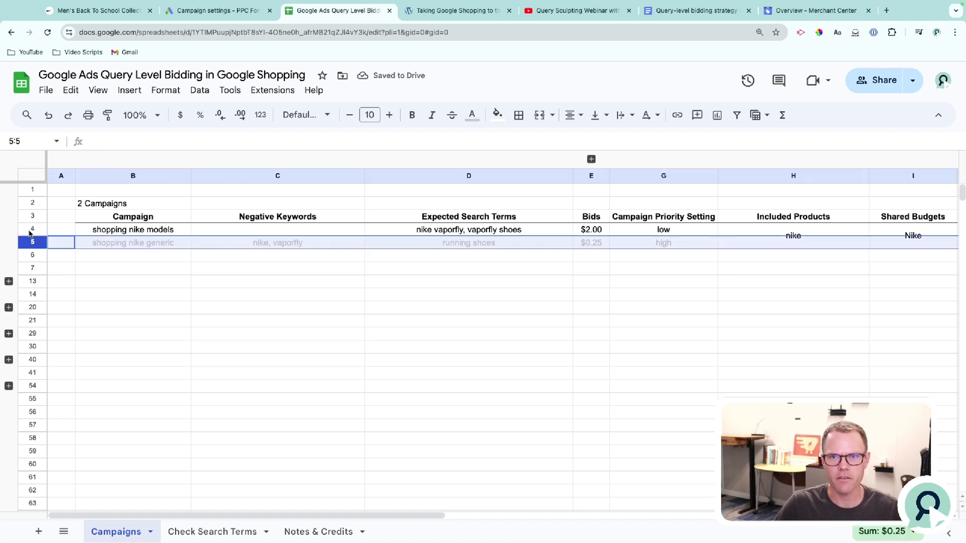
pyautogui.click(29, 230)
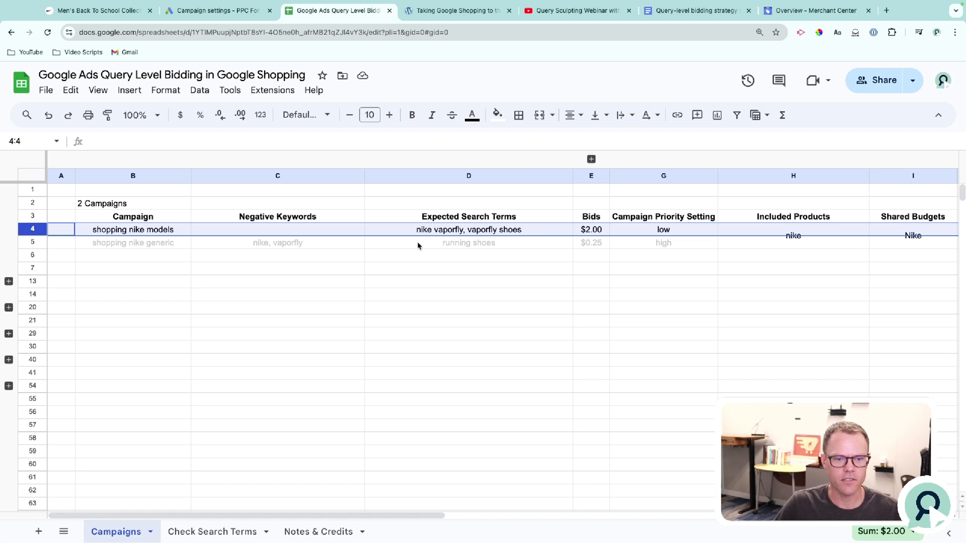
pyautogui.doubleClick(471, 232)
pyautogui.write(',')
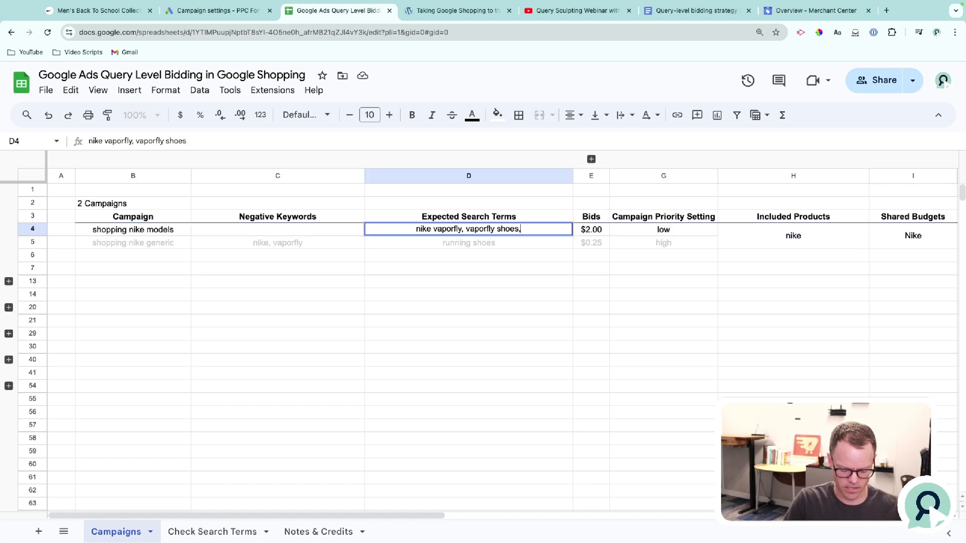
pyautogui.write(' running shoes')
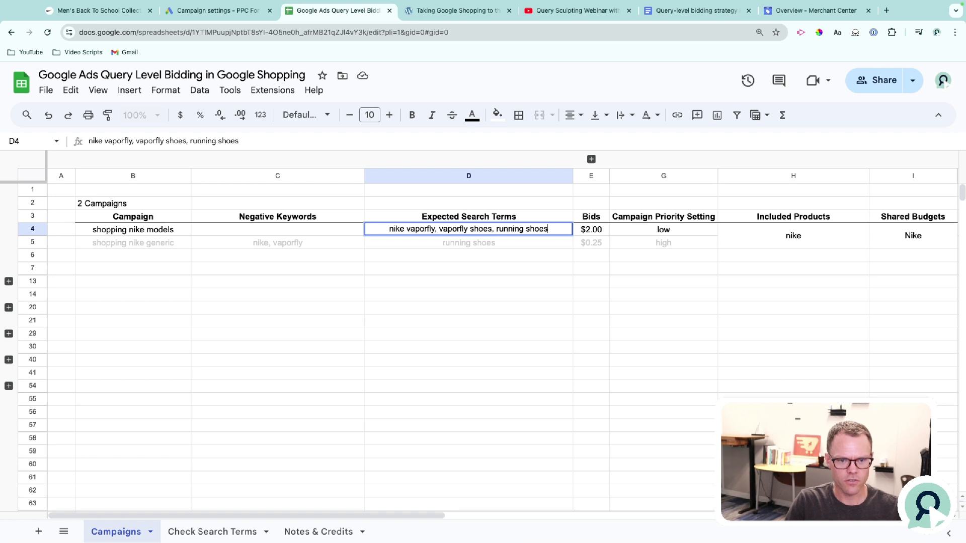
pyautogui.write(', shoes, sneakers')
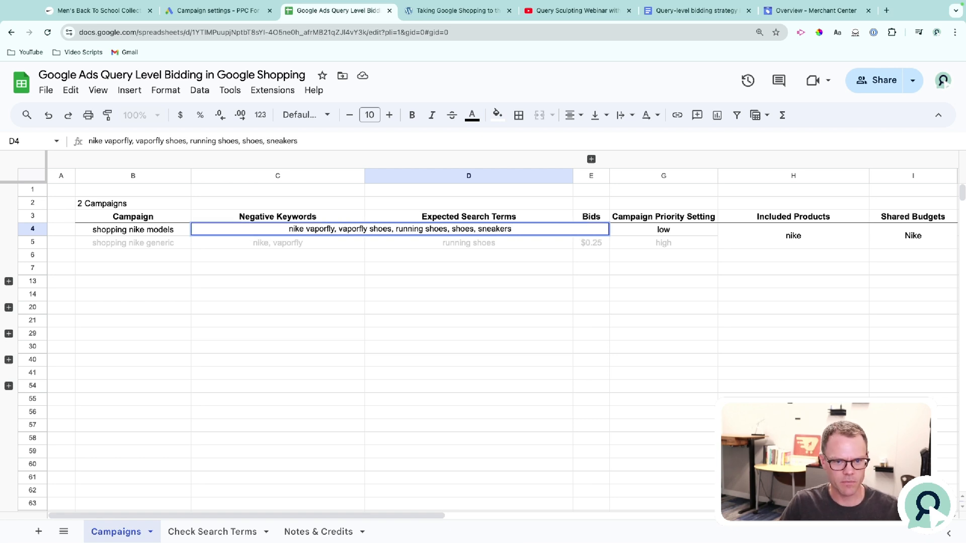
# Step: Remove running shoes, shoes and sneakers from the expected search terms of shopping nike models
pyautogui.hotkey('ctrl', 'shift', 'Left')
pyautogui.hotkey('ctrl', 'shift', 'Left')
pyautogui.hotkey('ctrl', 'shift', 'Left')
pyautogui.hotkey('ctrl', 'shift', 'Left')
pyautogui.hotkey('ctrl', 'shift', 'Left')
pyautogui.hotkey('ctrl', 'shift', 'Left')
pyautogui.press('BackSpace')
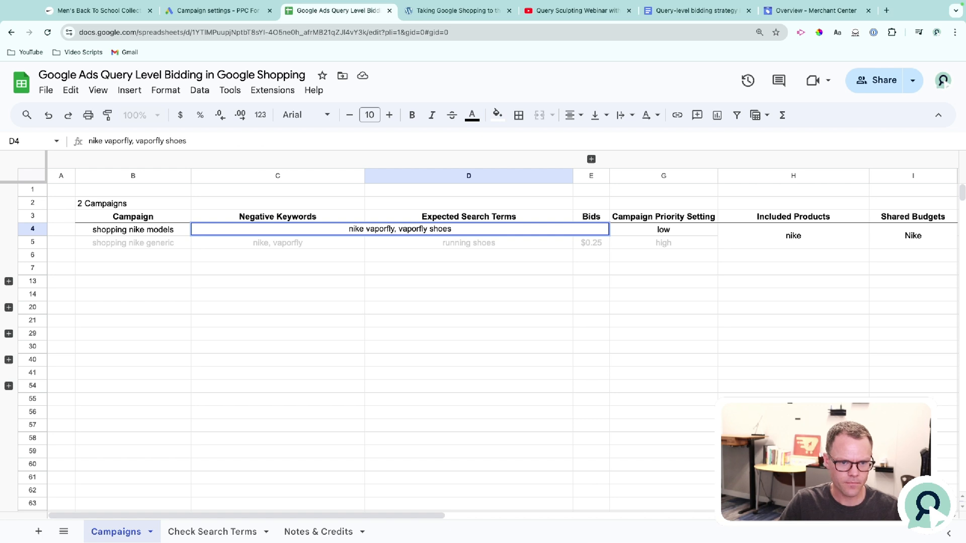
pyautogui.press('Tab')
# Step: Undo the greyed-out shopping nike generic row and the renaming of the Budgets header
pyautogui.hotkey('ctrl', 'z')
pyautogui.hotkey('ctrl', 'z')
pyautogui.hotkey('ctrl', 'z')
pyautogui.hotkey('ctrl', 'z')
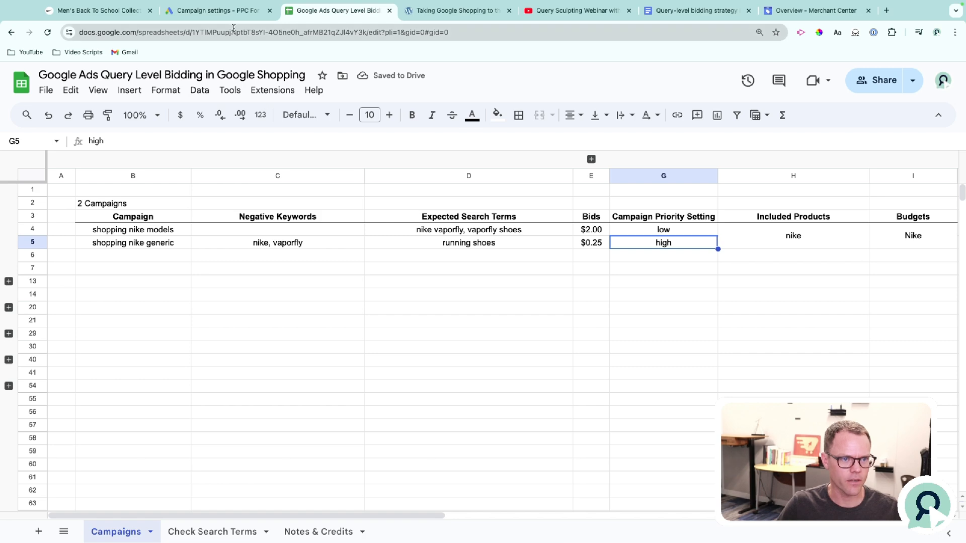
# Step: Switch to Google Ads and open the settings of shopping nike models, followed by those of shopping nike generic
pyautogui.click(226, 15)
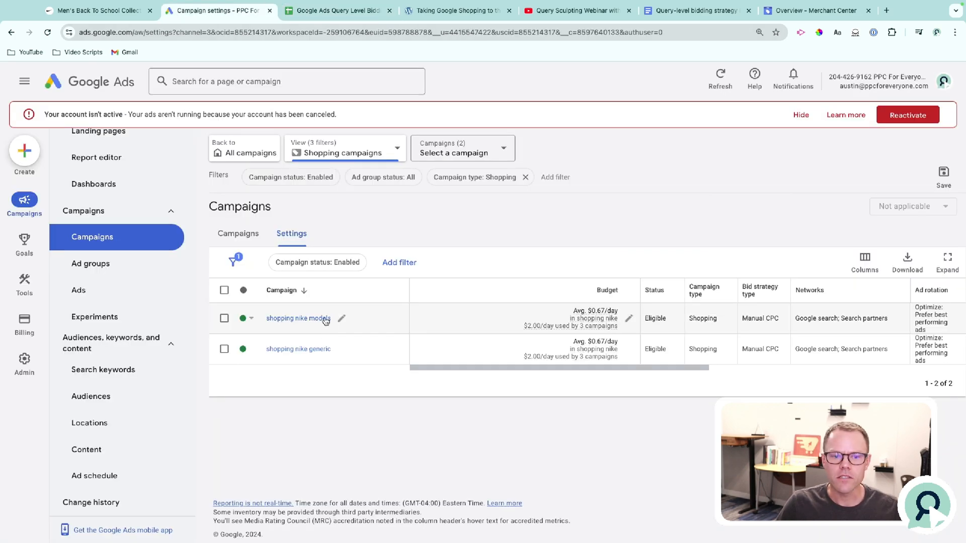
pyautogui.click(297, 319)
pyautogui.scroll(-1, 509, 352)
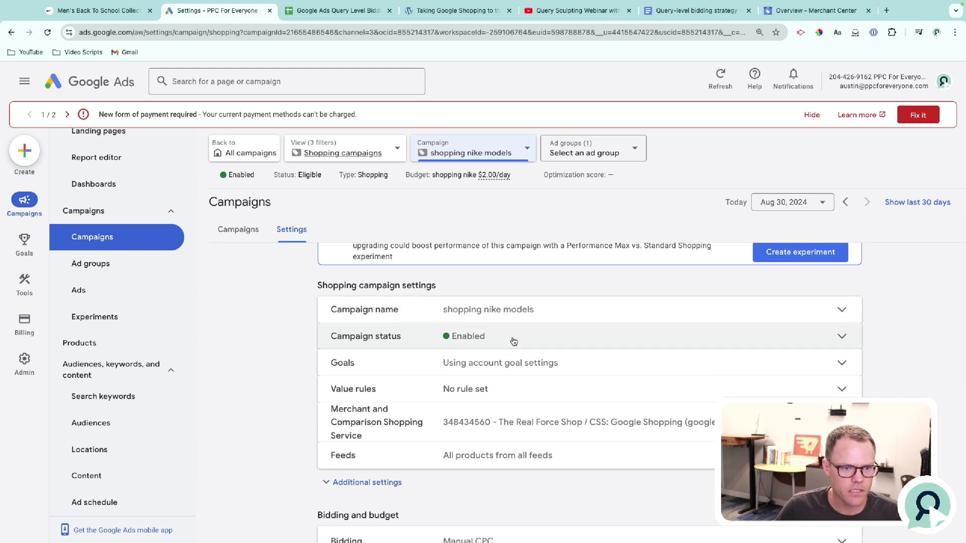
pyautogui.click(486, 152)
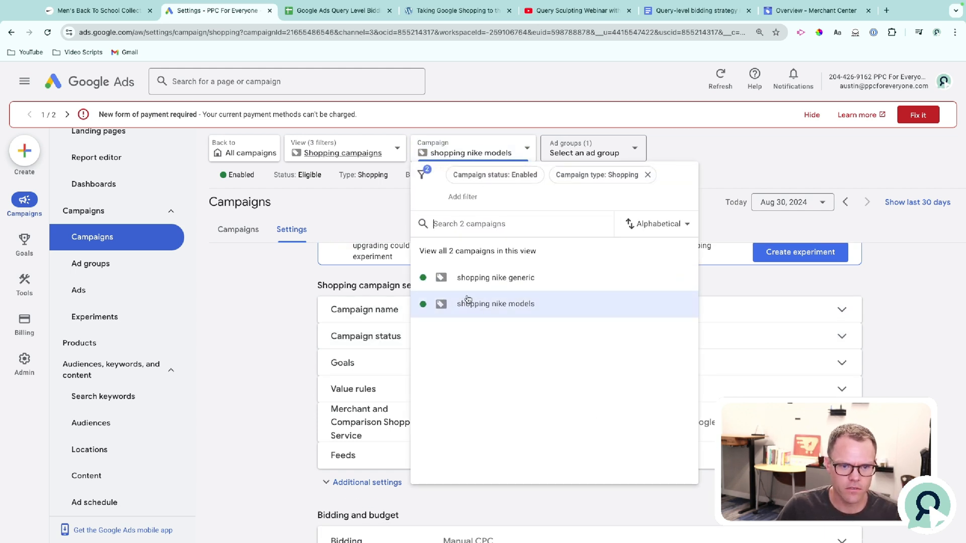
pyautogui.click(536, 288)
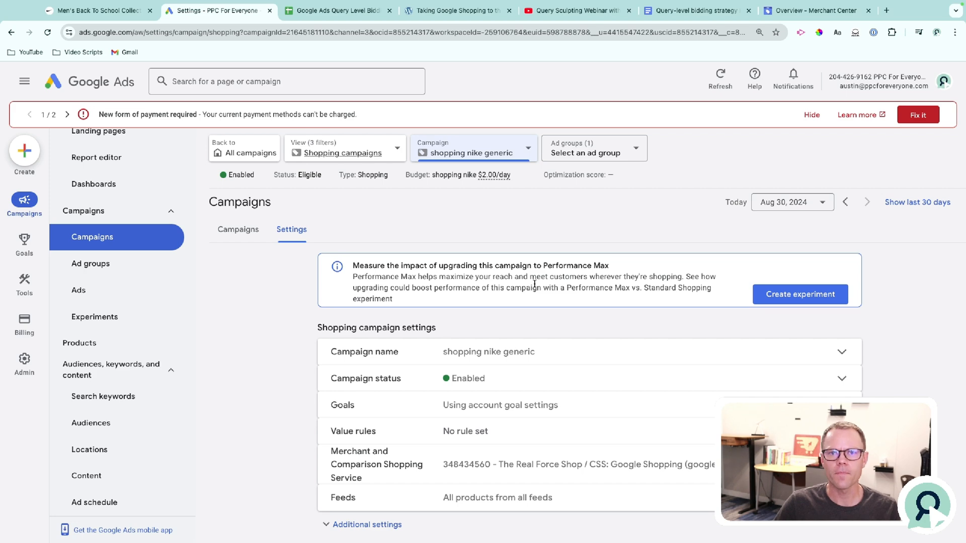
# Step: Examine the bidding strategy, budget and campaign priority in the shopping nike generic settings
pyautogui.scroll(-1, 522, 381)
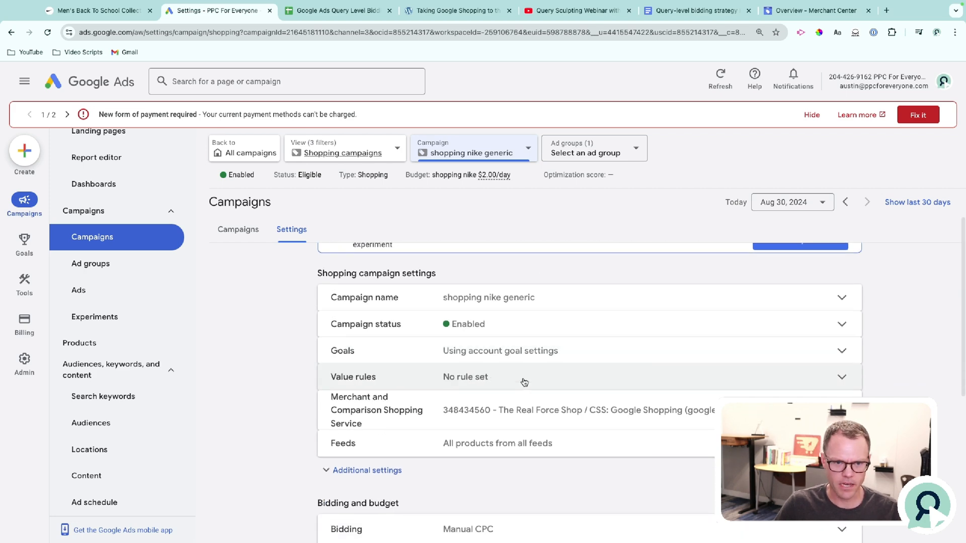
pyautogui.scroll(1, 522, 381)
pyautogui.scroll(-7, 523, 382)
pyautogui.scroll(5, 523, 381)
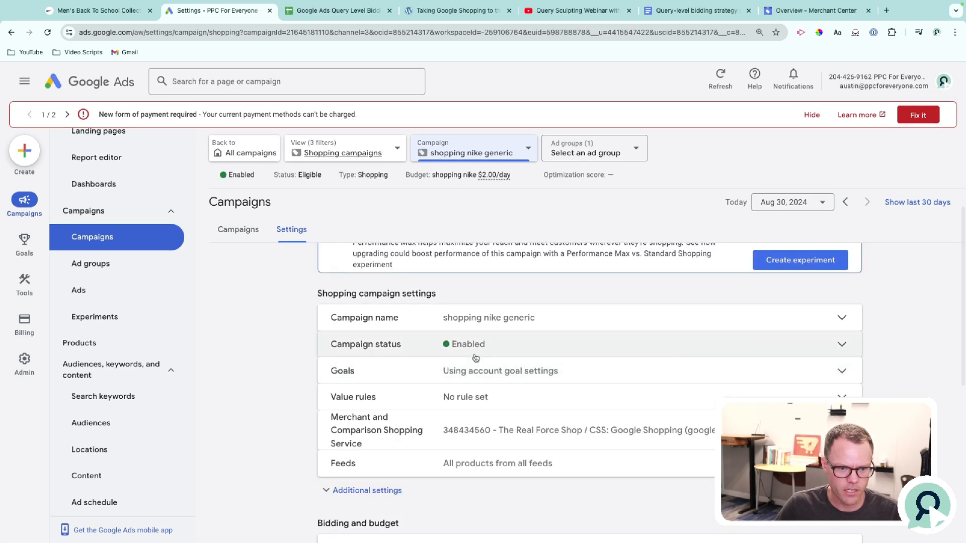
pyautogui.scroll(-1, 475, 430)
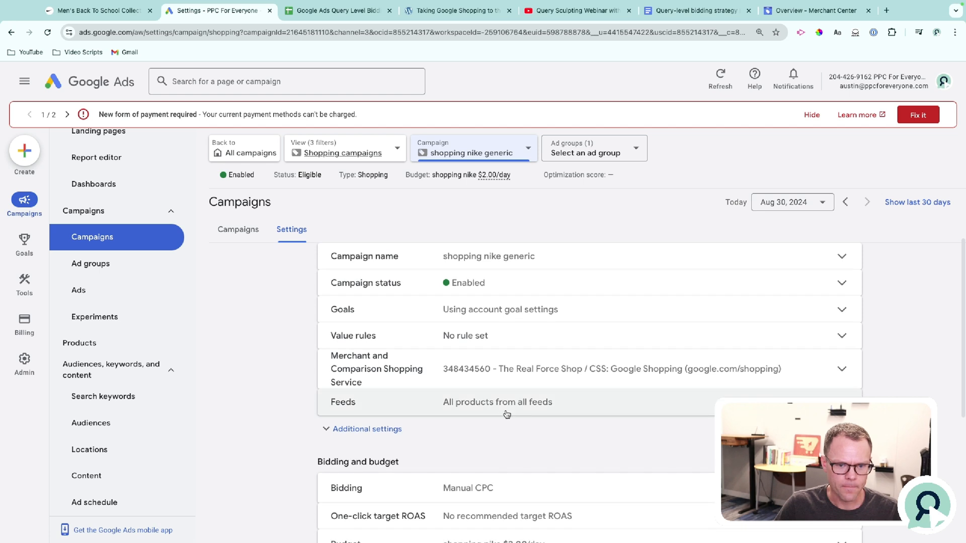
pyautogui.scroll(-2, 506, 414)
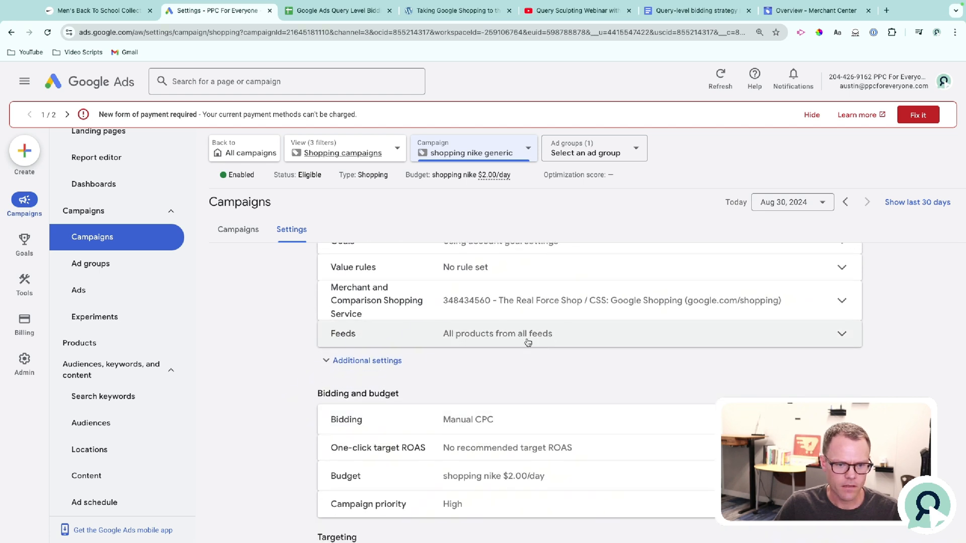
pyautogui.scroll(-1, 528, 341)
pyautogui.scroll(-1, 487, 349)
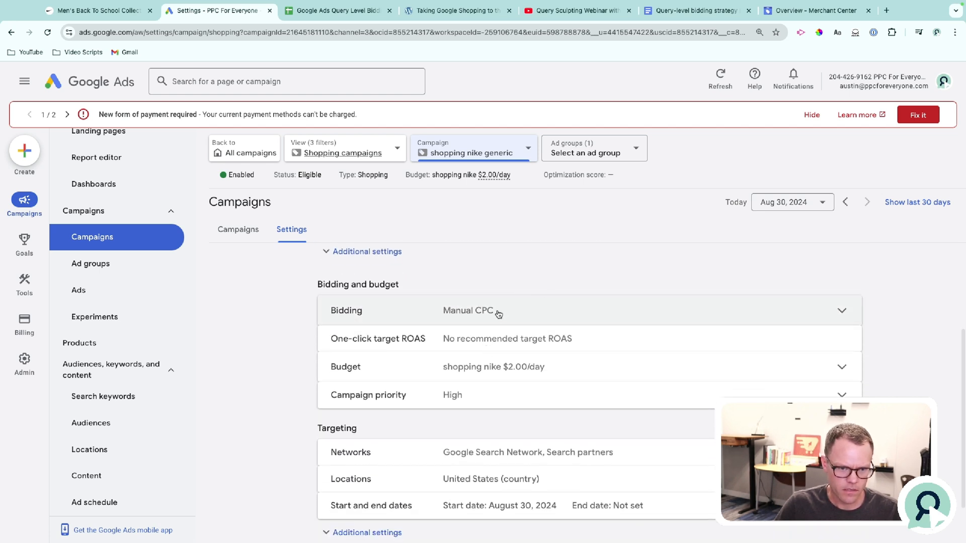
# Step: Exclude Google search partners from the networks of the shopping nike generic campaign and save the change
pyautogui.scroll(-1, 500, 342)
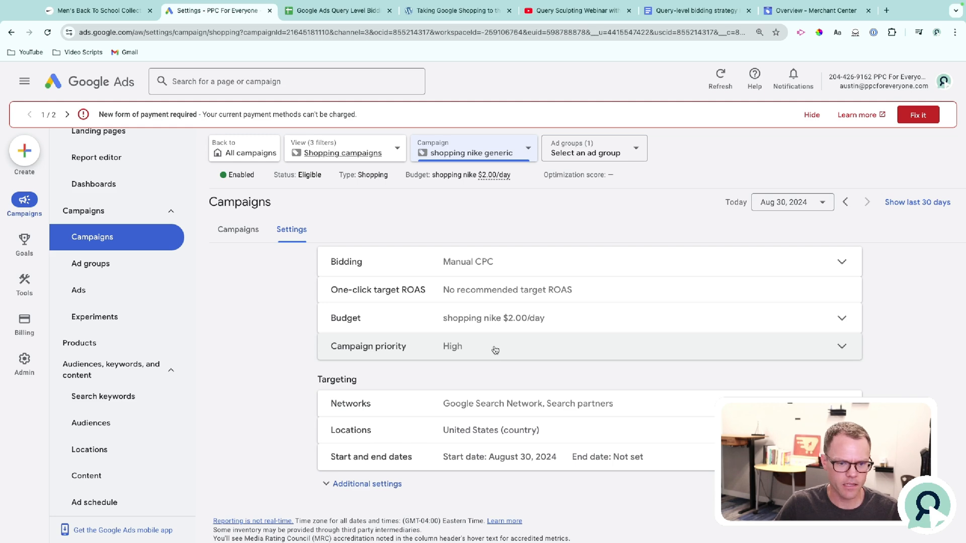
pyautogui.scroll(-1, 495, 351)
pyautogui.click(605, 387)
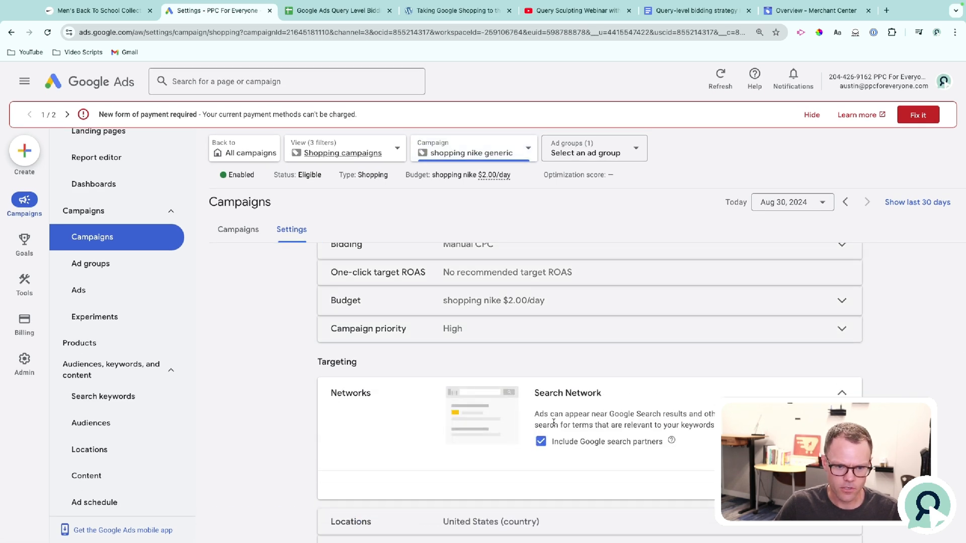
pyautogui.click(540, 441)
pyautogui.scroll(-3, 541, 433)
pyautogui.click(847, 379)
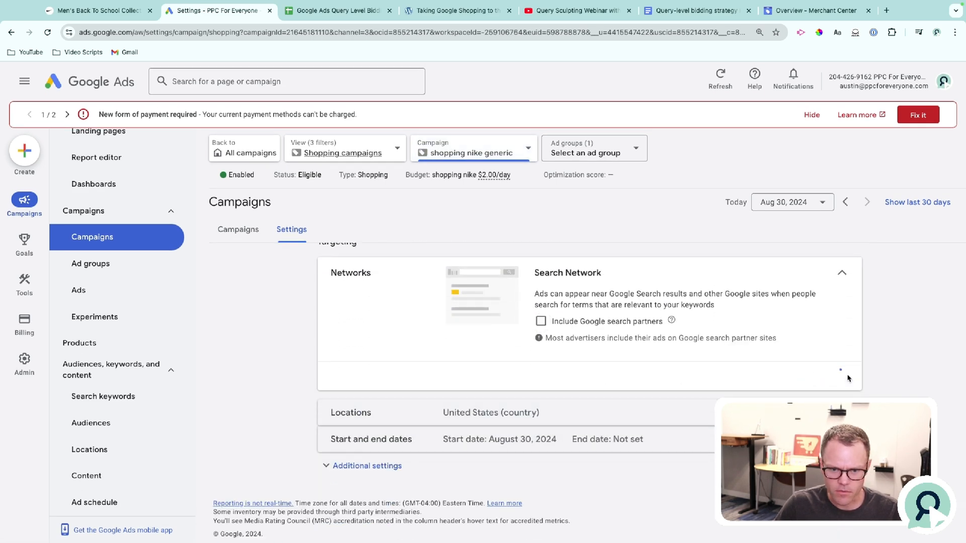
# Step: Set the location option of shopping nike generic to Presence: People in or regularly in your included locations
pyautogui.click(511, 412)
pyautogui.click(463, 368)
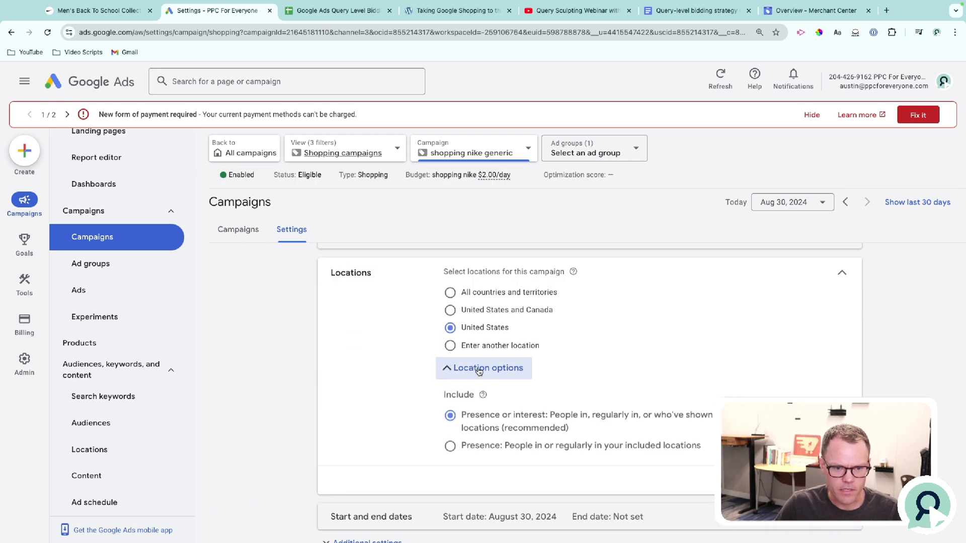
pyautogui.click(450, 446)
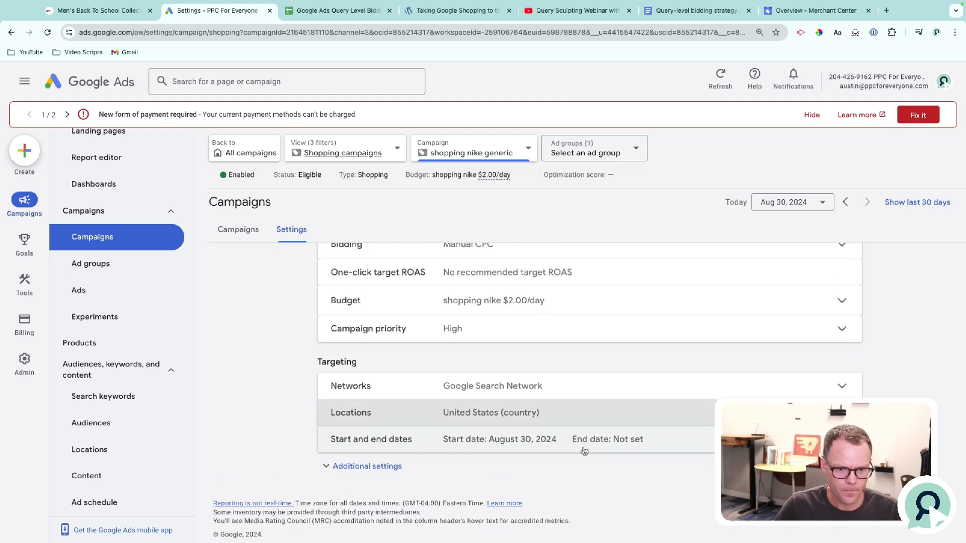
# Step: Open the settings of shopping nike models and exclude Google search partners from its networks
pyautogui.click(498, 151)
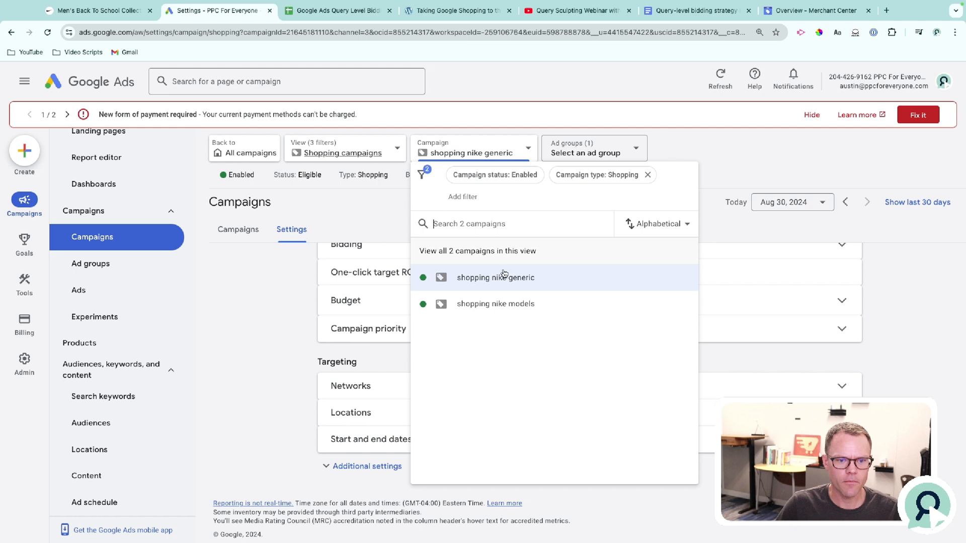
pyautogui.click(502, 304)
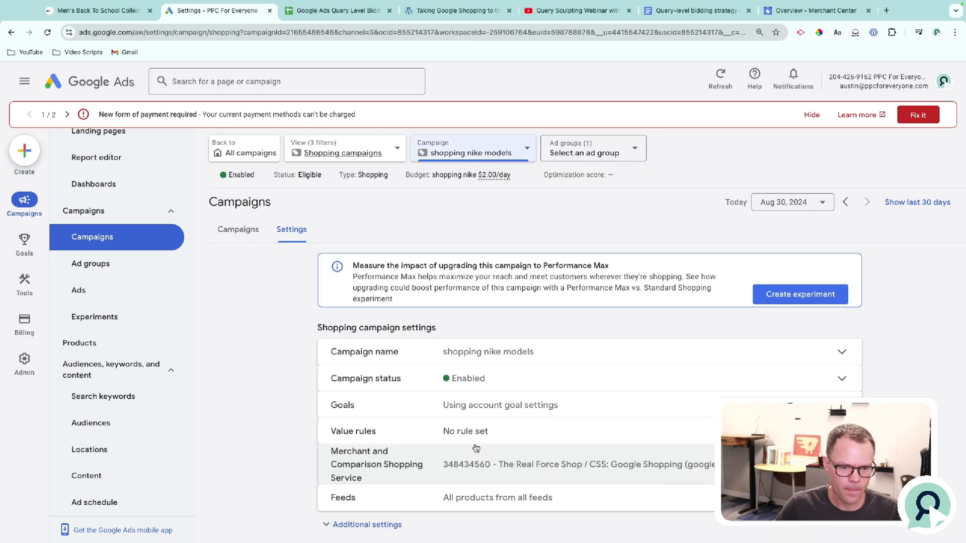
pyautogui.scroll(-4, 484, 423)
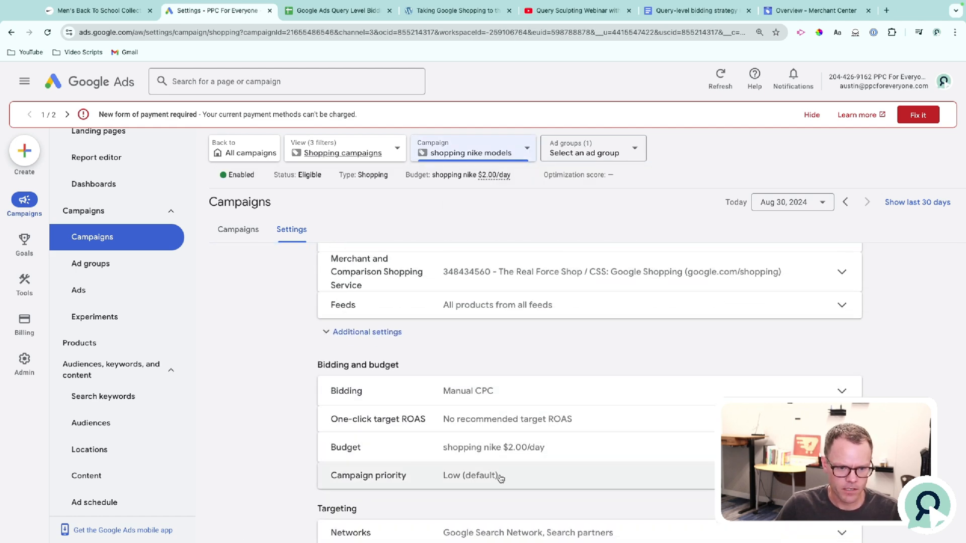
pyautogui.scroll(-1, 501, 478)
pyautogui.scroll(-1, 501, 479)
pyautogui.click(605, 383)
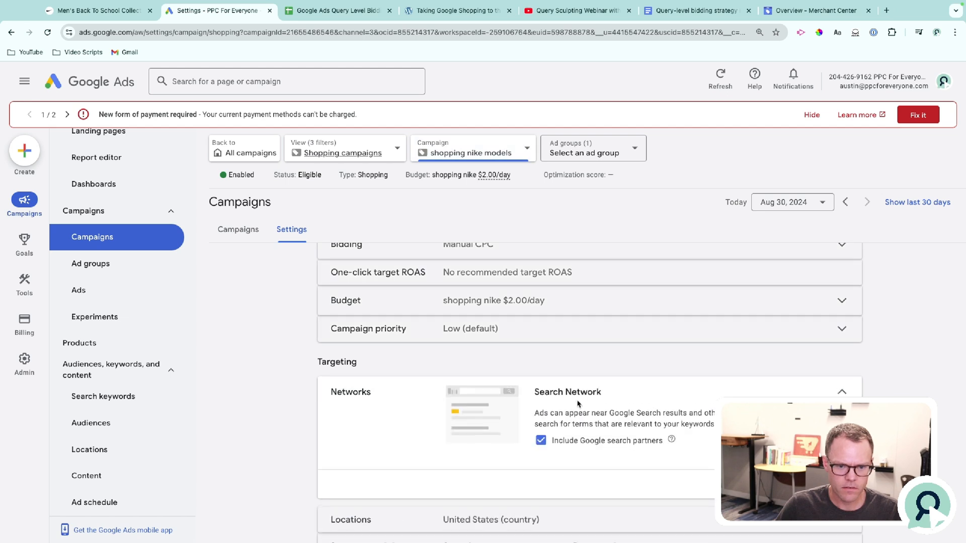
pyautogui.click(536, 447)
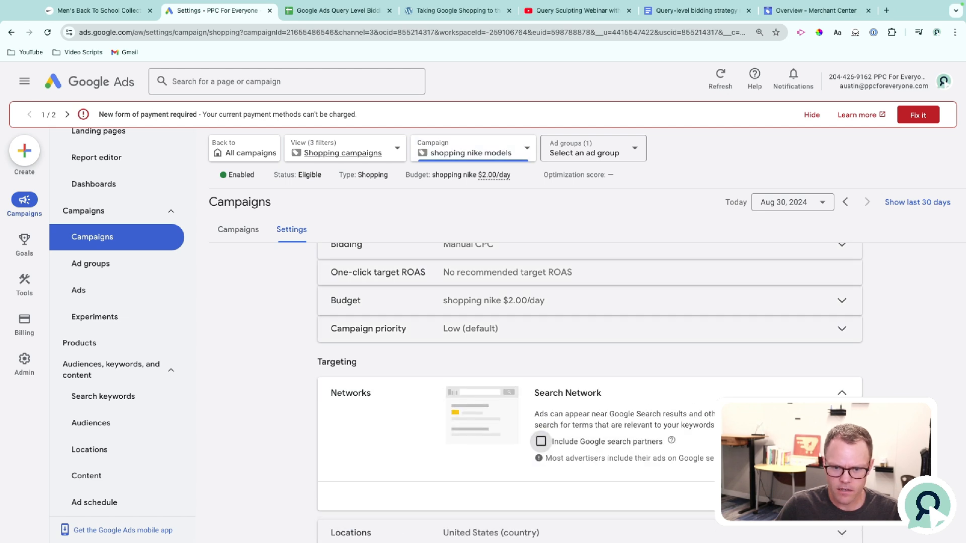
pyautogui.click(841, 393)
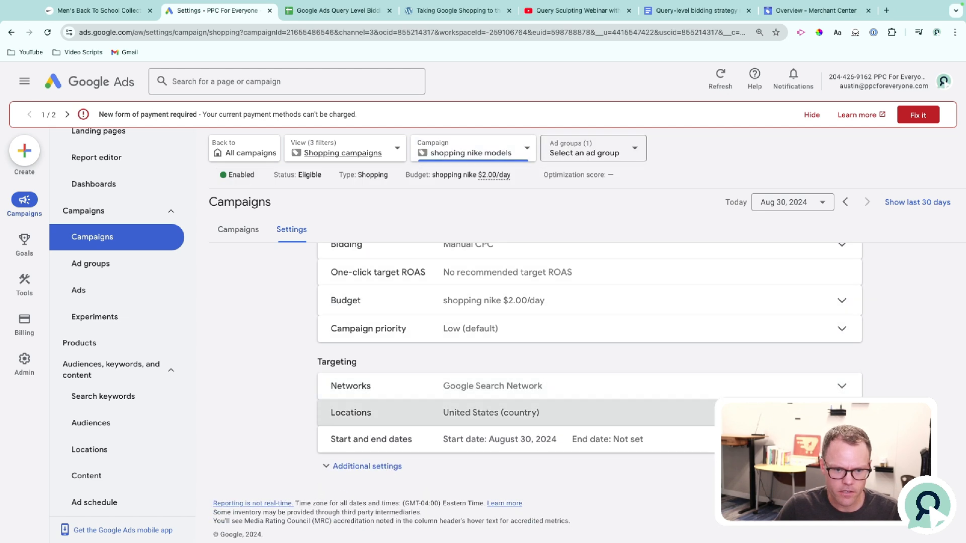
# Step: Set the location option of shopping nike models to Presence: People in or regularly in your included locations
pyautogui.click(534, 409)
pyautogui.click(535, 520)
pyautogui.scroll(-2, 505, 506)
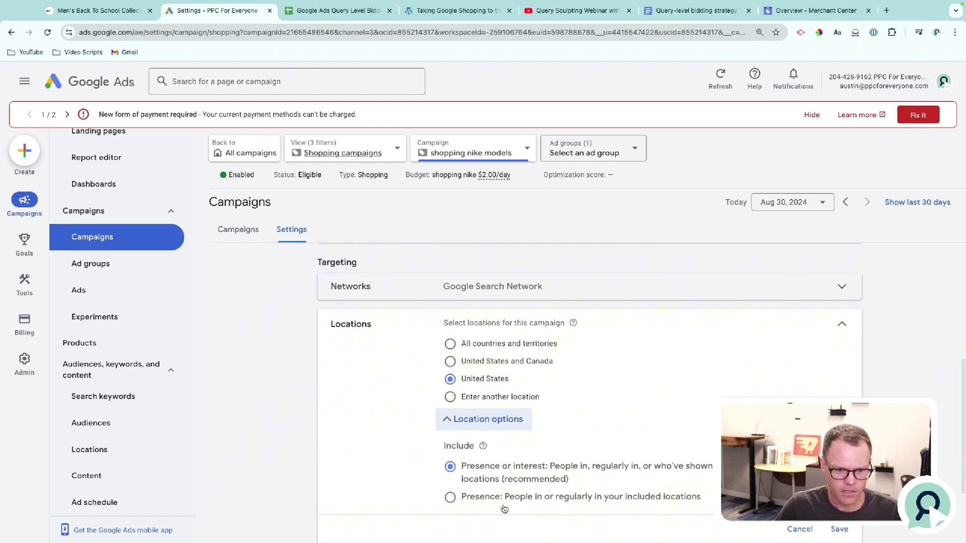
pyautogui.click(495, 504)
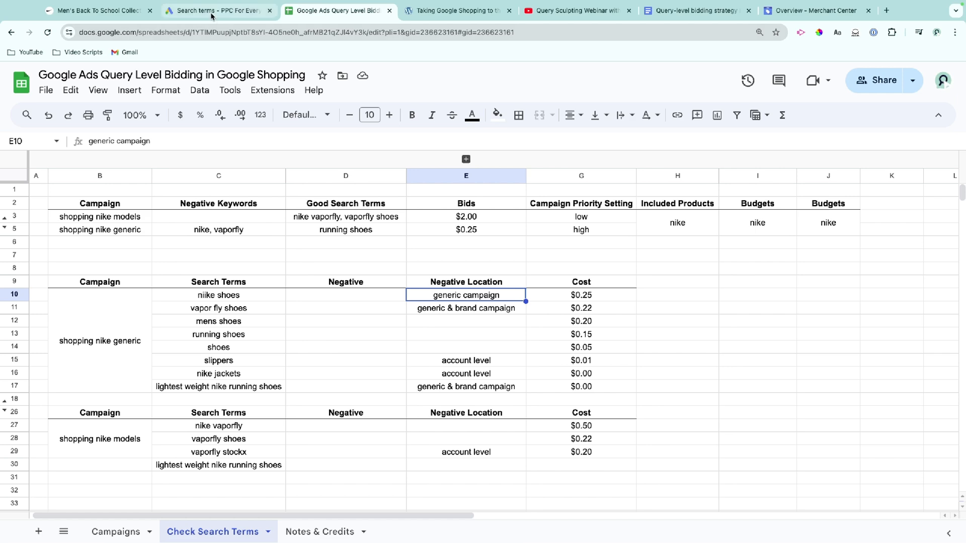
# Step: Switch to Google Ads and examine the search terms report of the shopping nike generic campaign
pyautogui.click(216, 11)
pyautogui.click(501, 154)
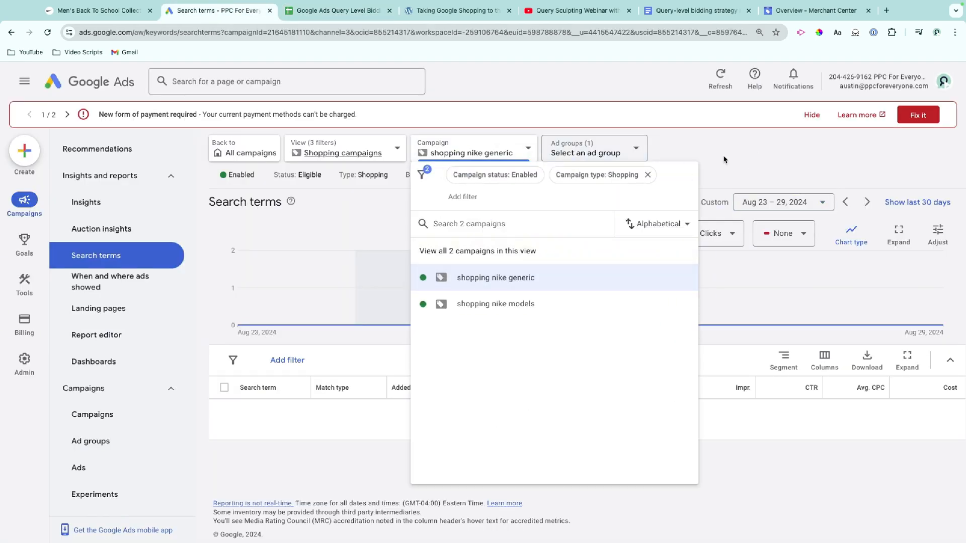
pyautogui.click(752, 146)
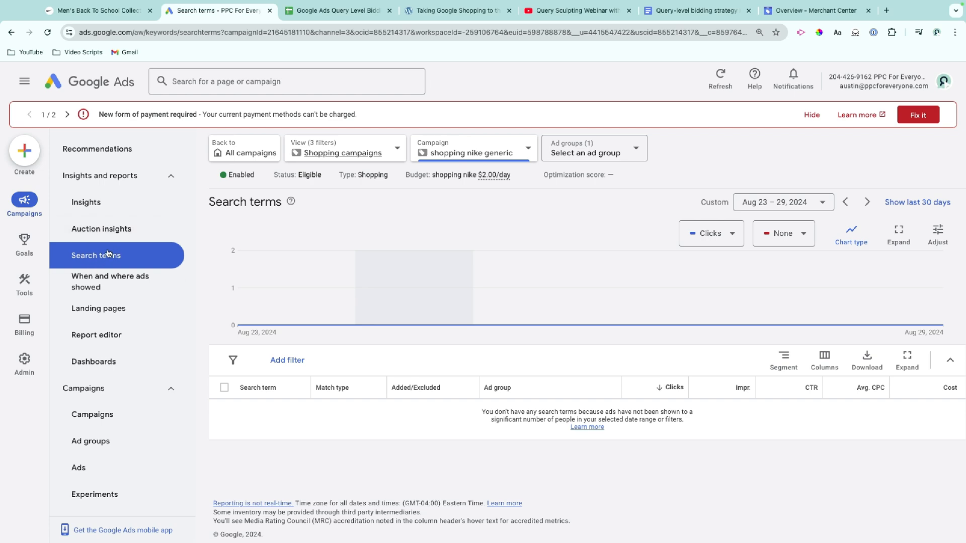
pyautogui.click(165, 185)
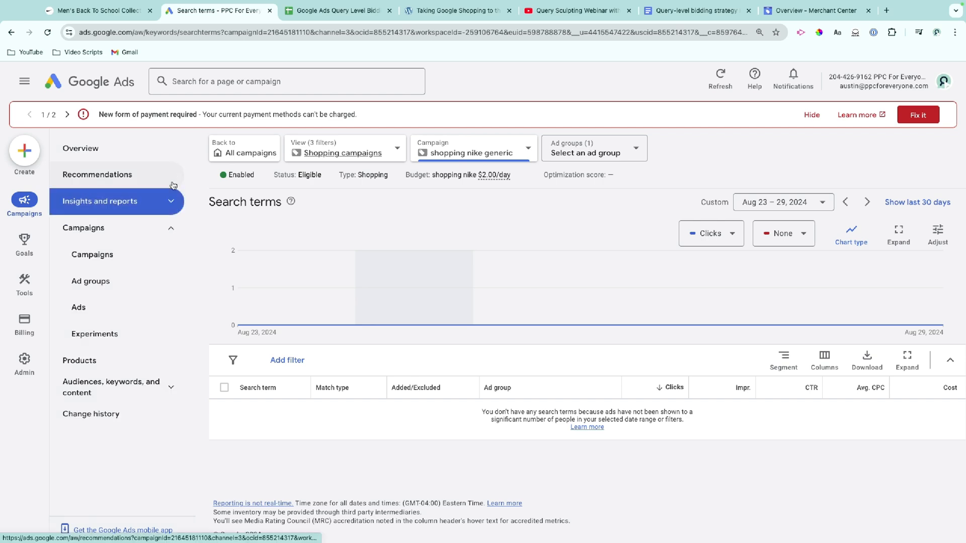
pyautogui.click(171, 201)
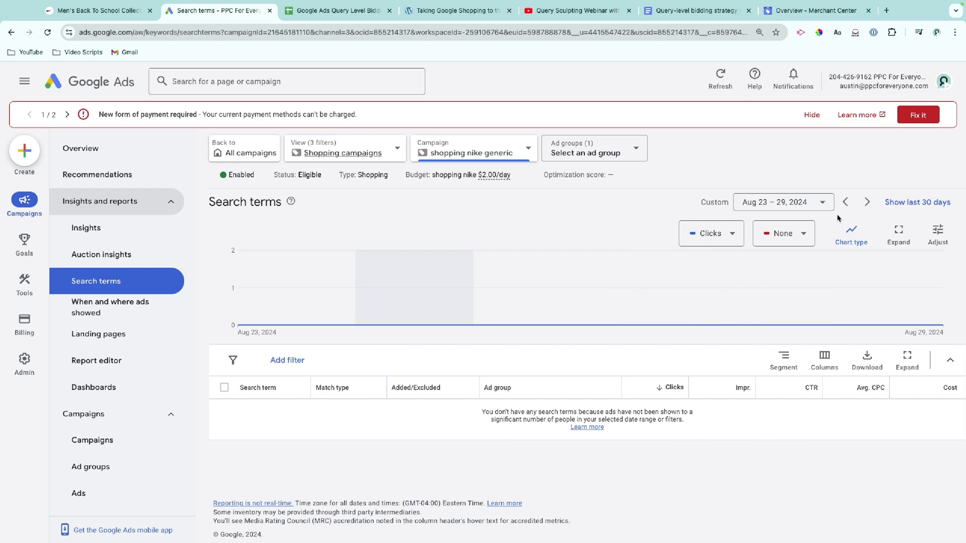
# Step: Switch to the Google Sheets bidding spreadsheet and enter niike as the negative for the niike shoes search term
pyautogui.click(336, 11)
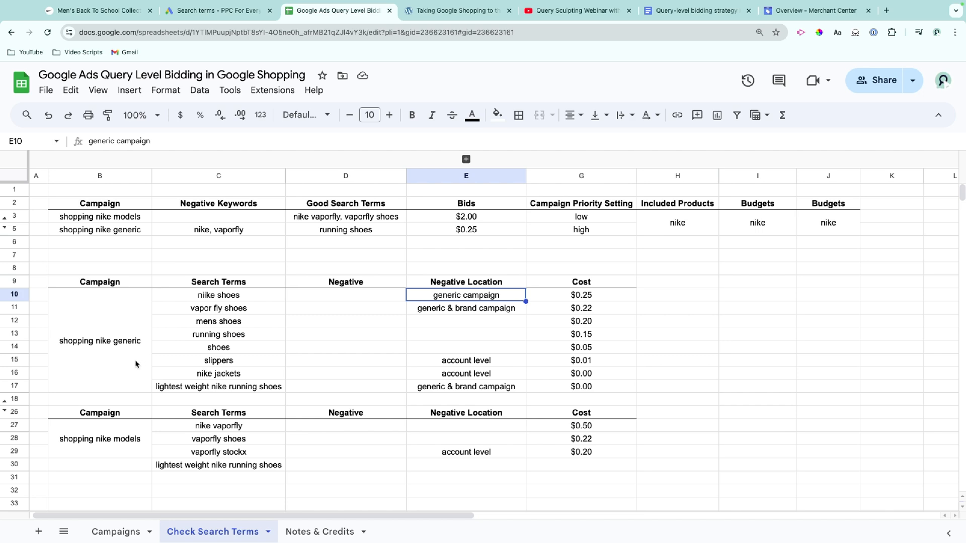
pyautogui.click(116, 340)
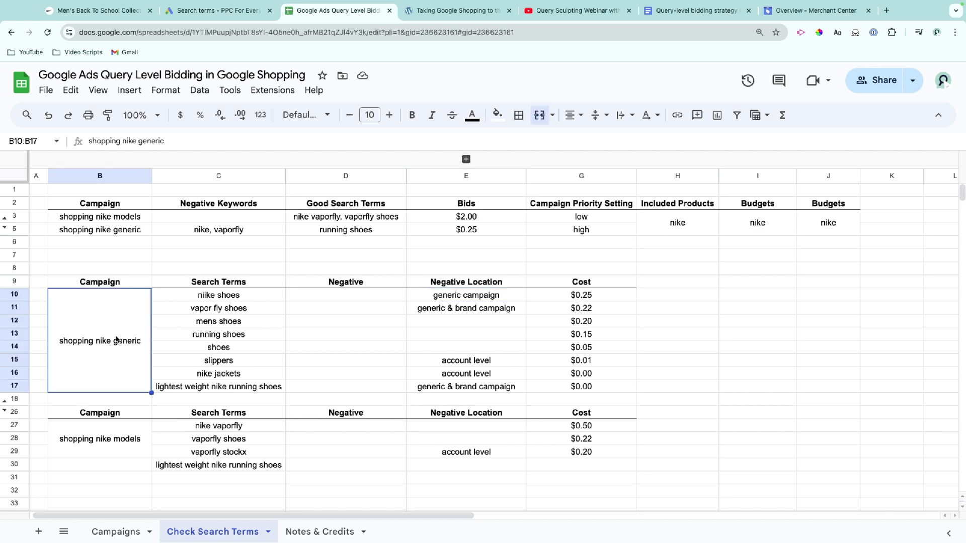
pyautogui.scroll(-2, 220, 297)
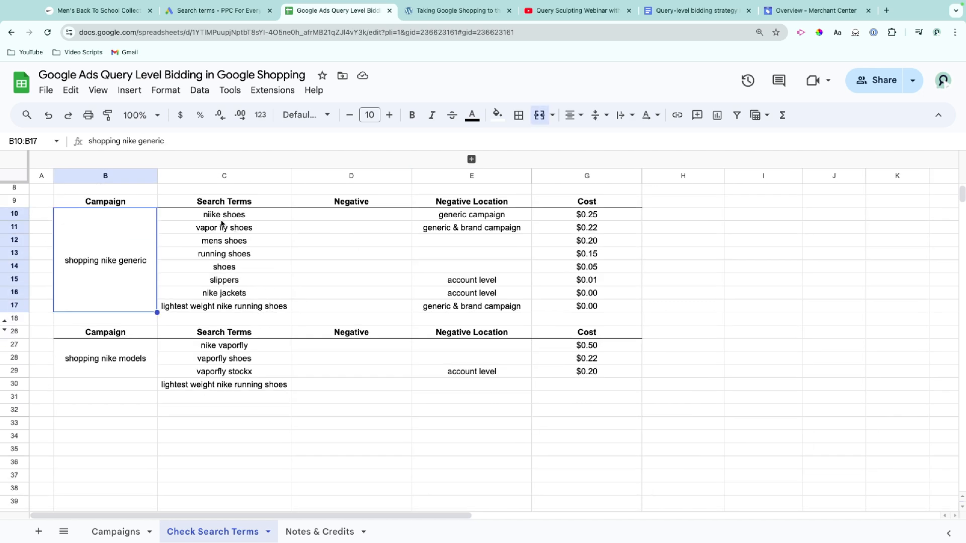
pyautogui.click(229, 216)
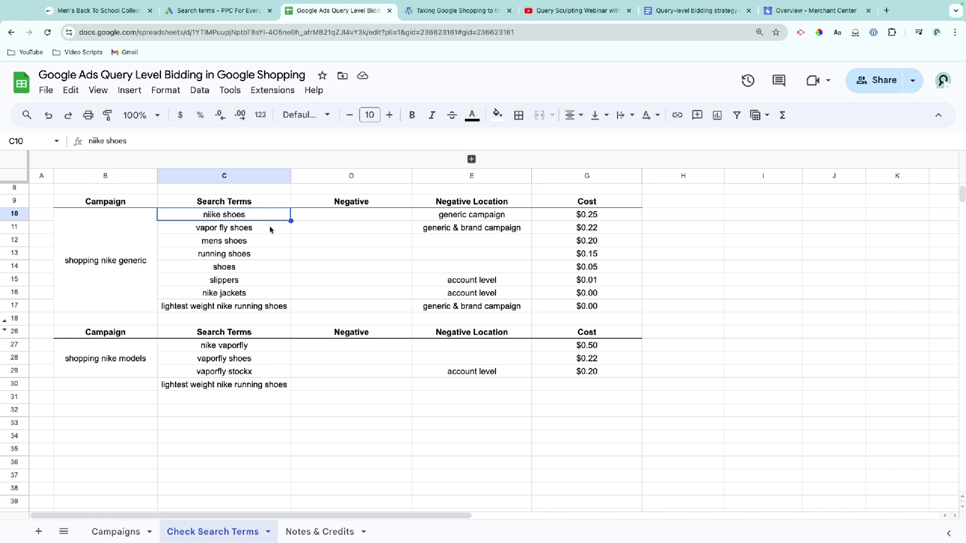
pyautogui.click(113, 261)
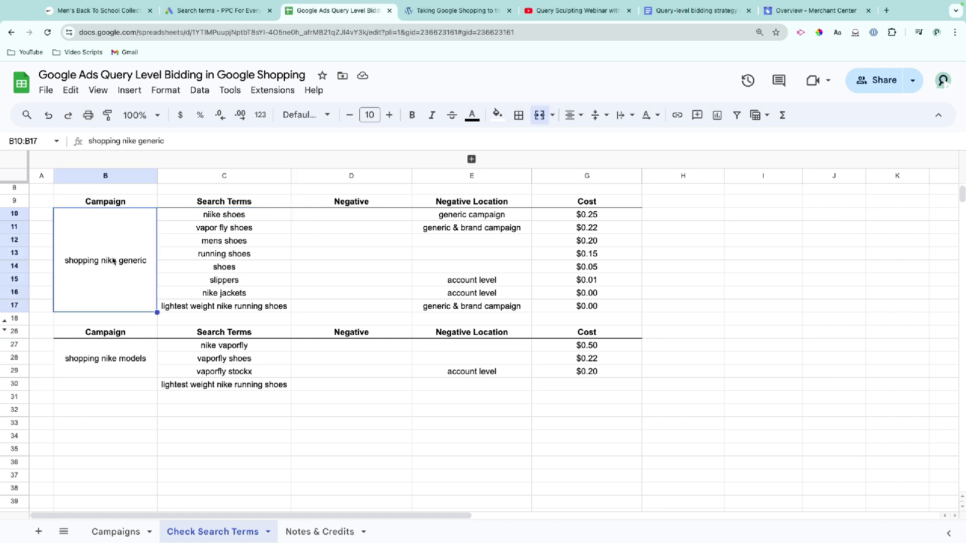
pyautogui.click(358, 217)
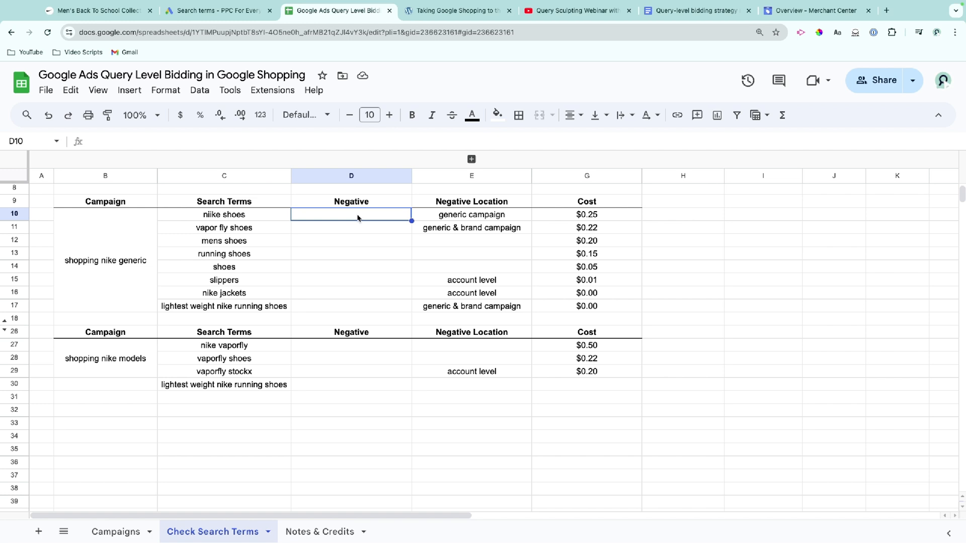
pyautogui.write('niike')
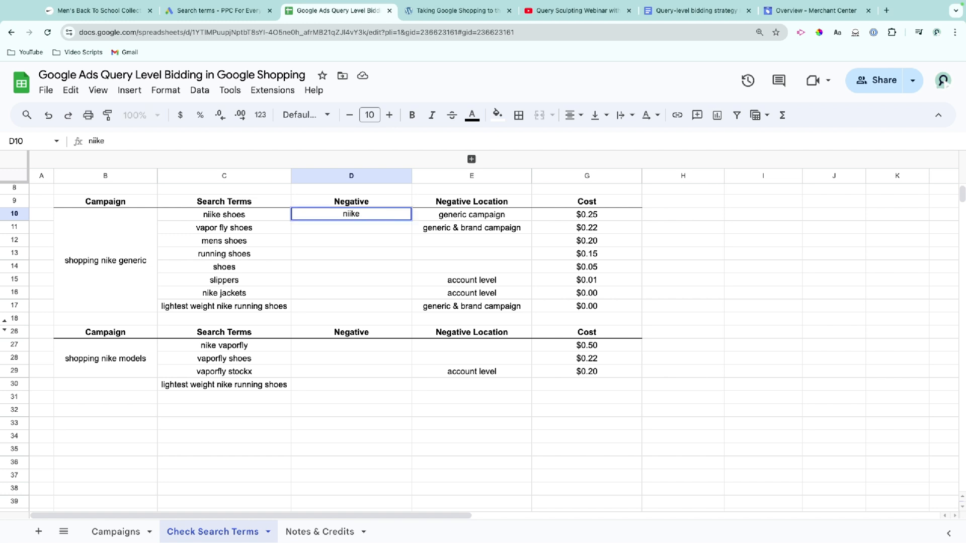
pyautogui.press('Return')
# Step: Enter "vapor fly" in quotation marks as the negative for the vapor fly shoes search term
pyautogui.press('Left')
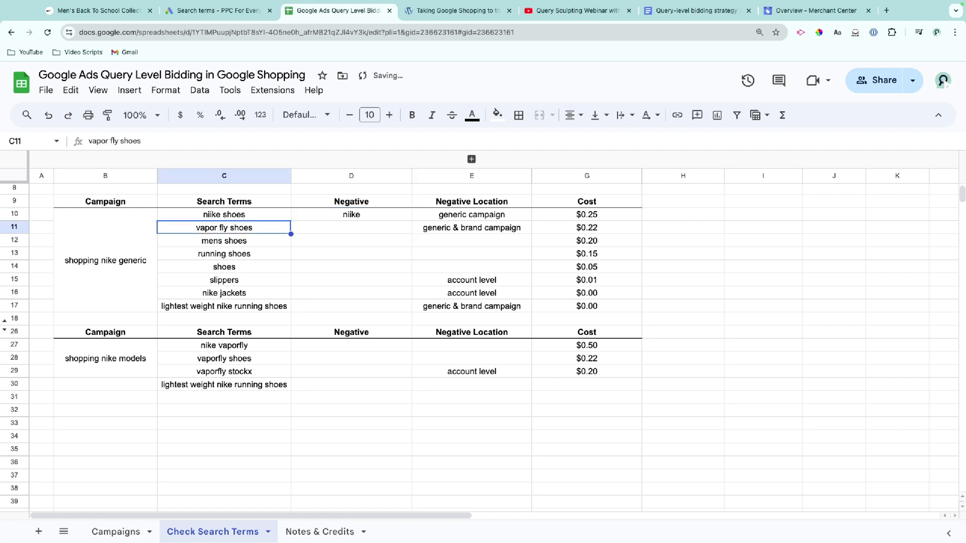
pyautogui.press('Right')
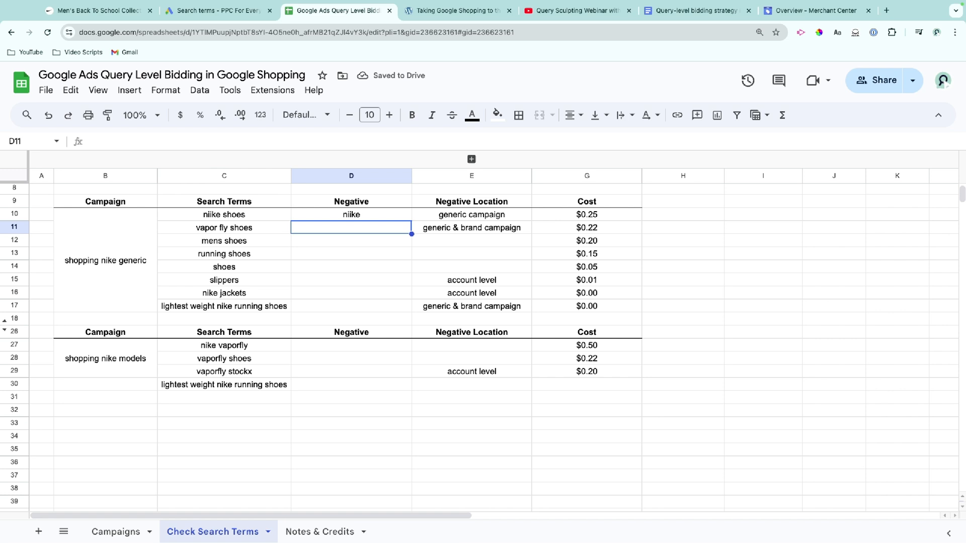
pyautogui.write('"vap')
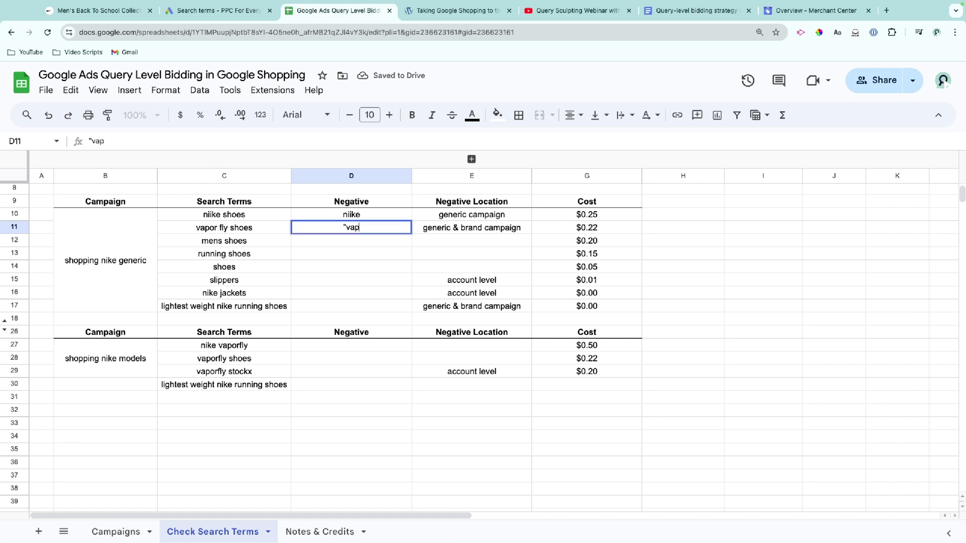
pyautogui.write('or fly"')
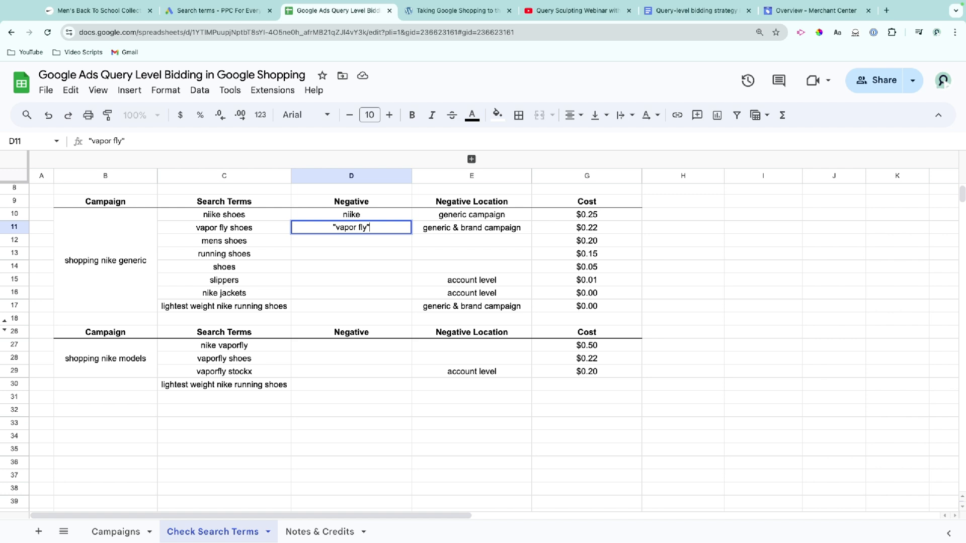
pyautogui.press('Return')
pyautogui.press('Left')
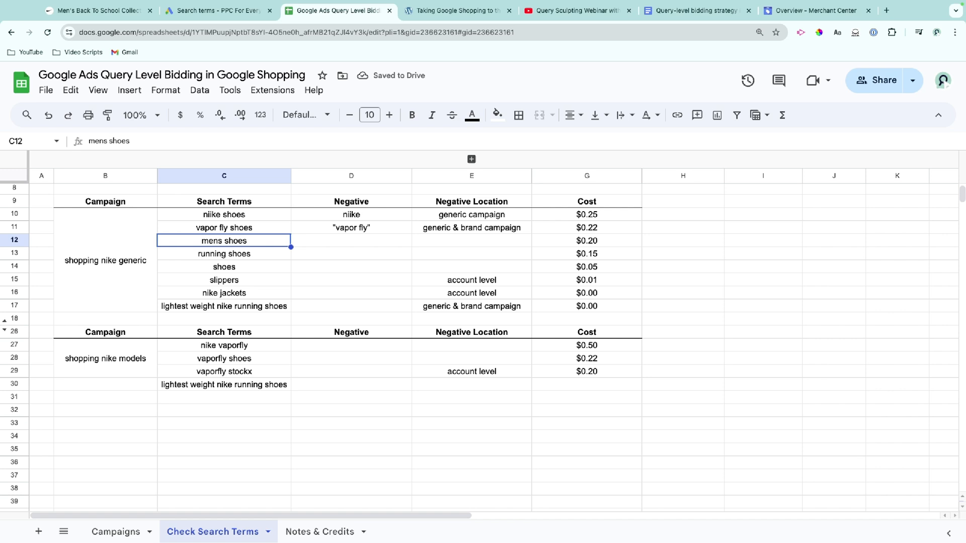
# Step: Rename the Cost header of the shopping nike generic search terms table as CPC
pyautogui.click(606, 246)
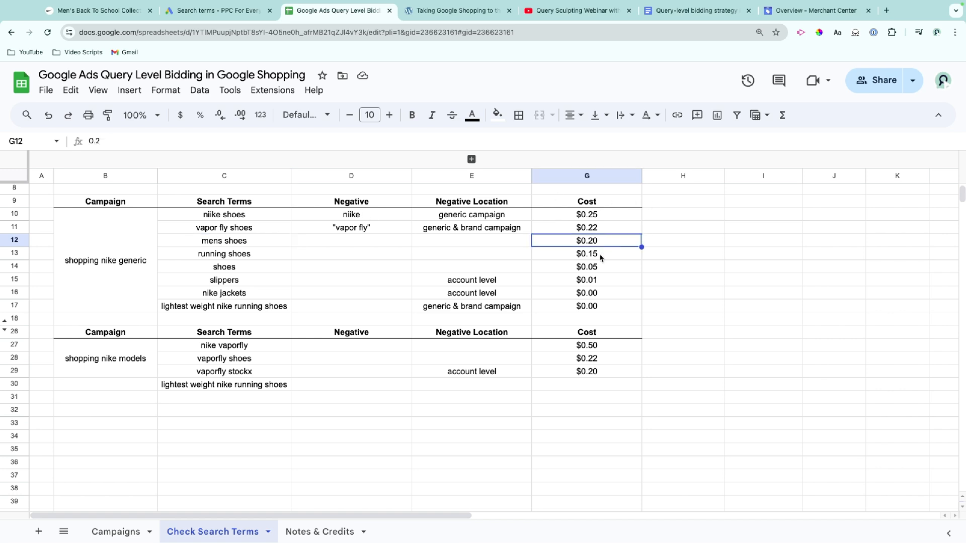
pyautogui.doubleClick(603, 203)
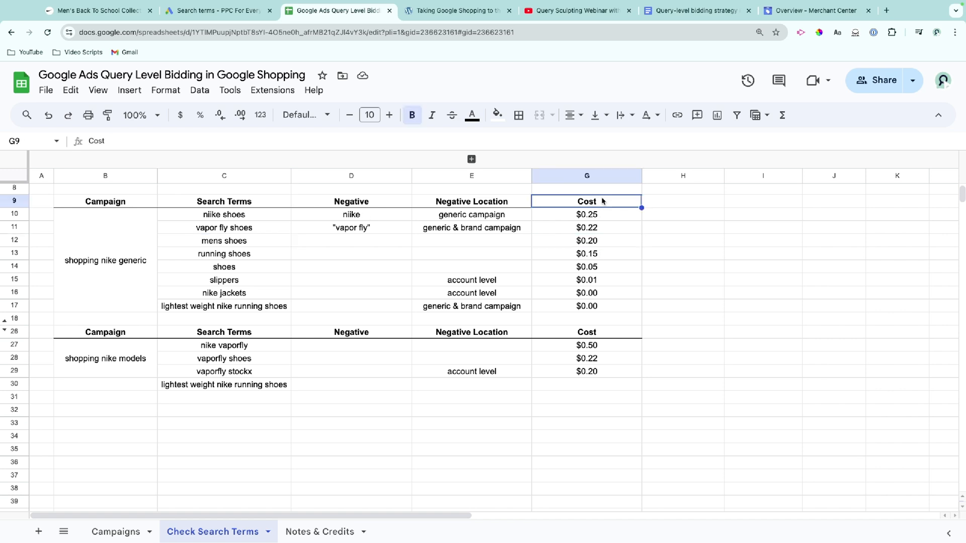
pyautogui.doubleClick(602, 201)
pyautogui.write('CPC')
pyautogui.press('Return')
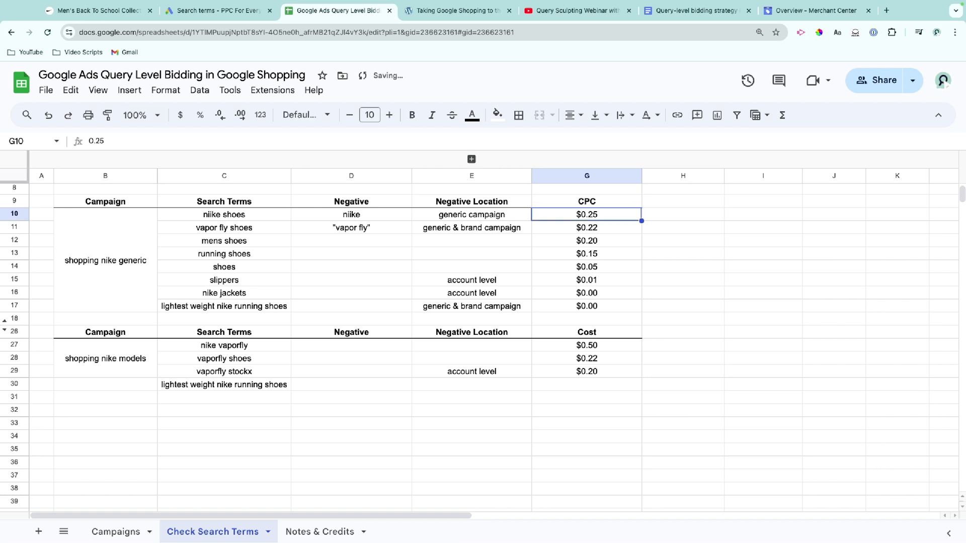
# Step: Review the mens shoes, running shoes and shoes search terms and their CPCs in the shopping nike generic table
pyautogui.click(611, 240)
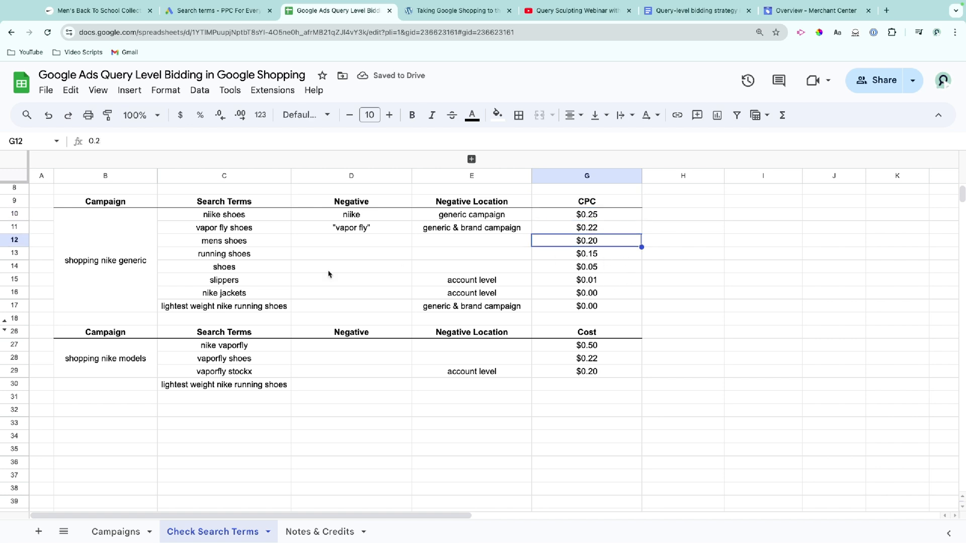
pyautogui.click(252, 255)
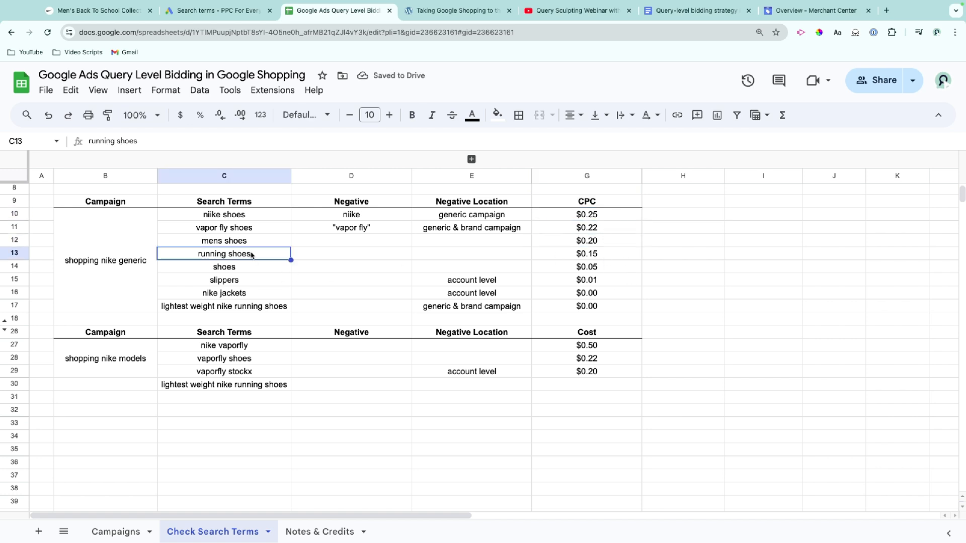
pyautogui.click(623, 257)
pyautogui.click(247, 270)
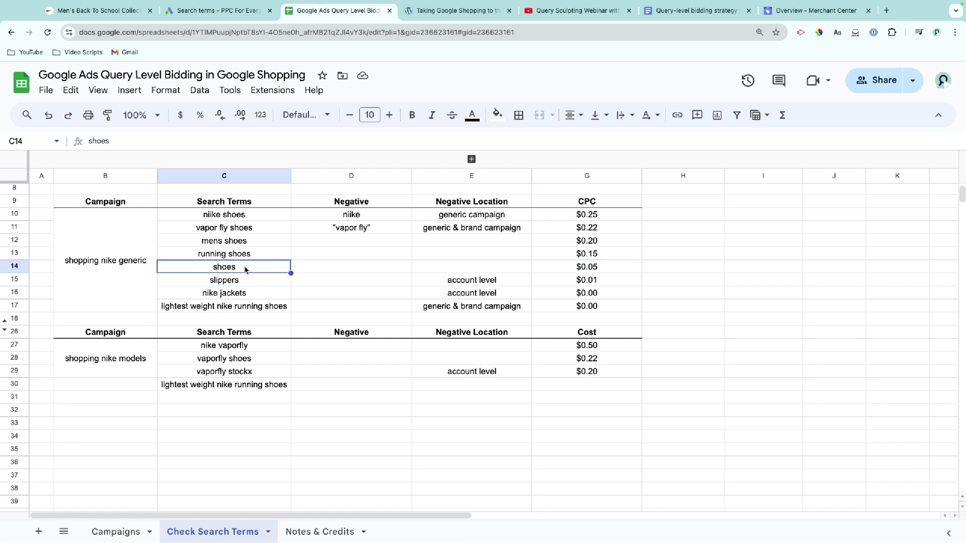
# Step: Enter slippers as the negative for the slippers search term in the shopping nike generic table
pyautogui.click(607, 271)
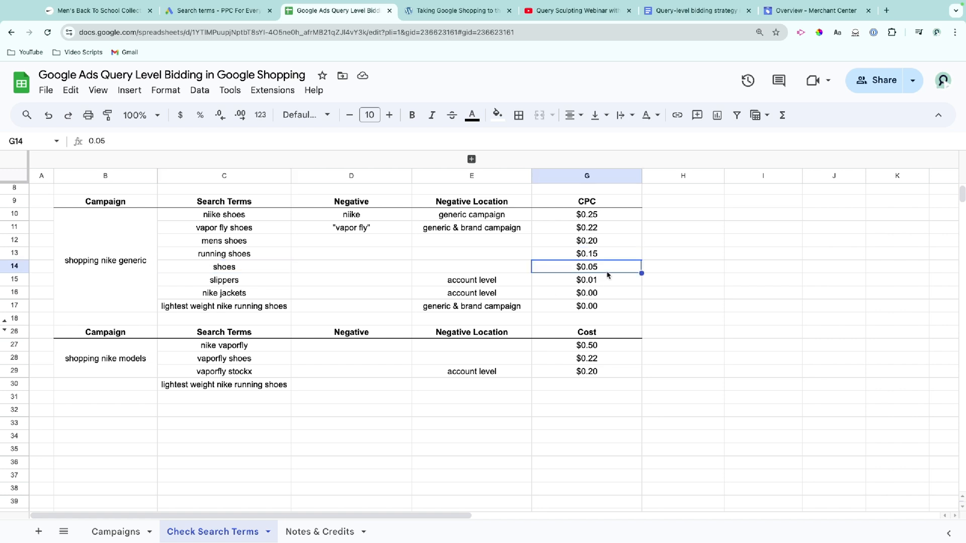
pyautogui.click(254, 280)
pyautogui.click(355, 281)
pyautogui.write('slippers')
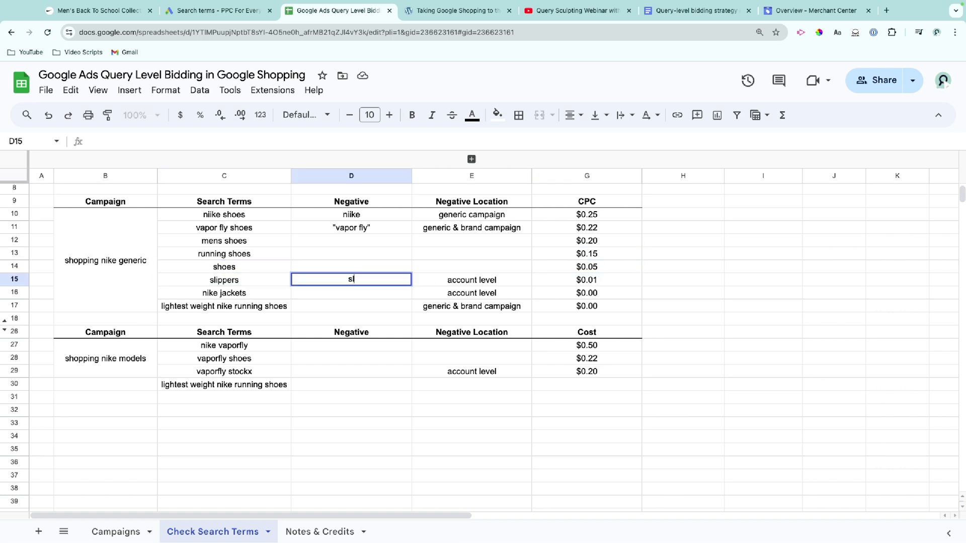
pyautogui.press('Return')
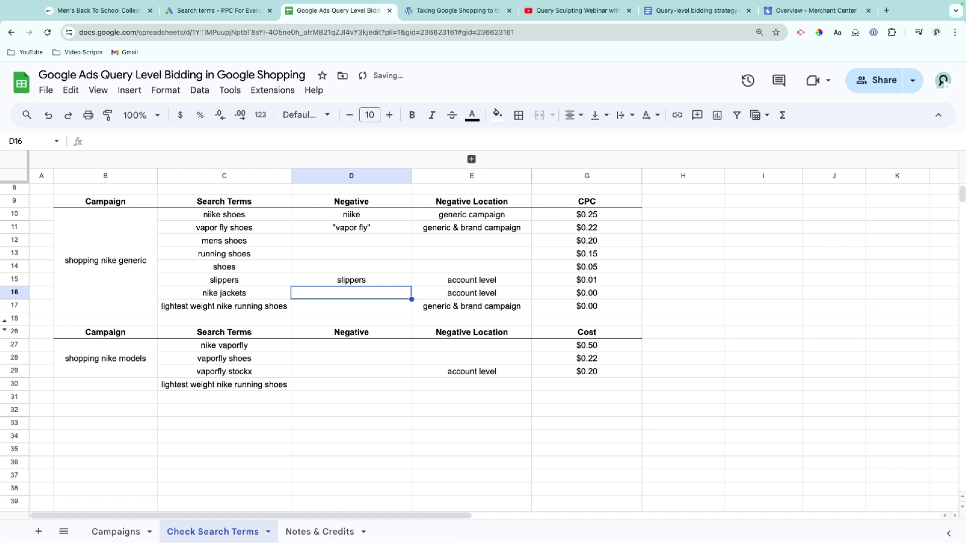
# Step: Try [nike jackets] in square brackets as the exact-match negative for the nike jackets search term
pyautogui.write('jackest')
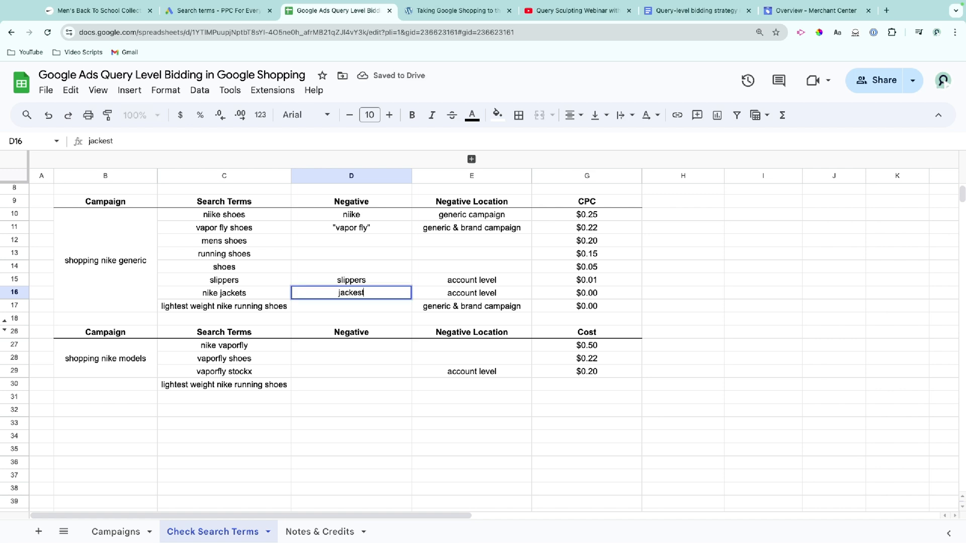
pyautogui.press('BackSpace')
pyautogui.hotkey('ctrl', 'a')
pyautogui.write('"nike jackets')
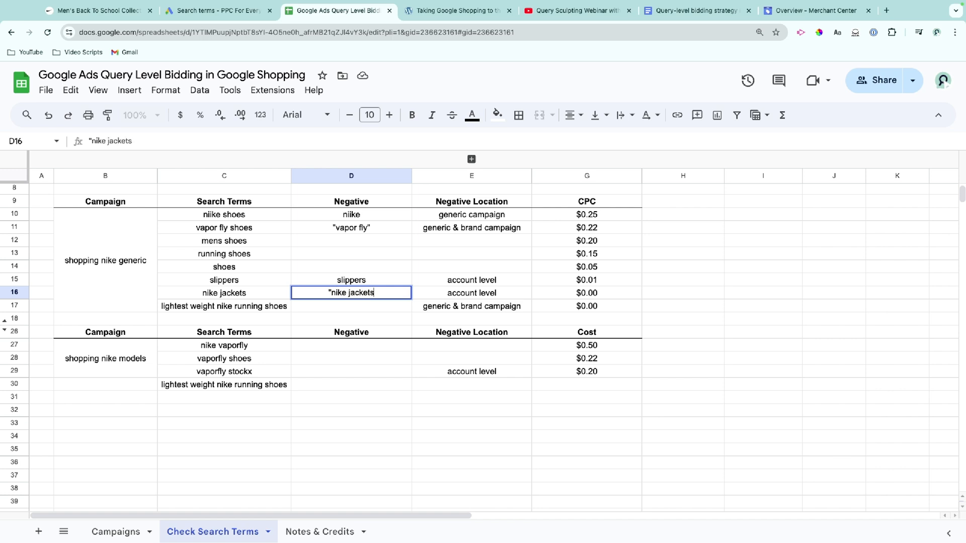
pyautogui.write('}')
pyautogui.press('BackSpace')
pyautogui.write(']')
pyautogui.press('Left')
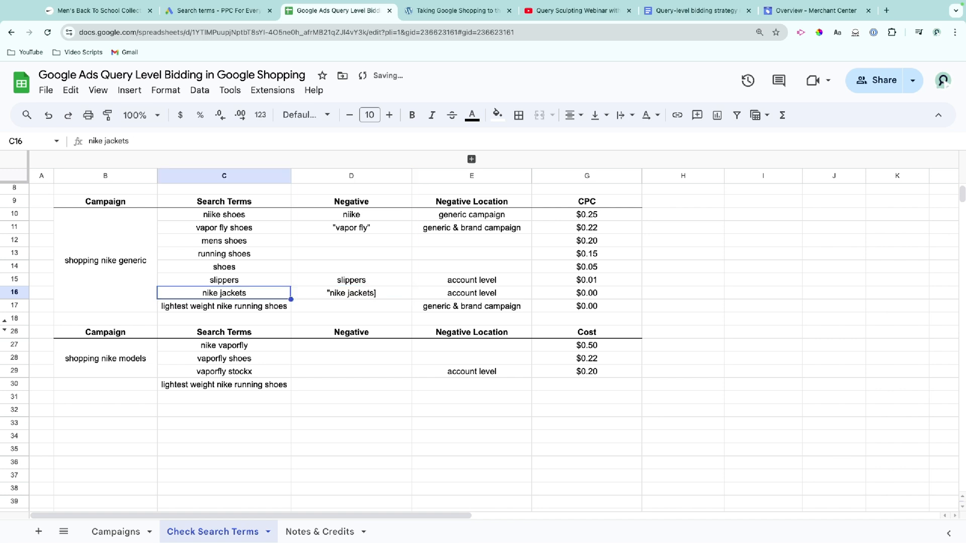
pyautogui.press('Right')
pyautogui.press('Return')
pyautogui.hotkey('alt', 'Left')
pyautogui.hotkey('alt', 'Left')
pyautogui.press('BackSpace')
pyautogui.write('[')
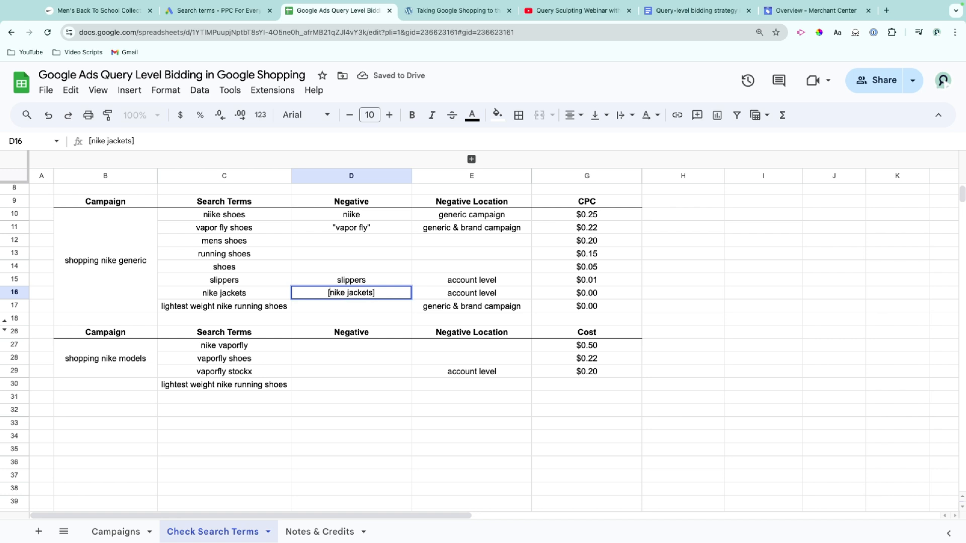
# Step: Set the negative for the nike jackets search term to the single word jackets
pyautogui.hotkey('shift', 'Right')
pyautogui.hotkey('shift', 'Right')
pyautogui.hotkey('shift', 'Right')
pyautogui.hotkey('shift', 'Right')
pyautogui.hotkey('shift', 'Right')
pyautogui.hotkey('shift', 'Right')
pyautogui.press('BackSpace')
pyautogui.press('super+Right')
pyautogui.press('BackSpace')
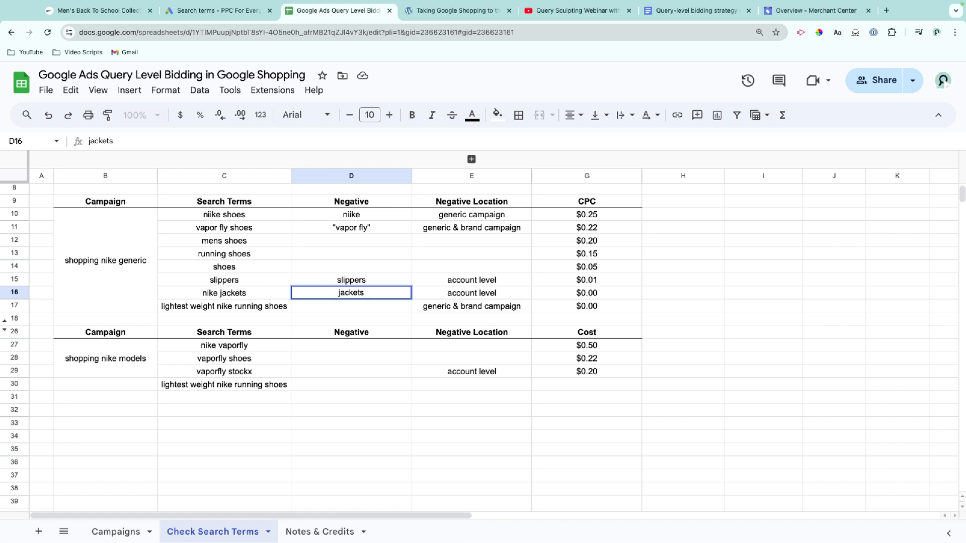
pyautogui.hotkey('shift', 'Tab')
pyautogui.press('Right')
pyautogui.press('Down')
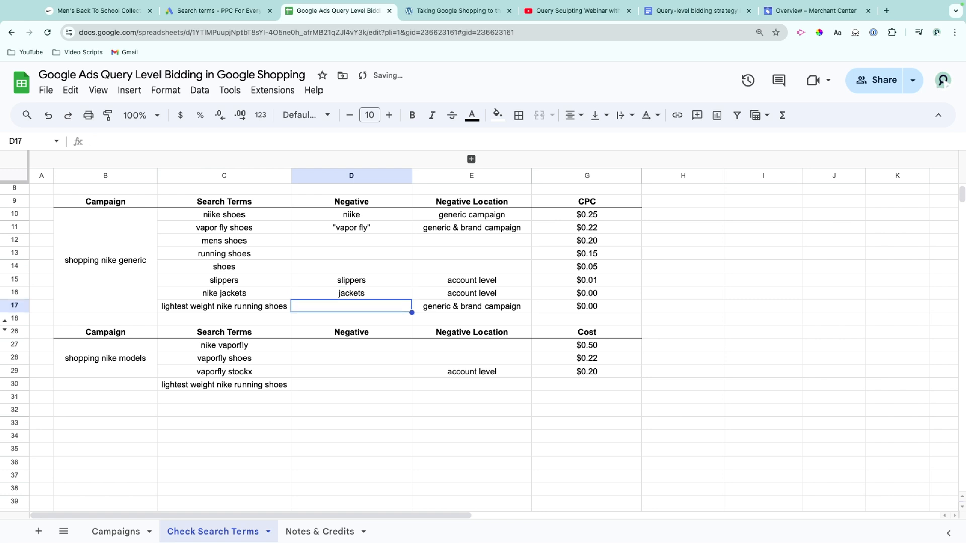
# Step: Check the Nike Vaporfly 3 product page against the lightest weight nike running shoes search term, and return to the bidding spreadsheet
pyautogui.press('Left')
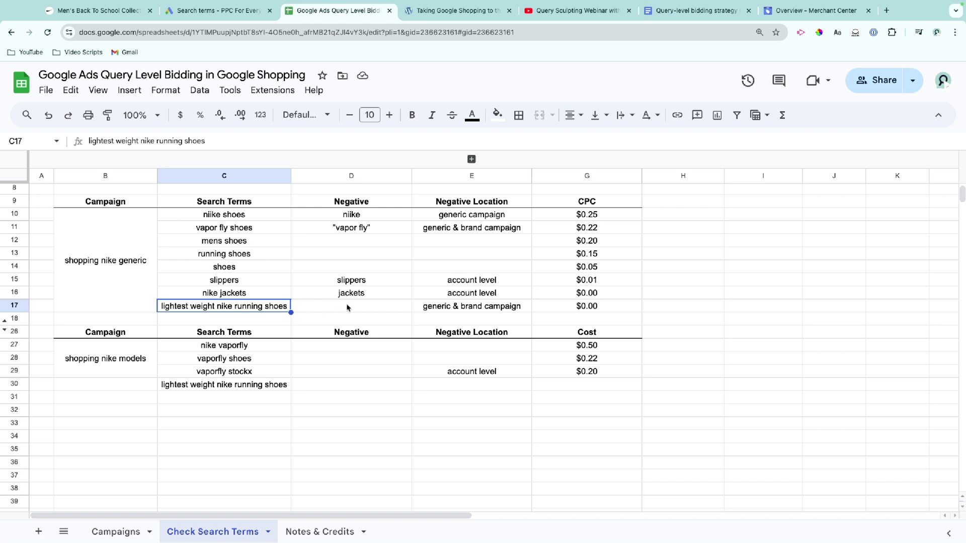
pyautogui.press('Right')
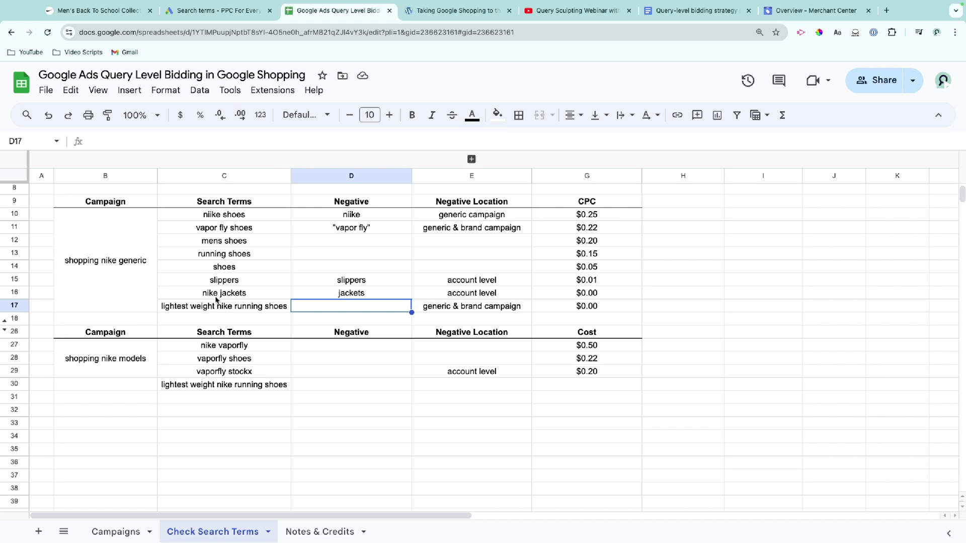
pyautogui.click(114, 11)
pyautogui.click(9, 32)
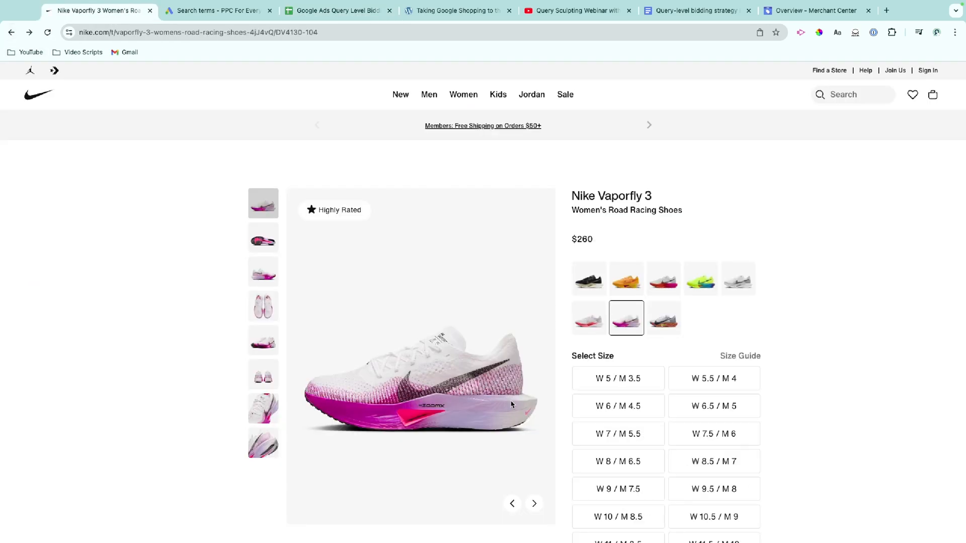
pyautogui.scroll(-10, 511, 404)
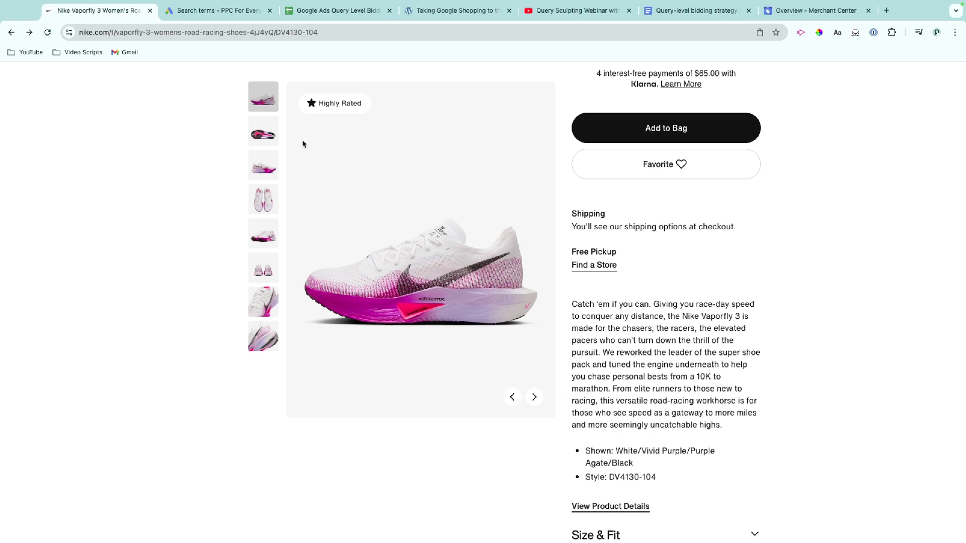
pyautogui.click(230, 14)
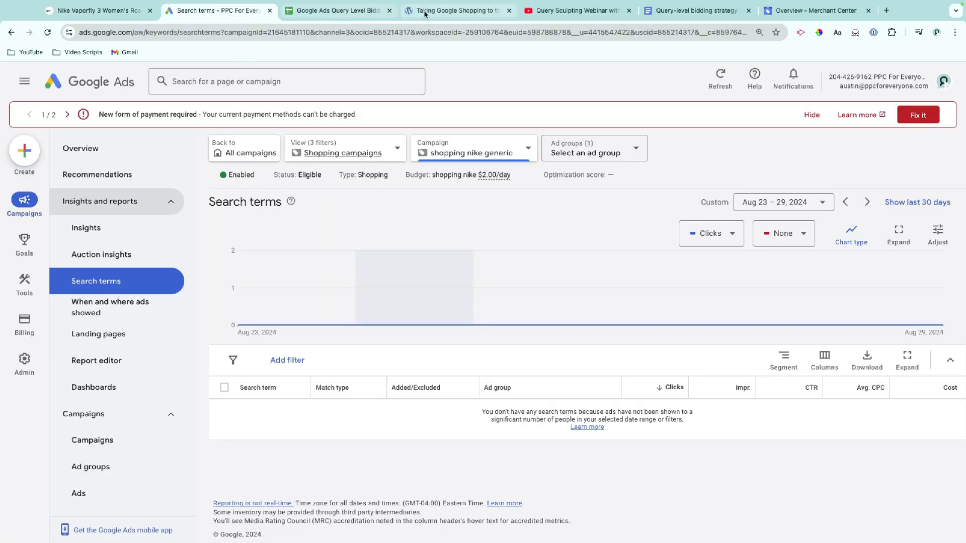
pyautogui.click(343, 11)
# Step: Try "lightest weight", "light weight" as phrase negatives for the generic campaign's lightest weight nike running shoes search term
pyautogui.doubleClick(211, 308)
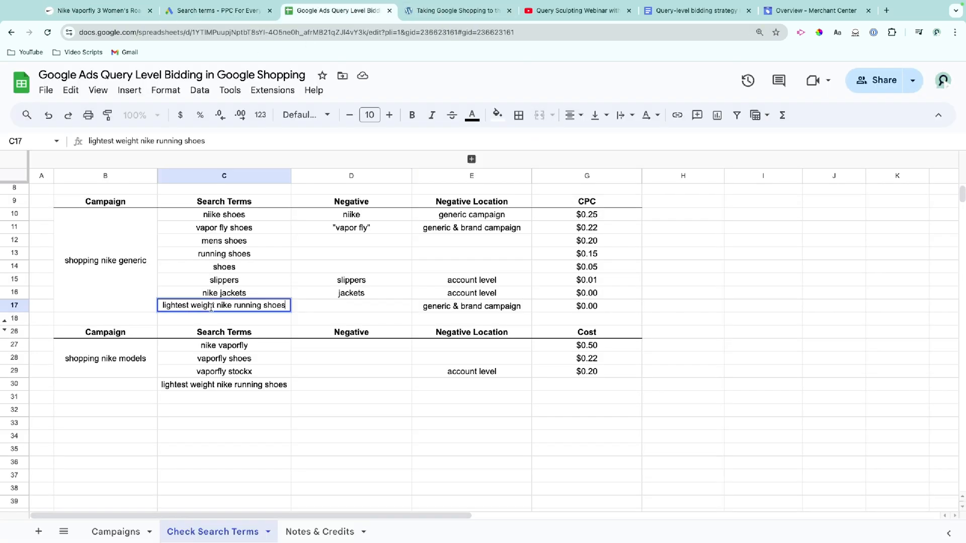
pyautogui.moveTo(215, 305); pyautogui.dragTo(163, 301)
pyautogui.doubleClick(329, 308)
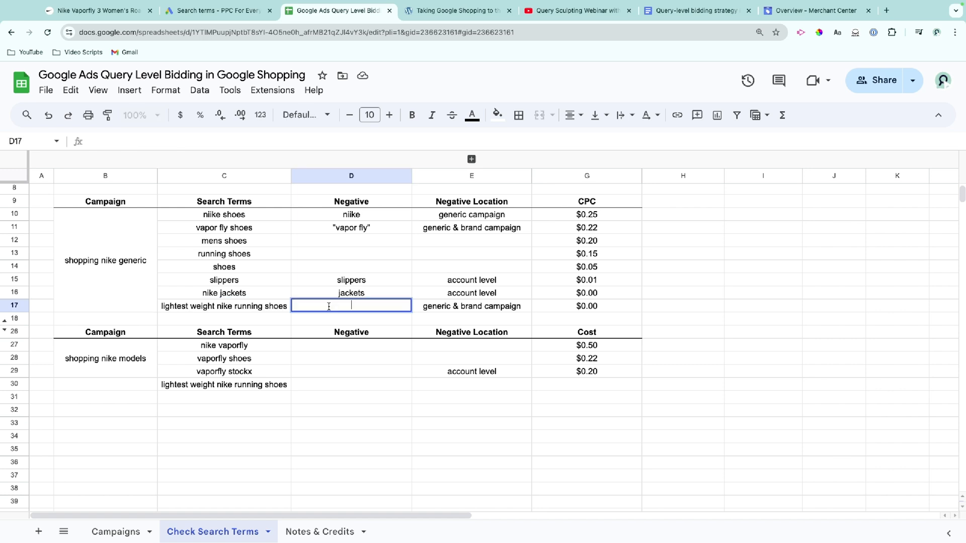
pyautogui.write('"')
pyautogui.write('lightest weight')
pyautogui.write('"')
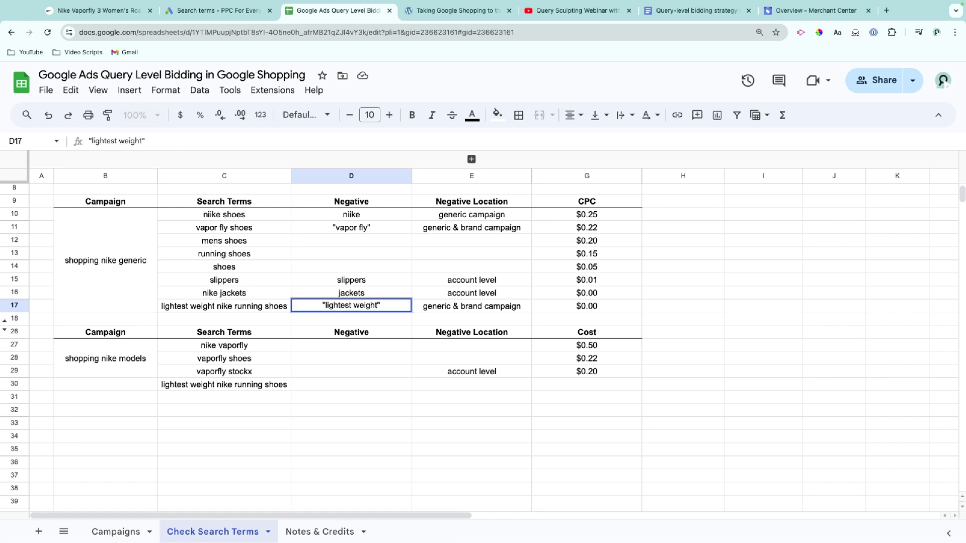
pyautogui.write(', "light weight')
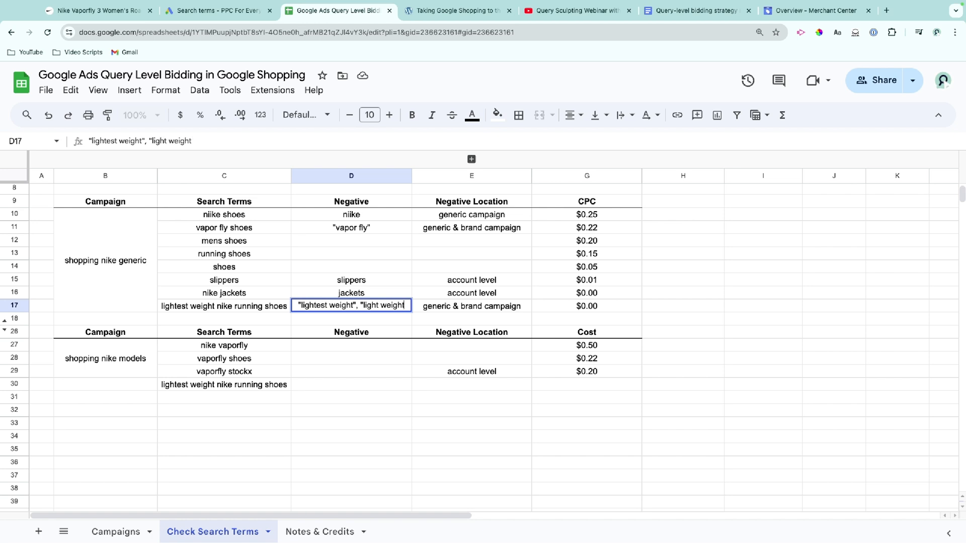
pyautogui.write('"')
# Step: Try the separate words light, weight as negatives for the lightest weight nike running shoes search term, and discard the entry
pyautogui.hotkey('ctrl', 'a')
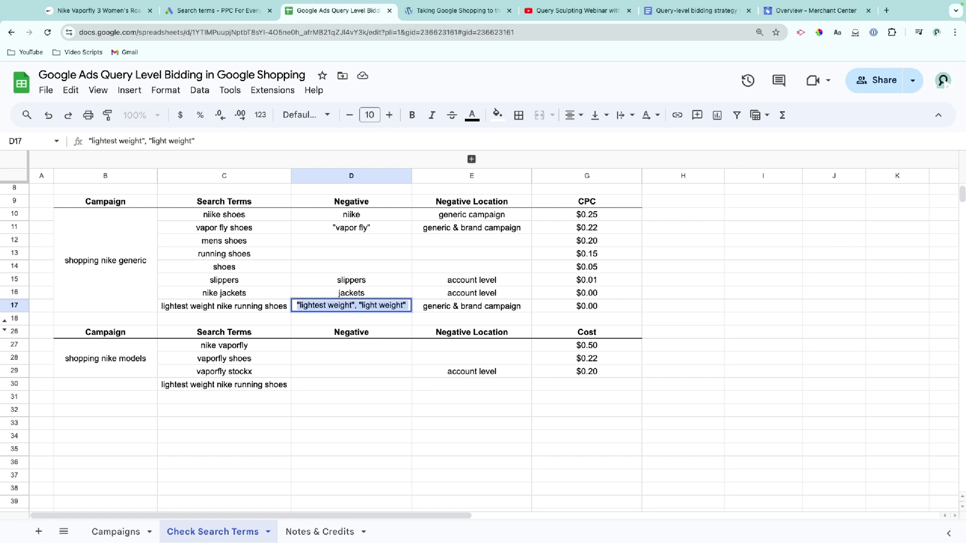
pyautogui.write('light, weight')
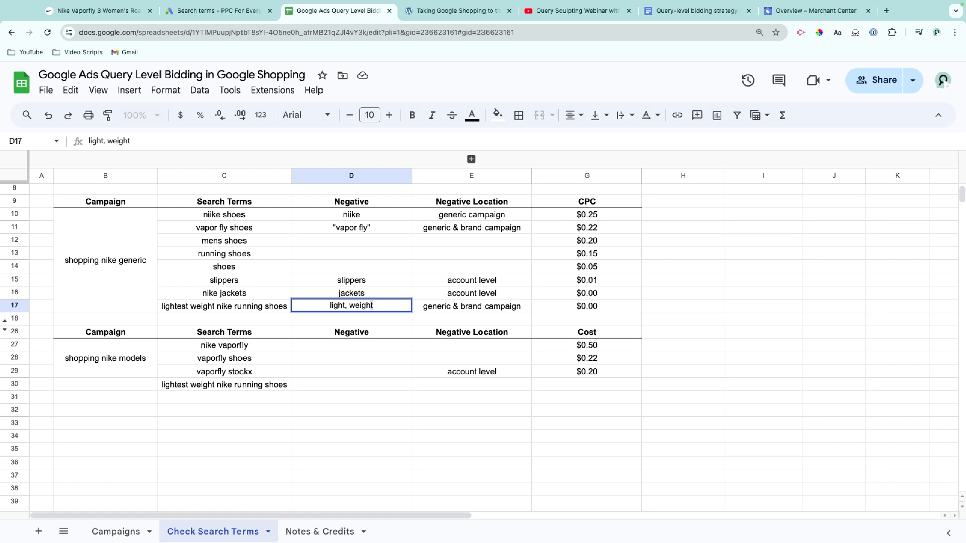
pyautogui.press('Left')
pyautogui.press('Left')
pyautogui.press('Left')
pyautogui.press('Left')
pyautogui.press('Left')
pyautogui.press('Left')
pyautogui.hotkey('shift', 'Left')
pyautogui.hotkey('shift', 'Left')
pyautogui.hotkey('shift', 'Left')
pyautogui.hotkey('shift', 'Left')
pyautogui.hotkey('shift', 'Left')
pyautogui.press('Escape')
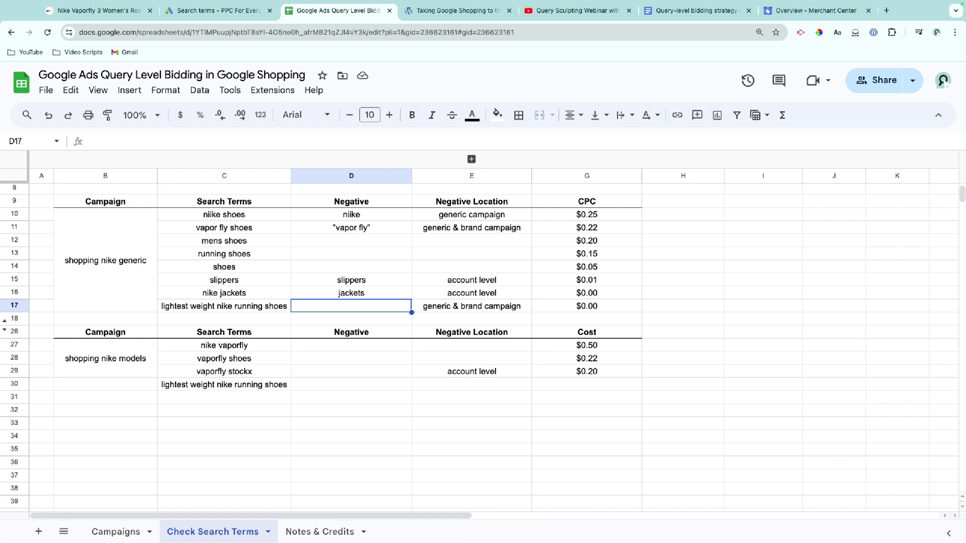
# Step: Enter "lightest weight" in quotation marks as the negative for the generic lightest weight nike running shoes search term, and review the negatives
pyautogui.write('"lightest w')
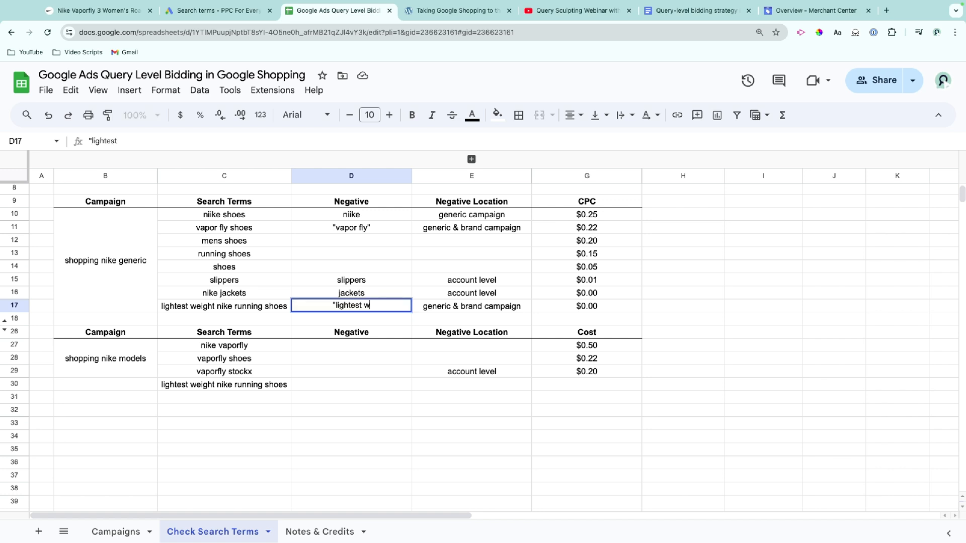
pyautogui.write('eight"')
pyautogui.press('Return')
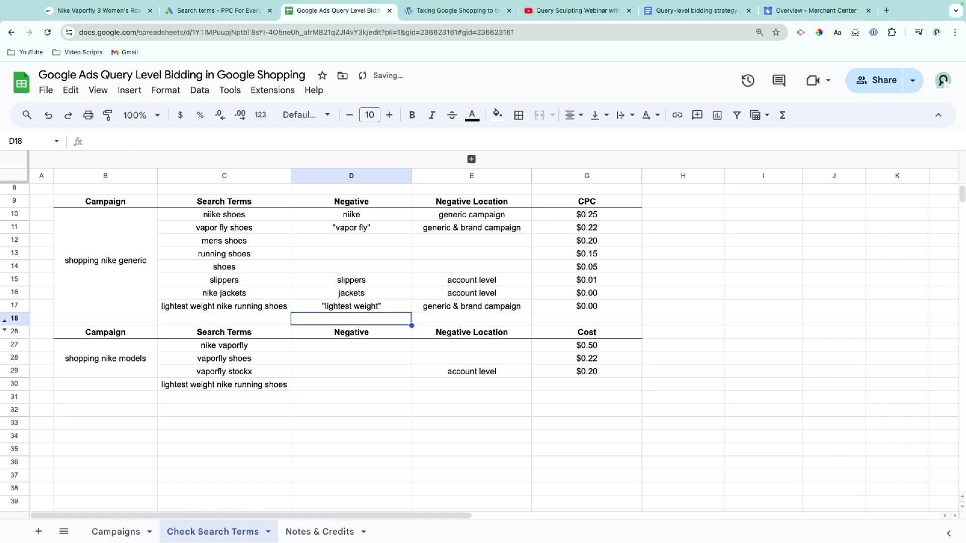
pyautogui.moveTo(368, 216); pyautogui.dragTo(358, 307)
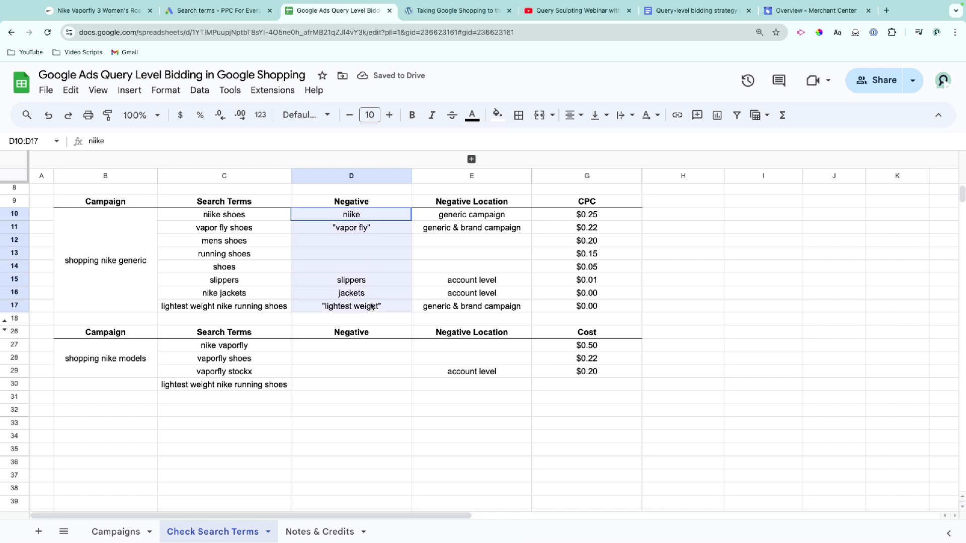
# Step: Expand the collapsed column group to show the Impressions column in both campaign tables
pyautogui.click(95, 275)
pyautogui.click(139, 361)
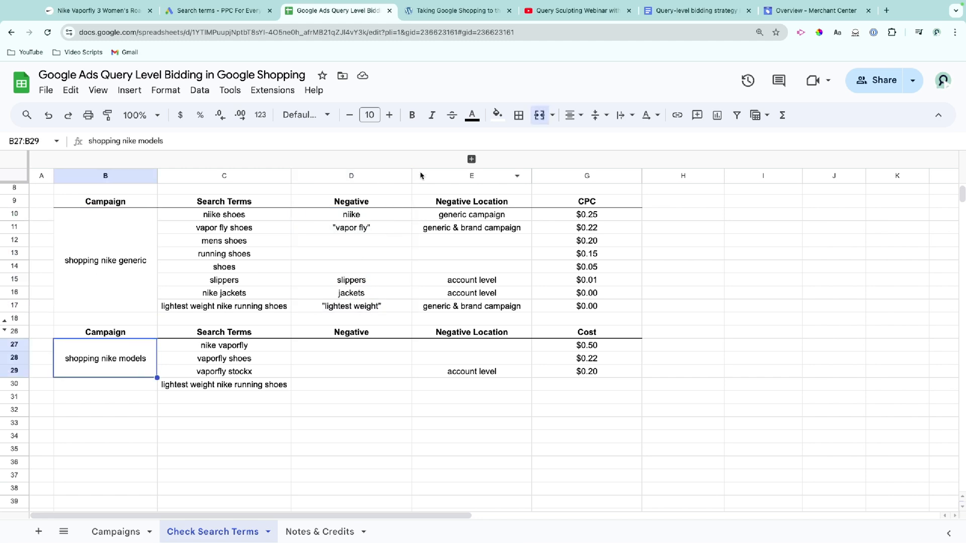
pyautogui.click(472, 159)
pyautogui.scroll(-1, 454, 277)
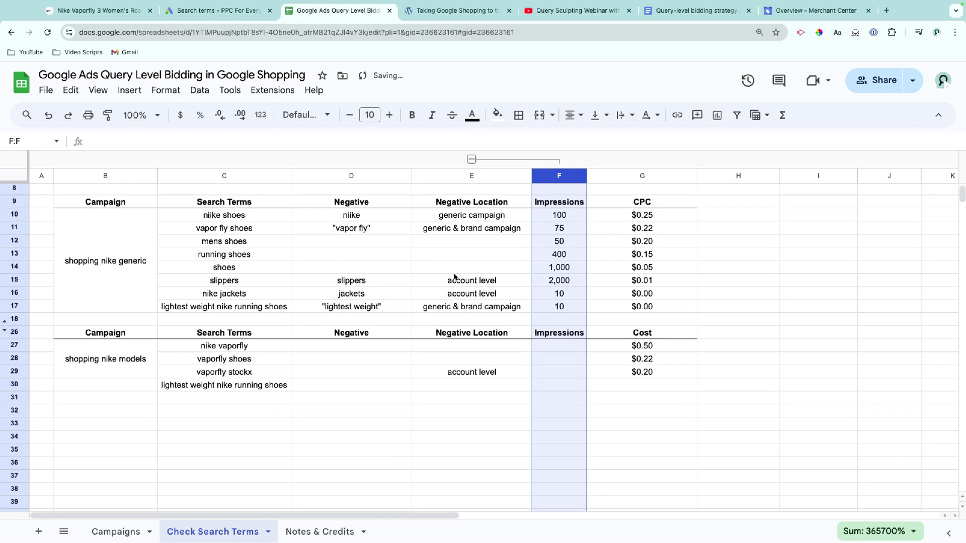
pyautogui.click(455, 274)
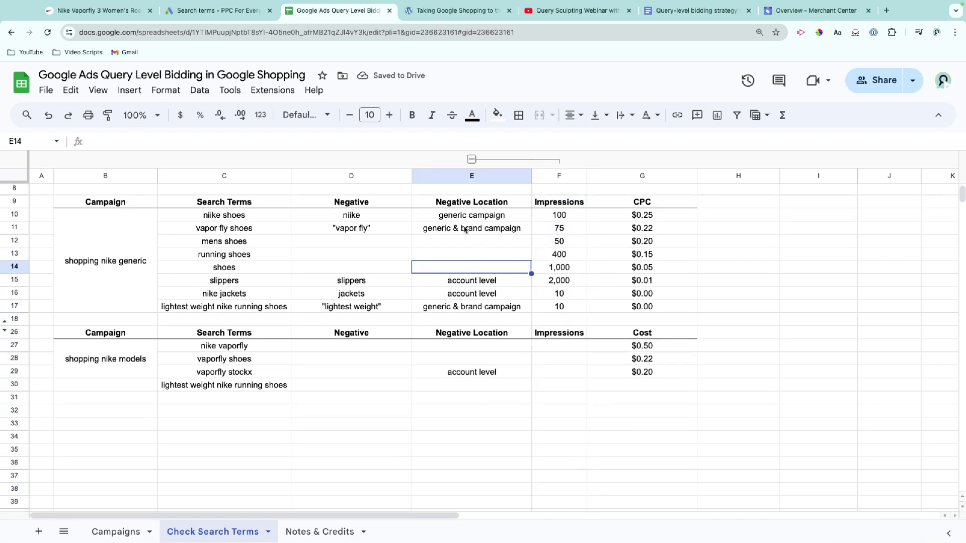
# Step: Copy the account-level negatives slippers and jackets from the shopping nike generic table
pyautogui.moveTo(277, 285); pyautogui.dragTo(317, 293)
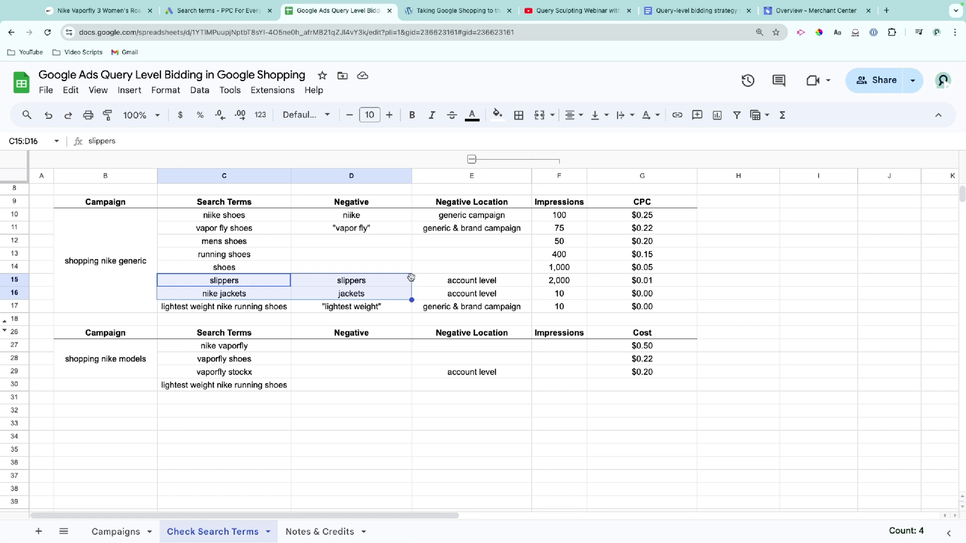
pyautogui.moveTo(408, 278); pyautogui.dragTo(401, 296)
pyautogui.hotkey('ctrl', 'c')
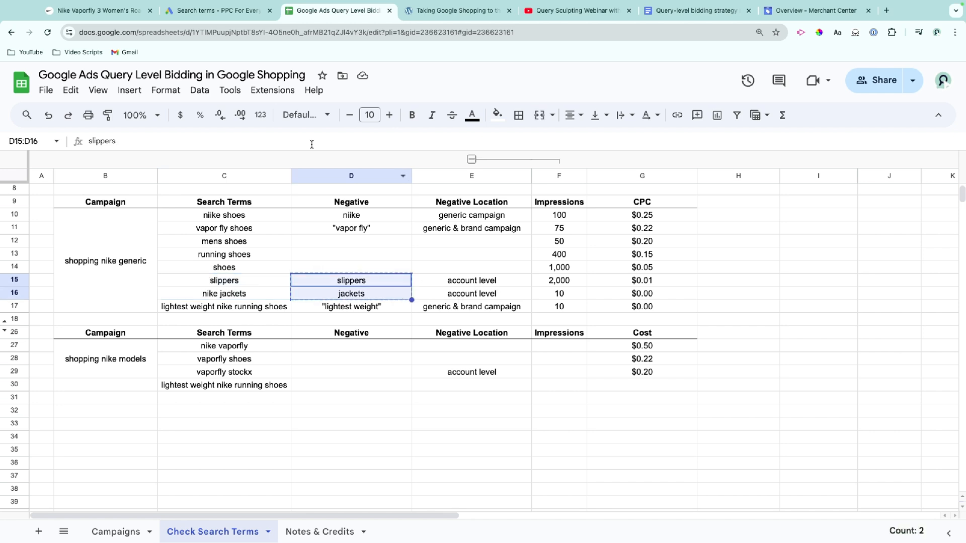
# Step: Switch to Google Ads and open the negative search keywords of the shopping nike generic campaign
pyautogui.click(231, 10)
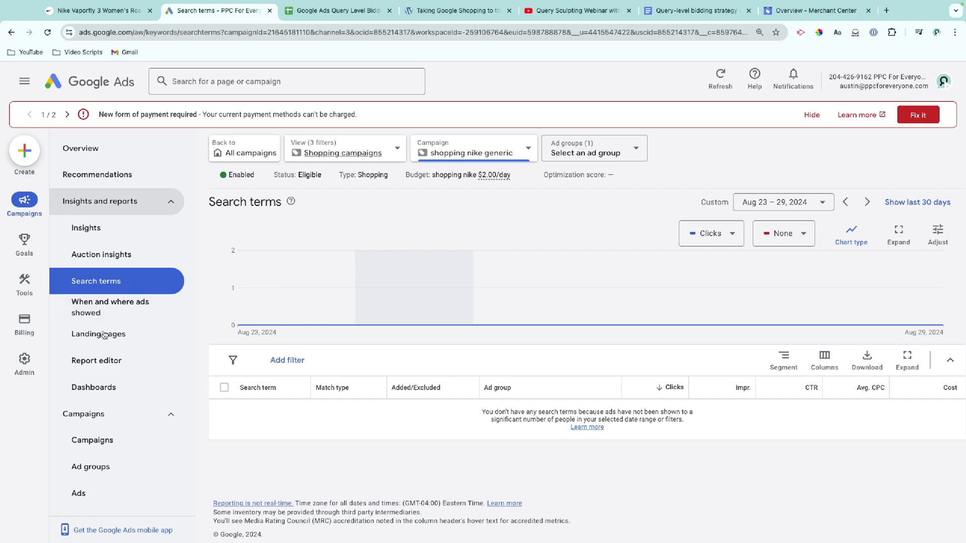
pyautogui.scroll(-1, 272, 456)
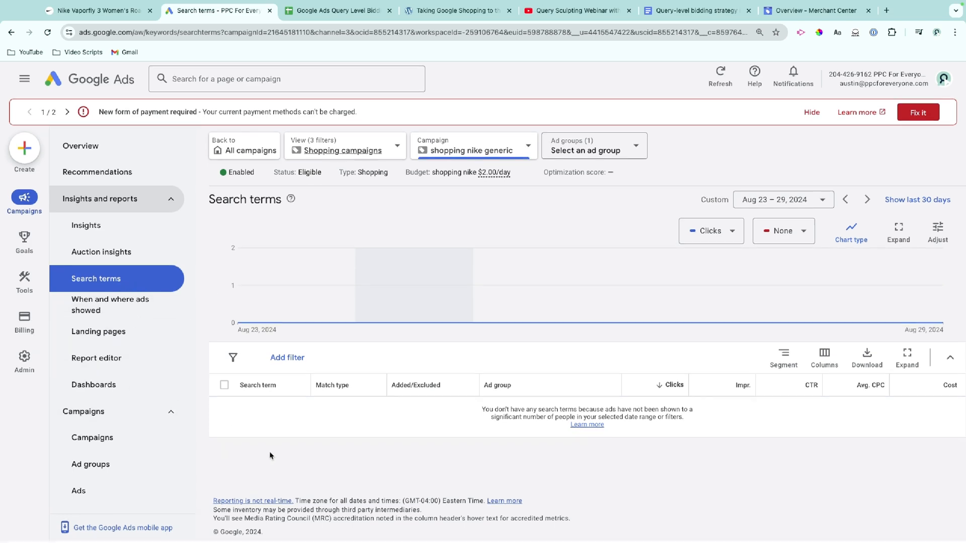
pyautogui.scroll(-2, 108, 312)
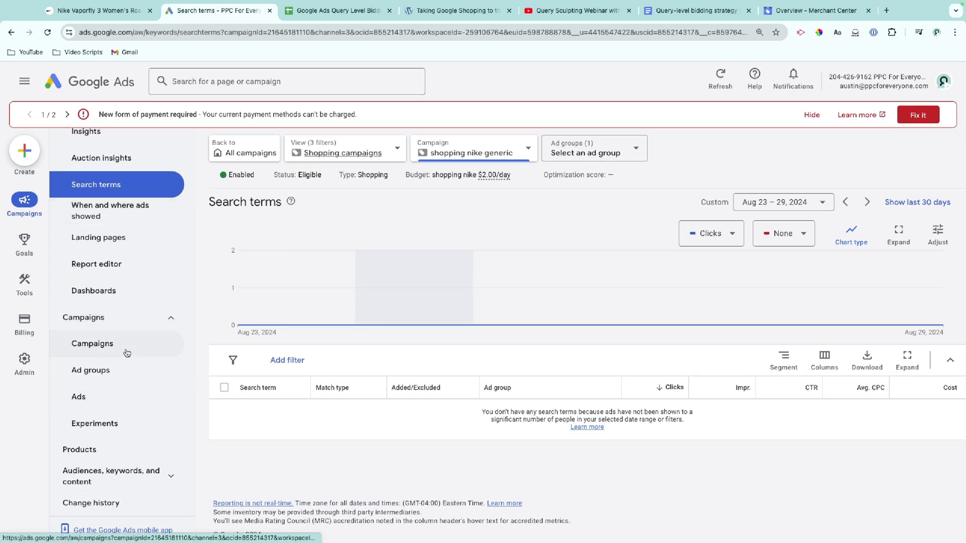
pyautogui.click(171, 476)
pyautogui.click(104, 503)
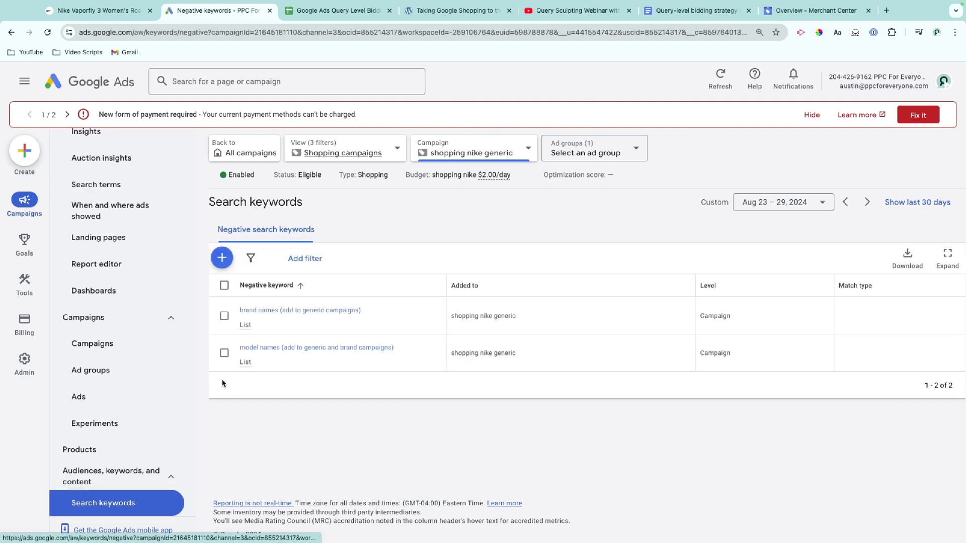
# Step: Add the copied negatives slippers and jackets to the shopping nike generic campaign, saving them to a new list named Account
pyautogui.click(222, 258)
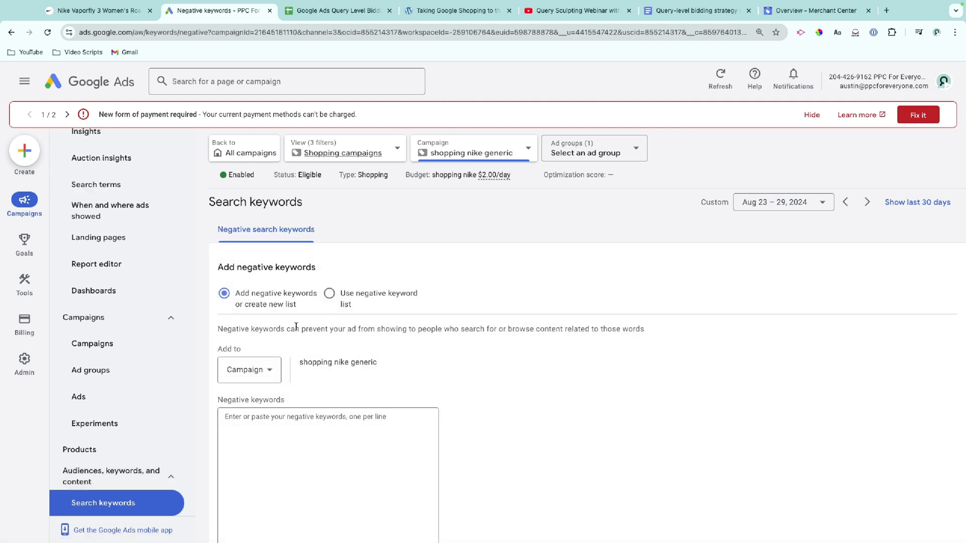
pyautogui.scroll(-5, 296, 327)
pyautogui.click(228, 338)
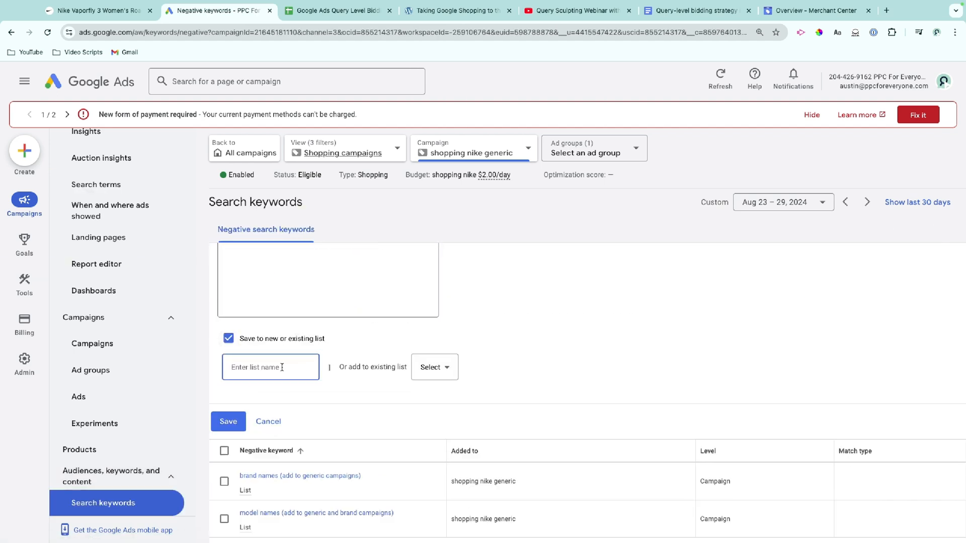
pyautogui.write('Account')
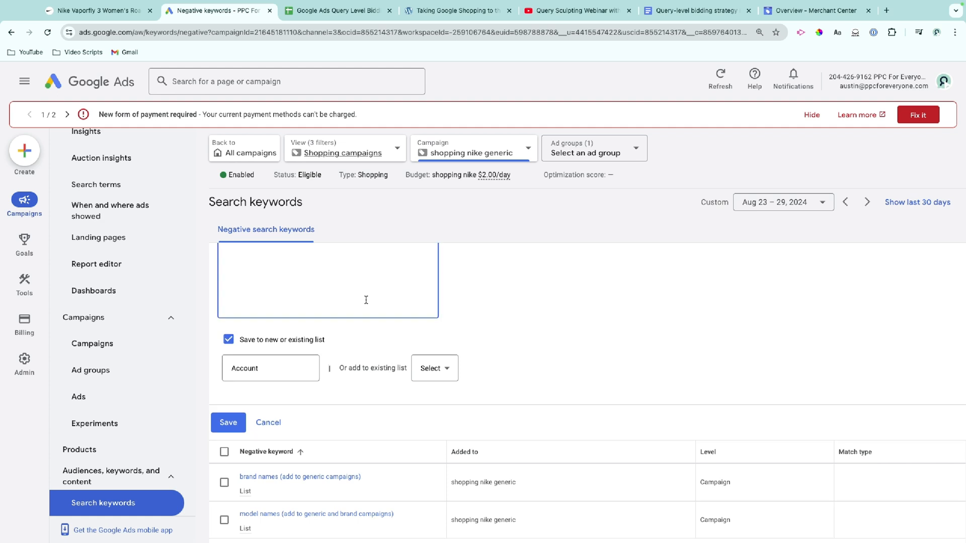
pyautogui.scroll(3, 364, 299)
pyautogui.click(299, 324)
pyautogui.hotkey('ctrl', 'v')
pyautogui.scroll(3, 301, 324)
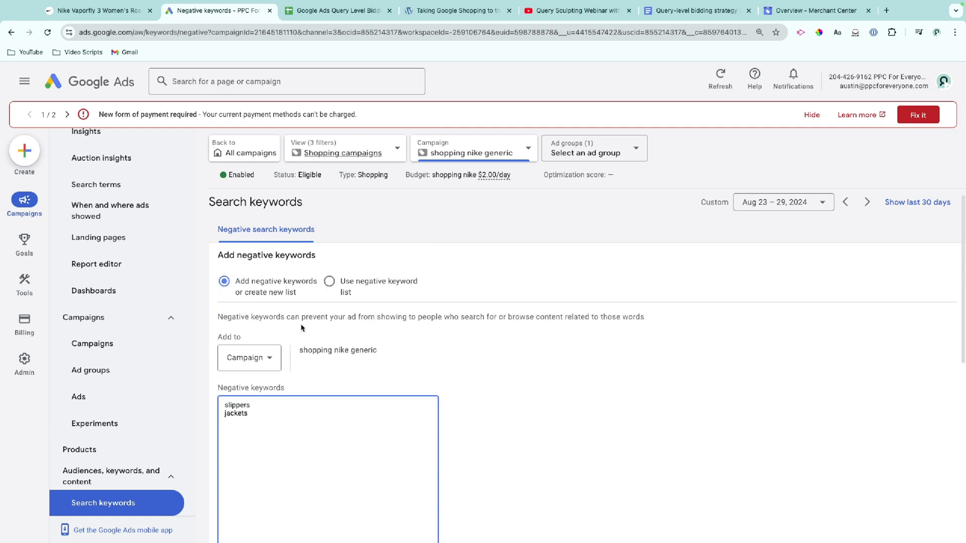
pyautogui.scroll(-5, 305, 314)
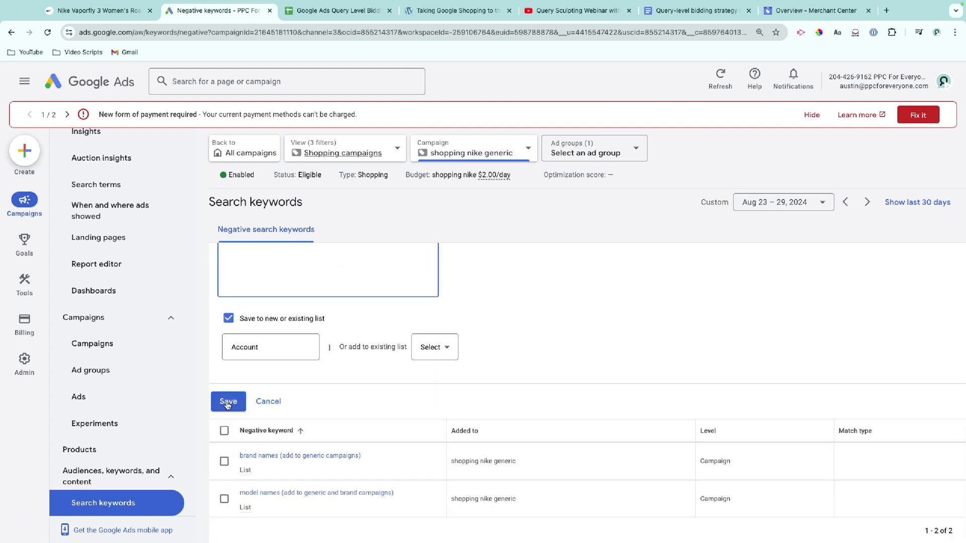
pyautogui.click(227, 398)
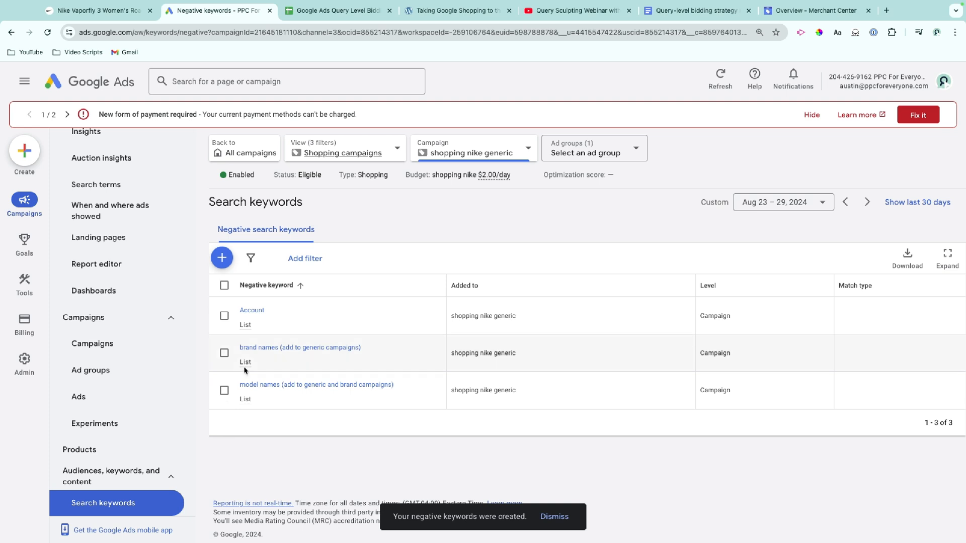
# Step: Open the Account negative keyword list and apply it to the shopping nike models campaign as well
pyautogui.click(246, 310)
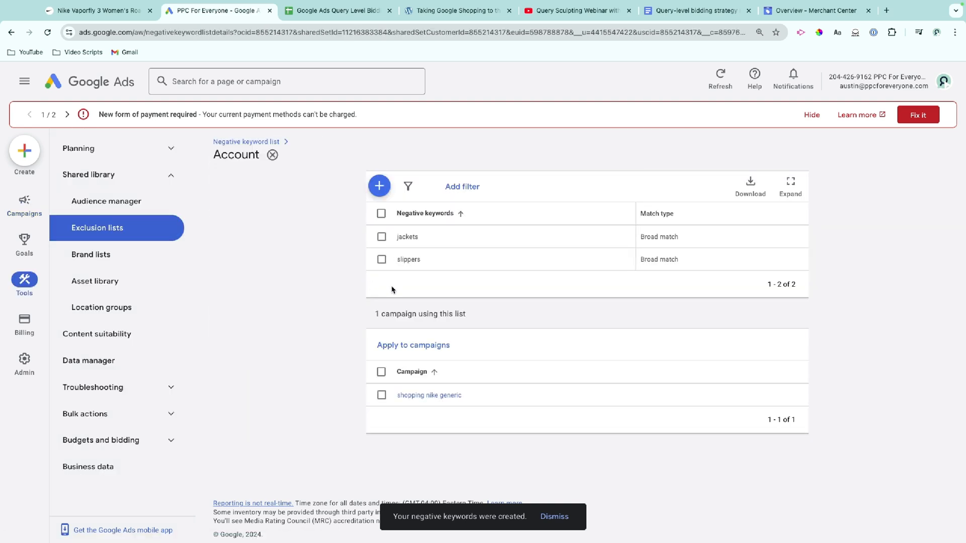
pyautogui.click(433, 346)
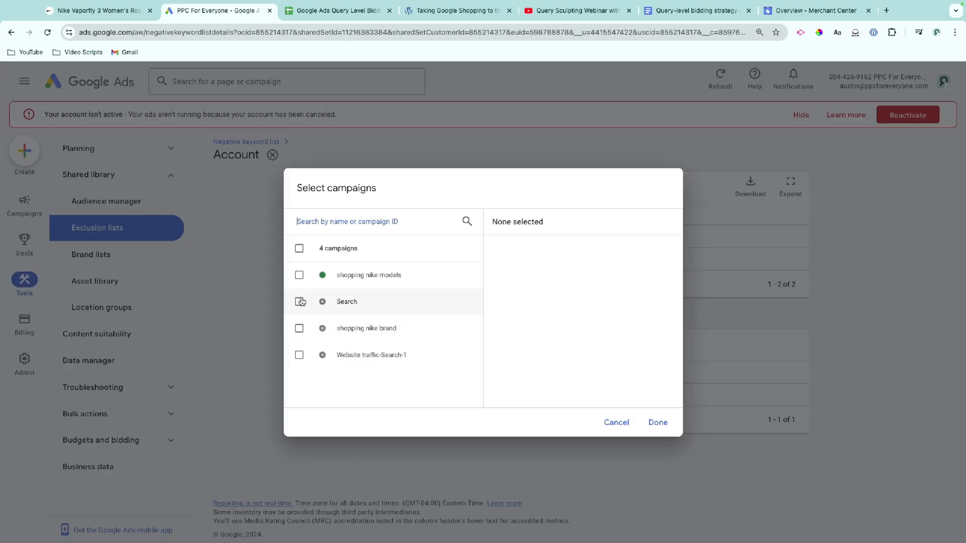
pyautogui.click(299, 275)
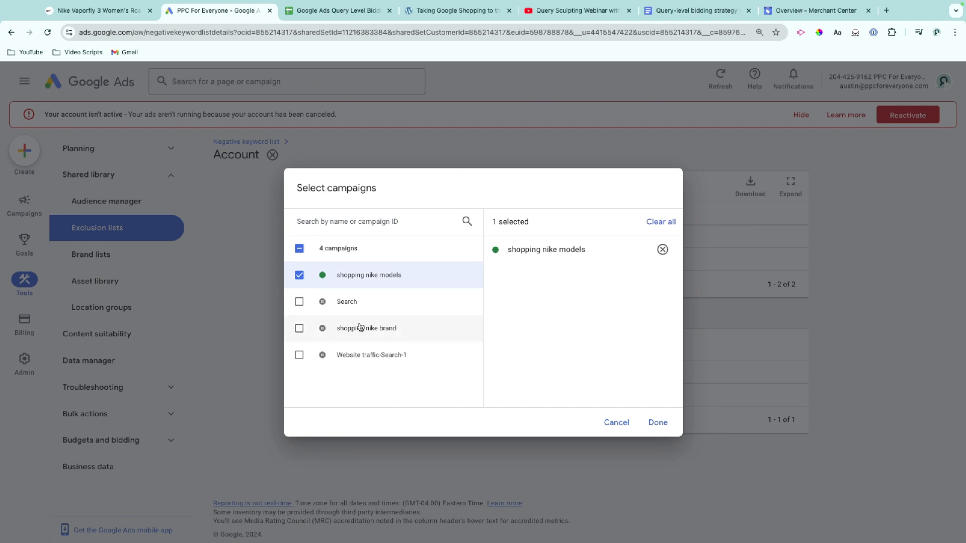
pyautogui.click(650, 423)
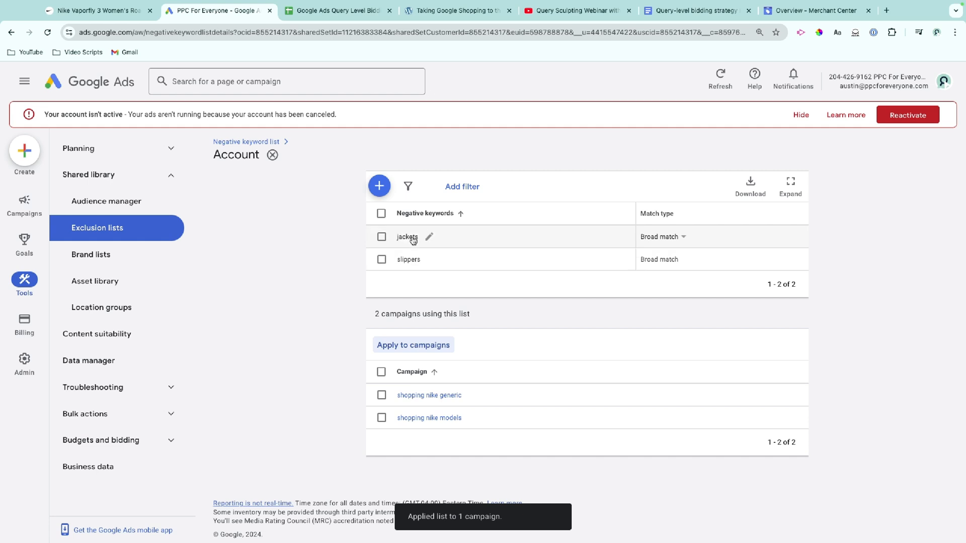
# Step: Switch to the Google Sheets search terms sheet, copy the negative niike, and check its negative location
pyautogui.click(328, 14)
pyautogui.moveTo(380, 219); pyautogui.dragTo(369, 216)
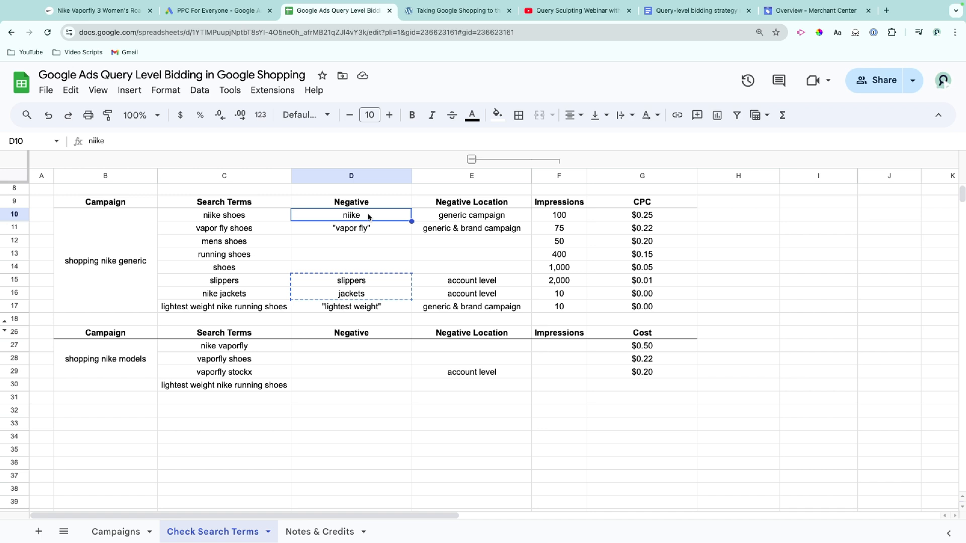
pyautogui.hotkey('ctrl', 'c')
pyautogui.click(483, 219)
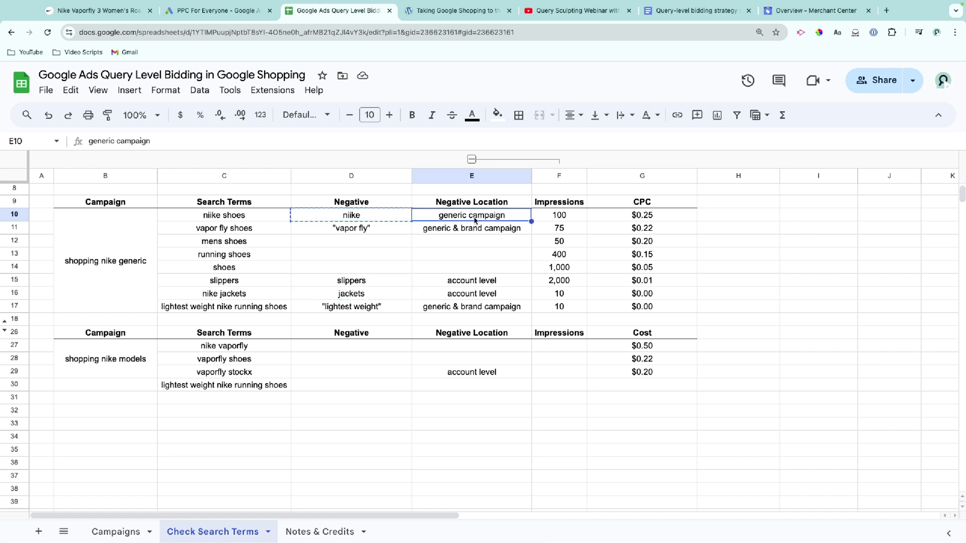
# Step: Switch to Google Ads and enter niike as a negative keyword in the brand names (add to generic campaigns) list
pyautogui.click(257, 15)
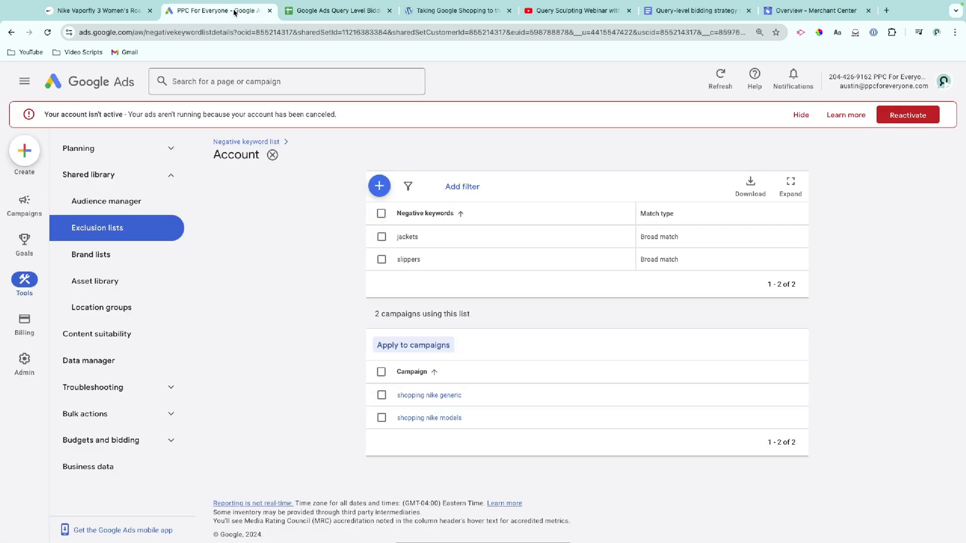
pyautogui.click(244, 144)
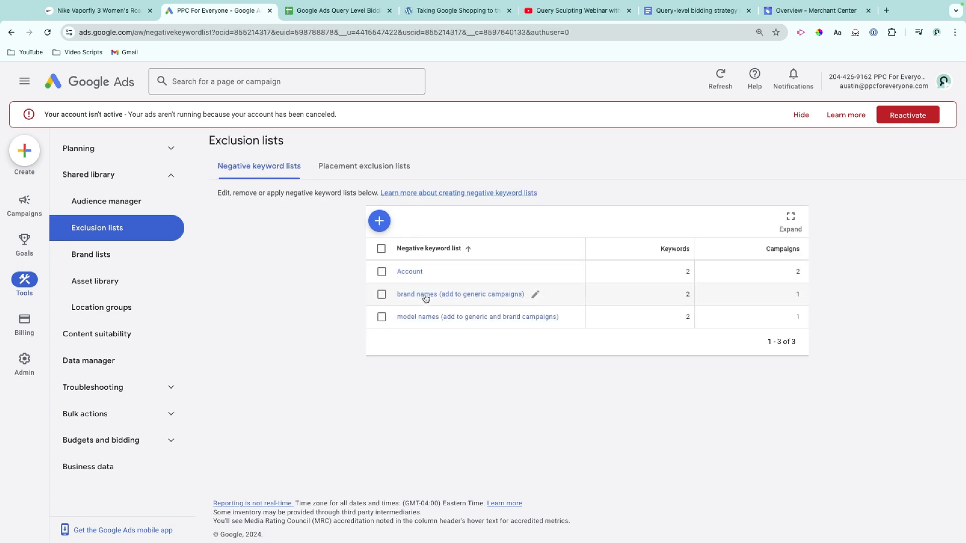
pyautogui.click(441, 297)
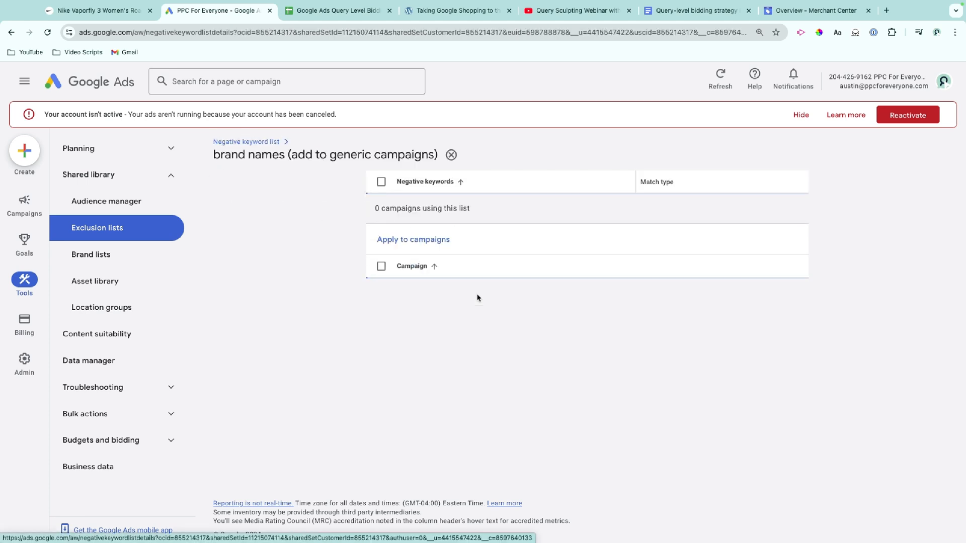
pyautogui.click(381, 185)
pyautogui.click(429, 254)
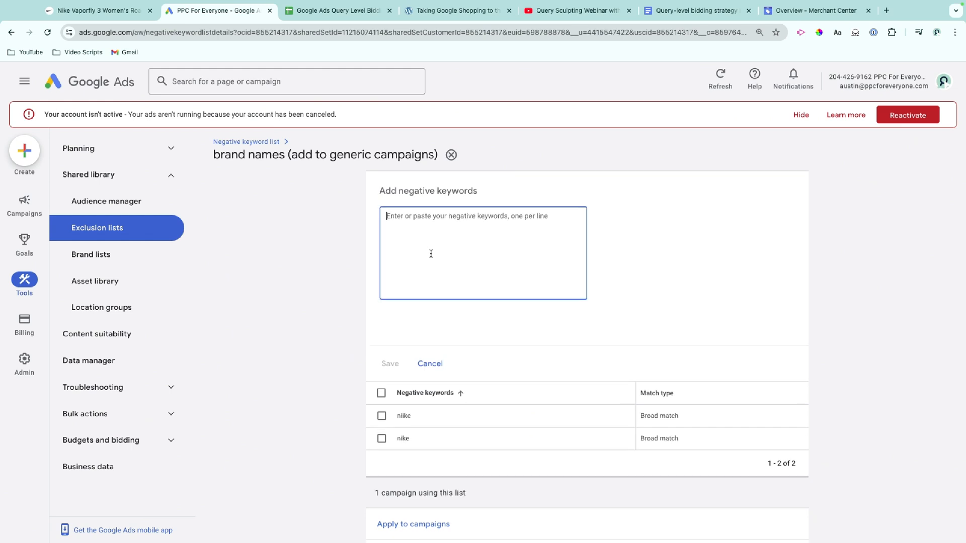
pyautogui.write('niike')
pyautogui.moveTo(403, 223); pyautogui.dragTo(383, 219)
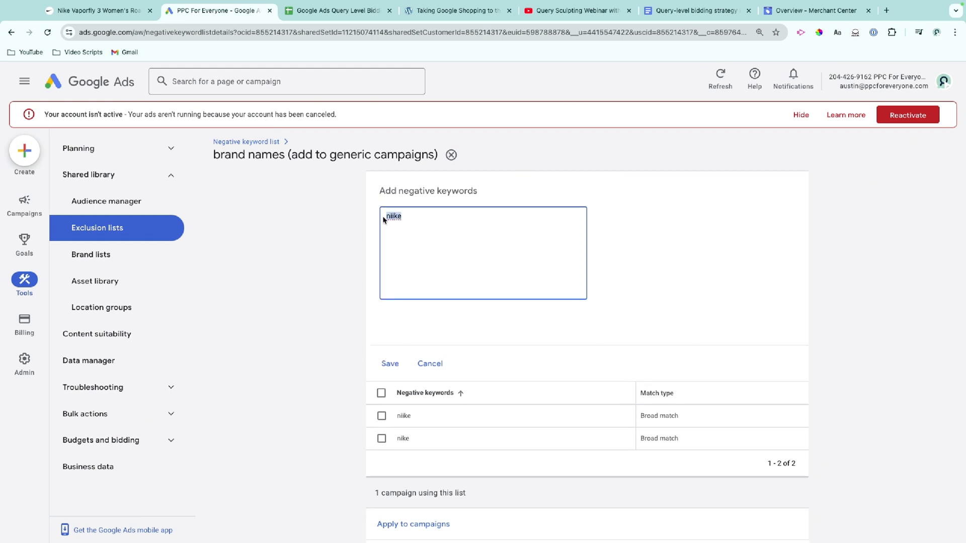
pyautogui.moveTo(225, 155); pyautogui.dragTo(272, 155)
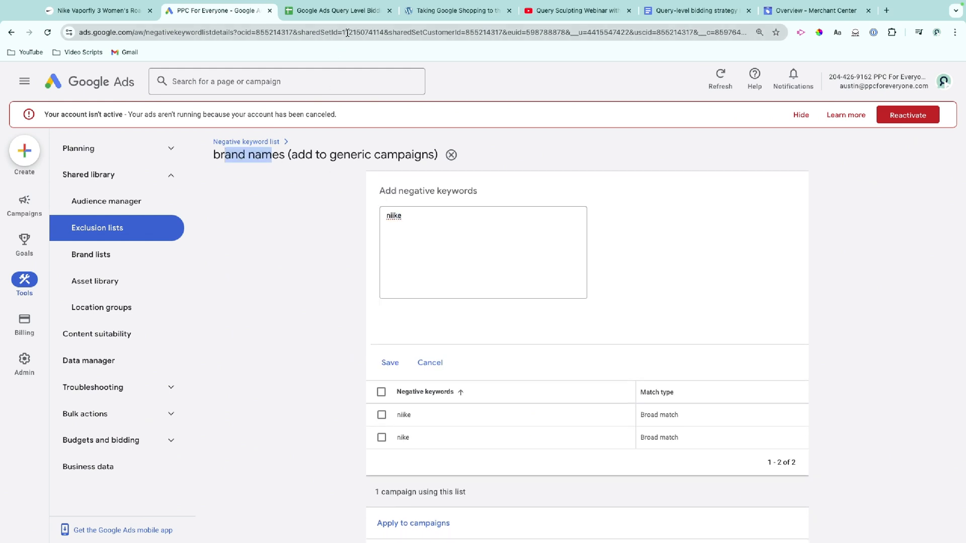
# Step: Copy the "vapor fly" negative from the search terms sheet, and save the niike entry in the Google Ads brand names list
pyautogui.click(323, 11)
pyautogui.click(370, 231)
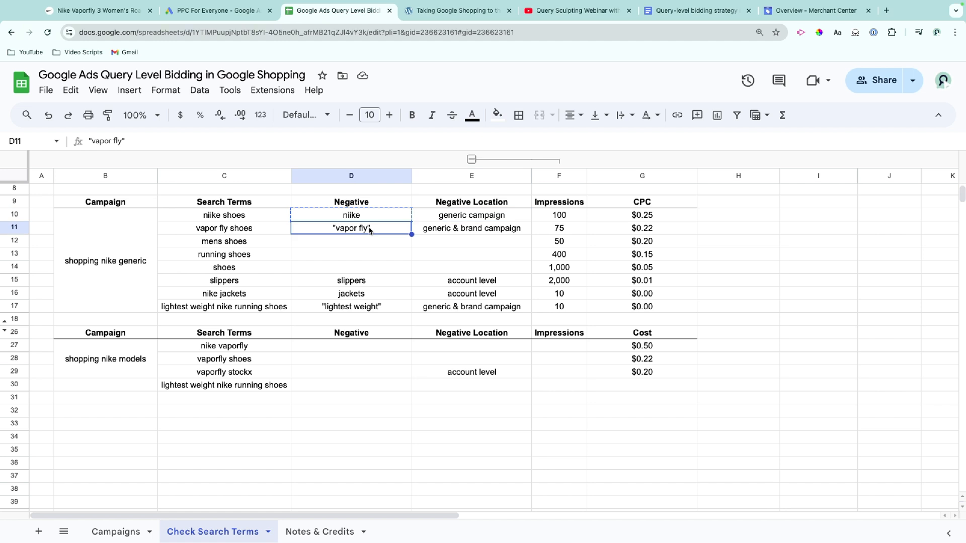
pyautogui.click(236, 22)
pyautogui.click(391, 360)
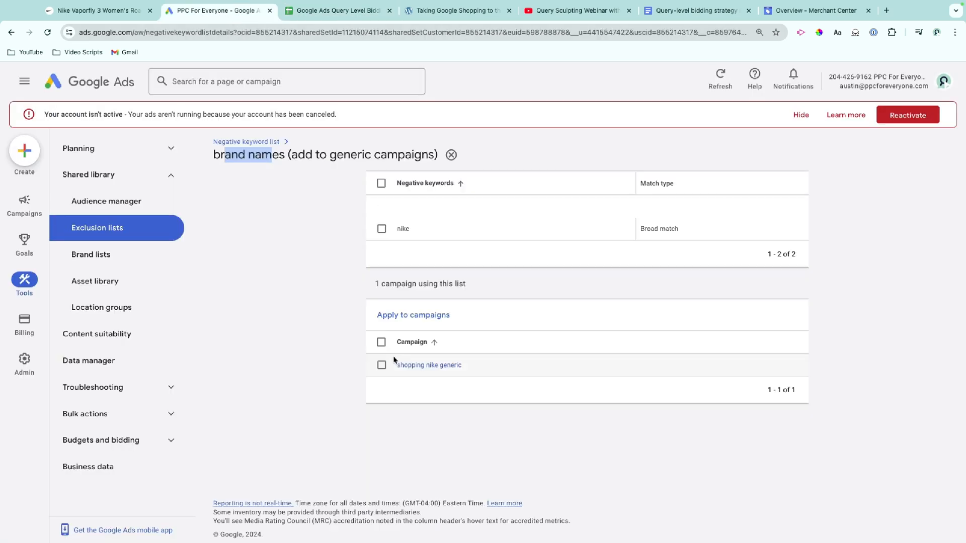
# Step: Add the phrase-match negative "vapor fly" to the model names (add to generic and brand campaigns) list and save it
pyautogui.click(258, 141)
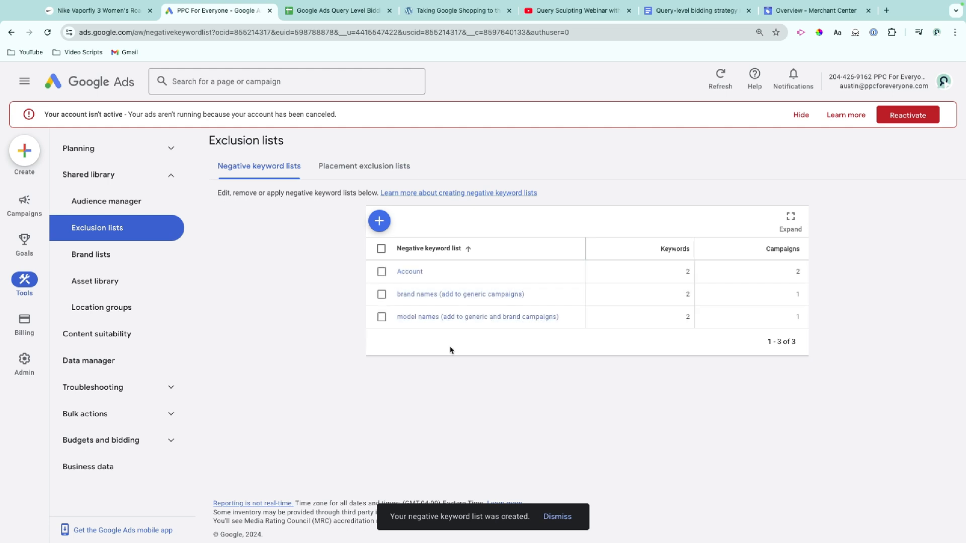
pyautogui.click(419, 317)
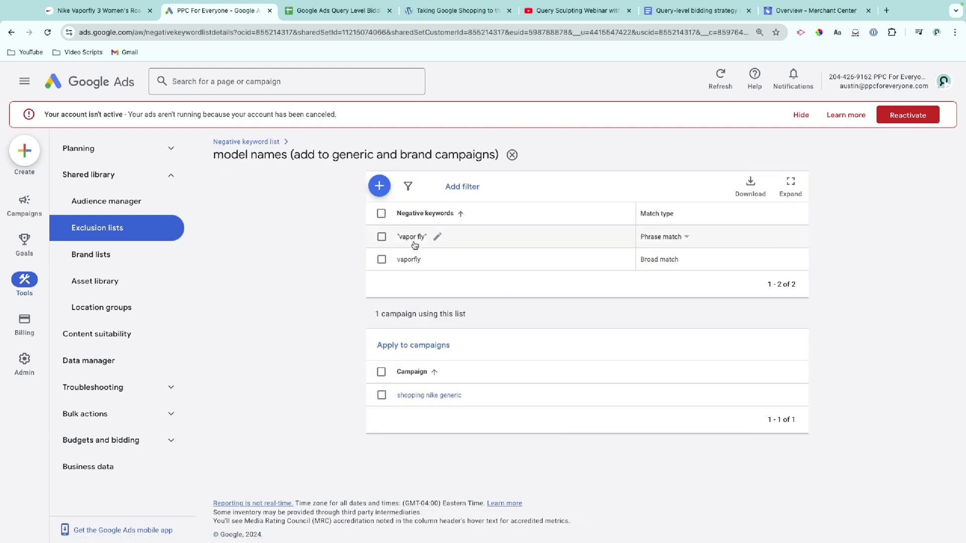
pyautogui.click(379, 186)
pyautogui.click(439, 269)
pyautogui.hotkey('ctrl', 'v')
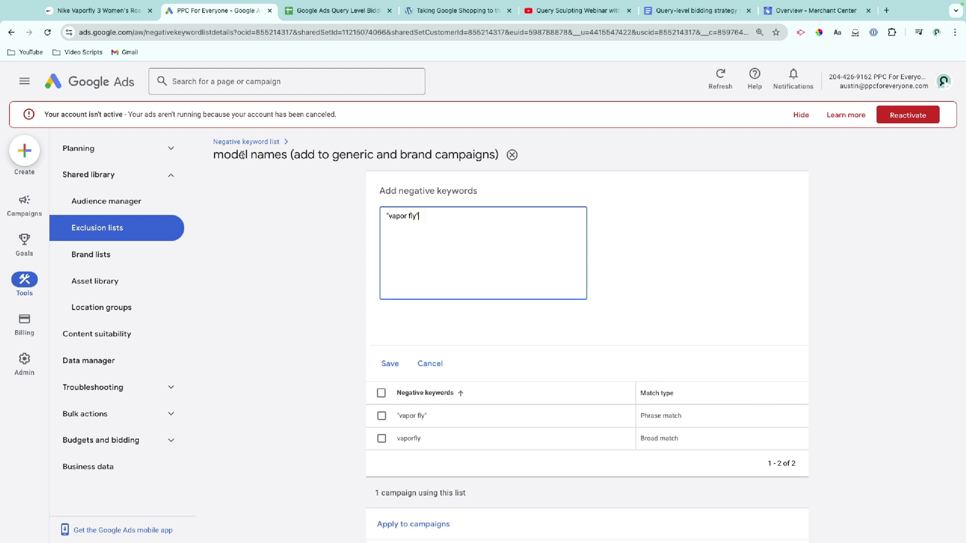
pyautogui.moveTo(215, 154); pyautogui.dragTo(249, 156)
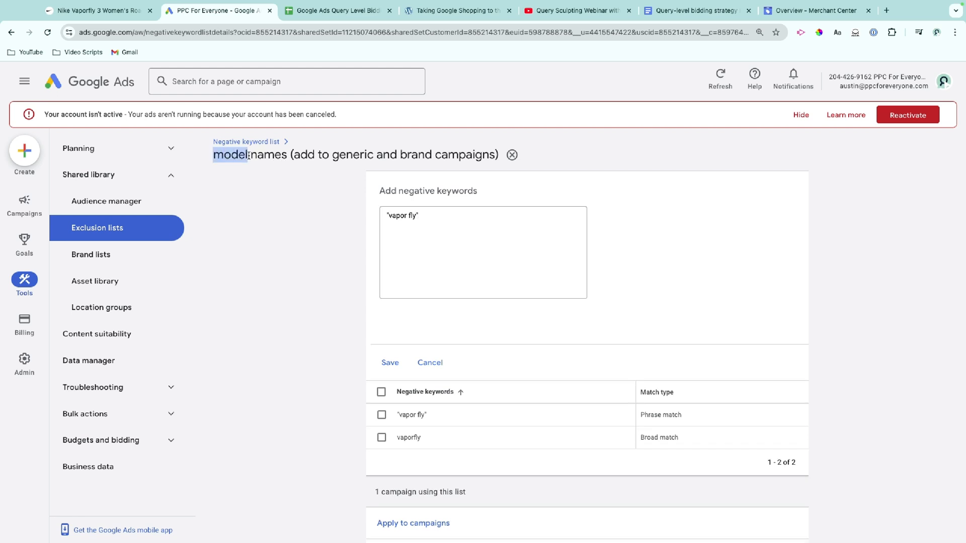
pyautogui.click(390, 363)
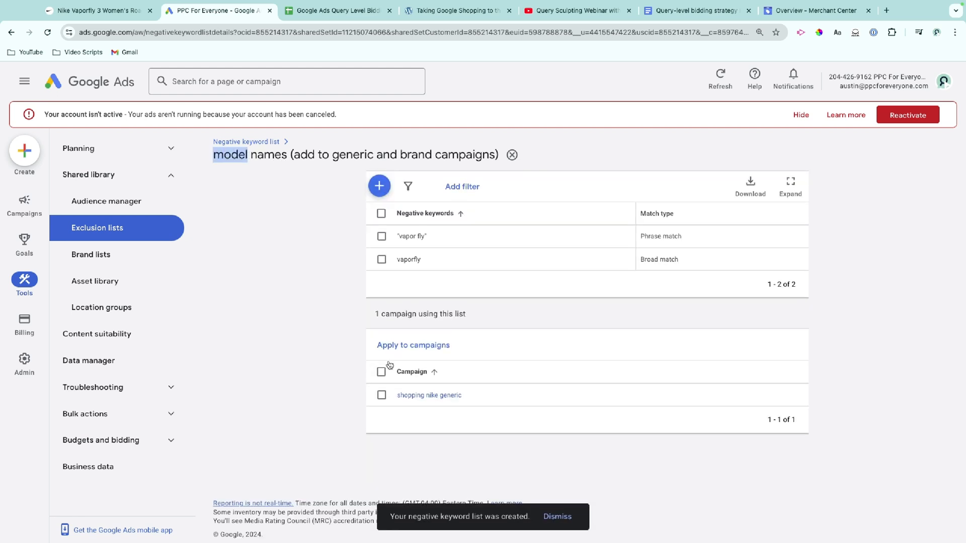
# Step: Switch to the Google Sheets search terms sheet and copy the "lightest weight" negative from the shopping nike generic table
pyautogui.click(335, 10)
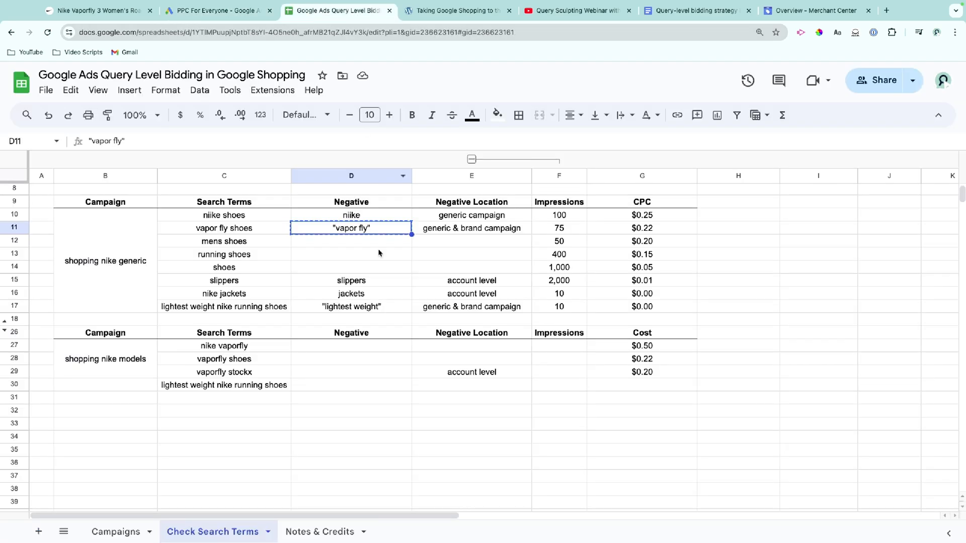
pyautogui.click(350, 303)
pyautogui.hotkey('ctrl', 'c')
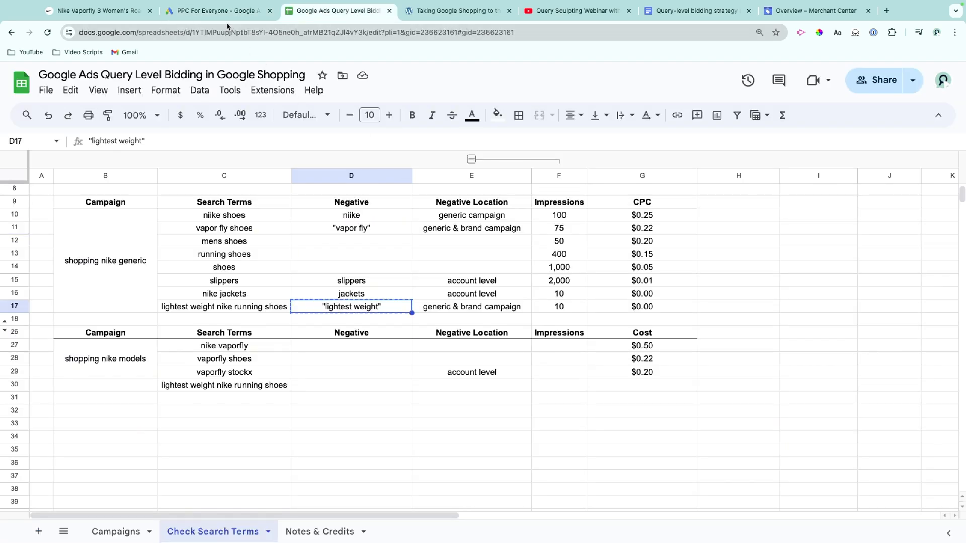
# Step: Switch to Google Ads and add the phrase-match negative "lightest weight" to the model names list, saving it
pyautogui.click(216, 12)
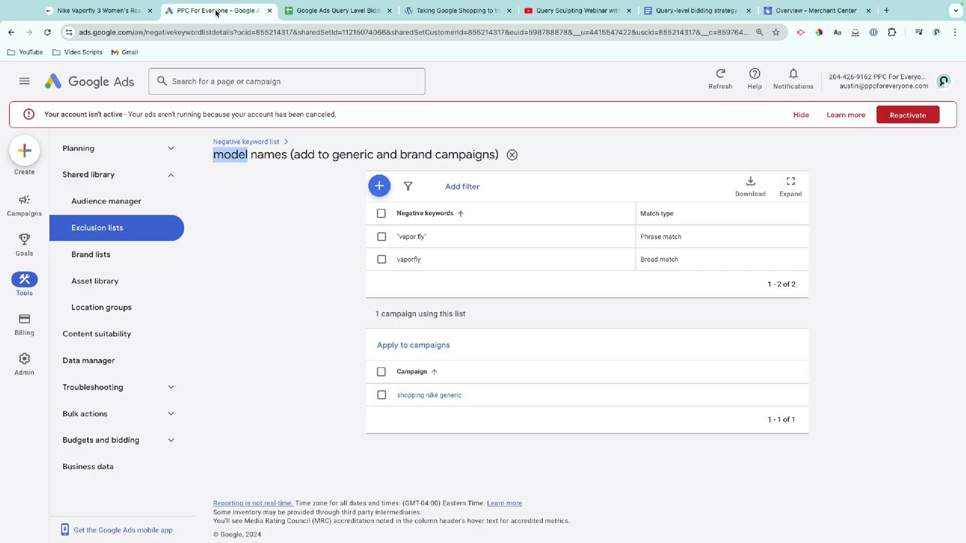
pyautogui.click(379, 186)
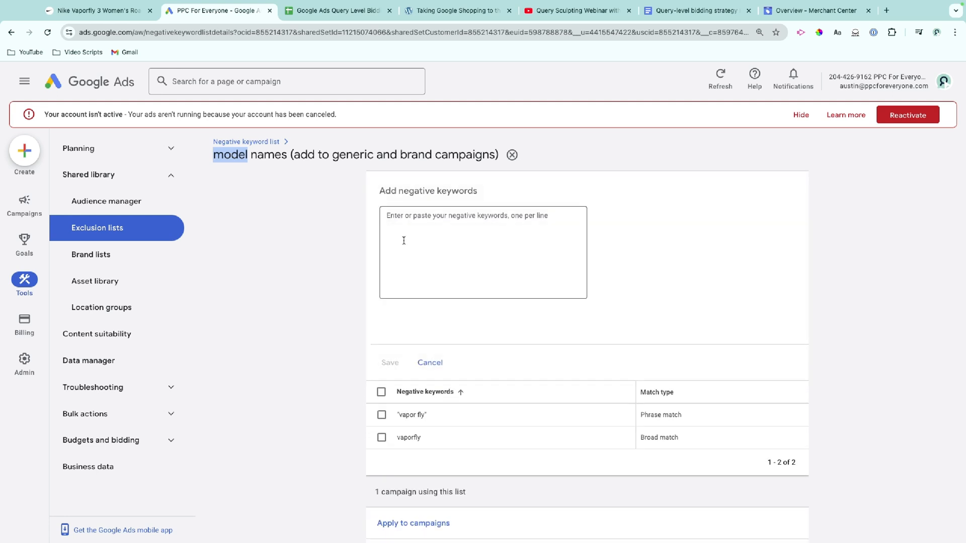
pyautogui.hotkey('ctrl', 'v')
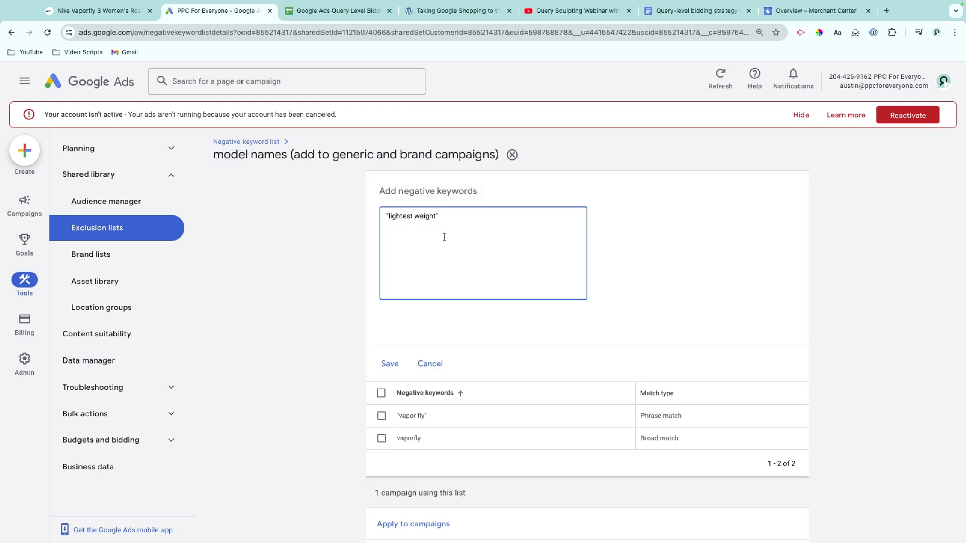
pyautogui.moveTo(453, 223); pyautogui.dragTo(377, 211)
pyautogui.scroll(-2, 431, 233)
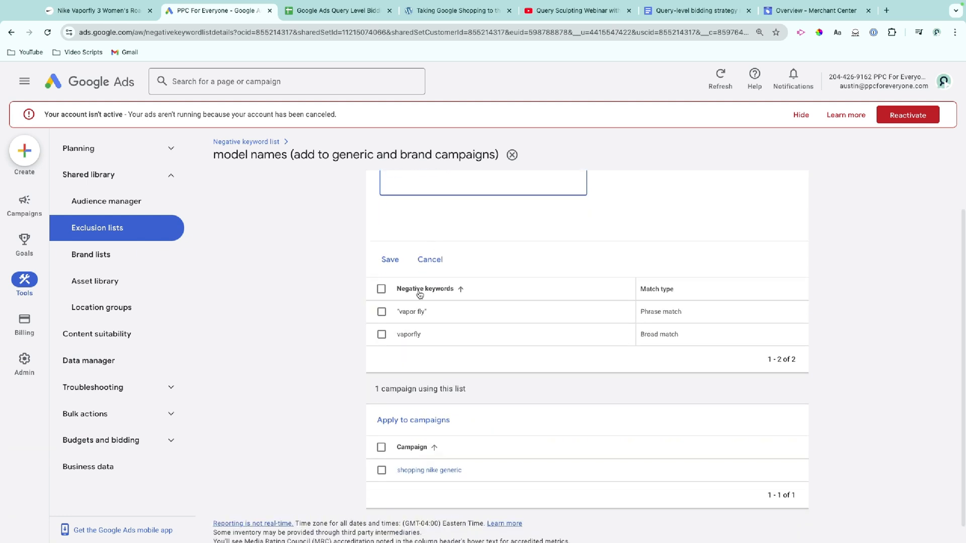
pyautogui.scroll(2, 451, 478)
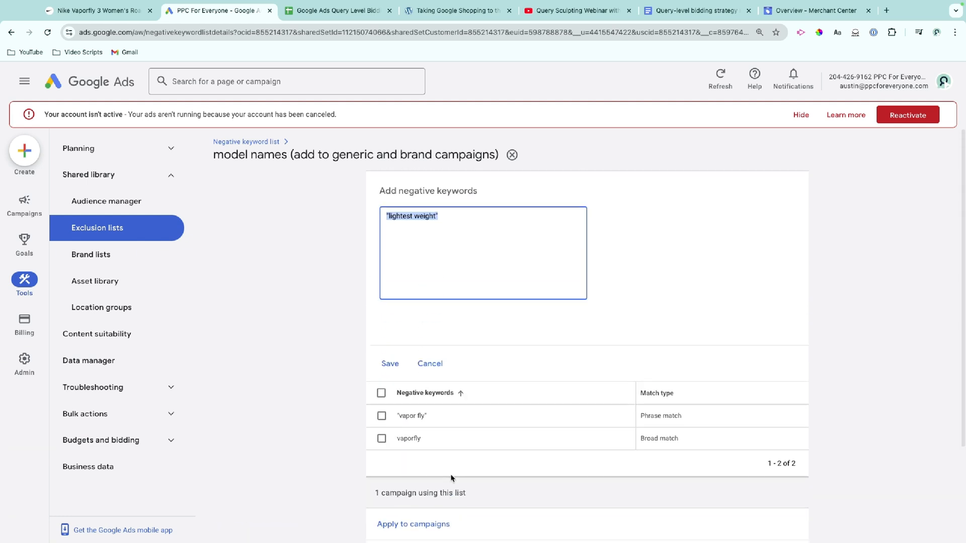
pyautogui.click(389, 364)
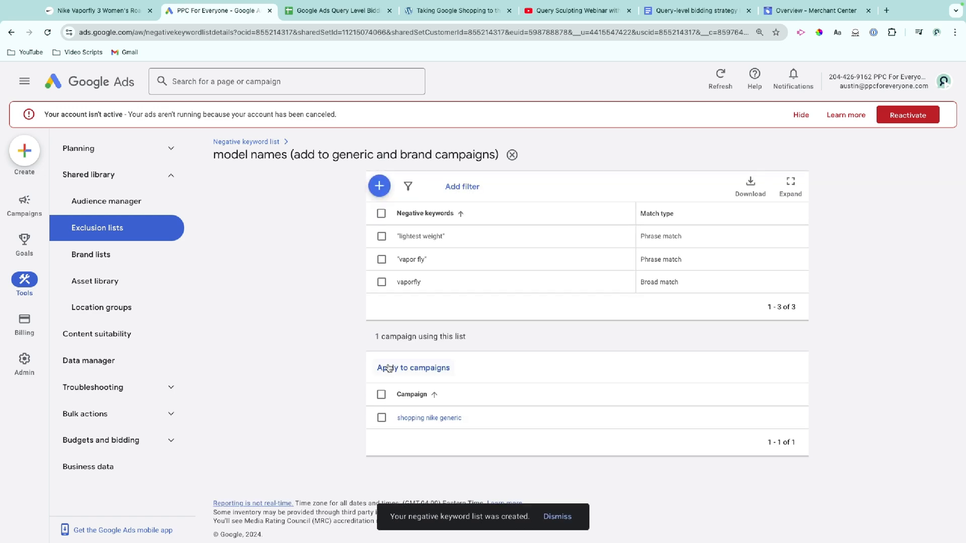
# Step: Return to the Google Sheets search terms sheet at the nike vaporfly row's negative cell and clear the copy selection
pyautogui.click(332, 10)
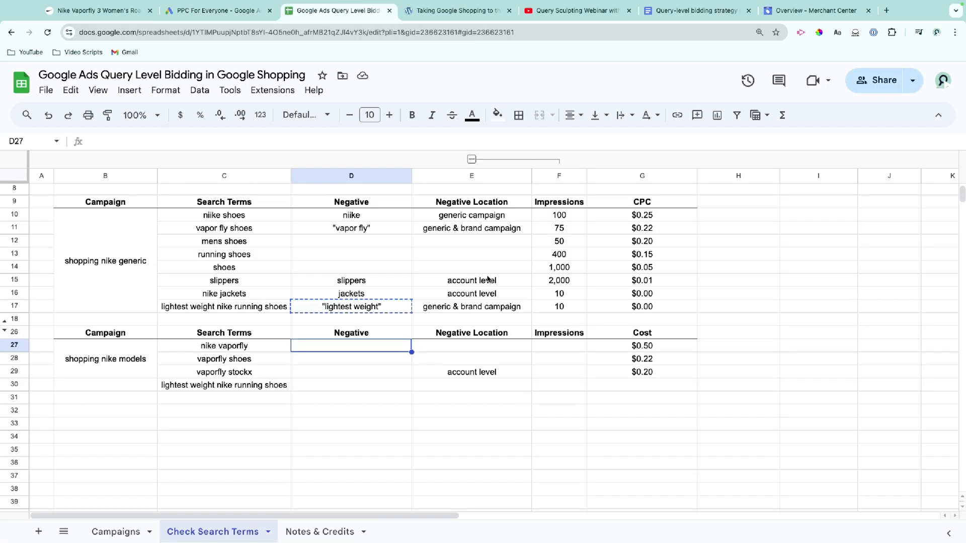
pyautogui.press('Escape')
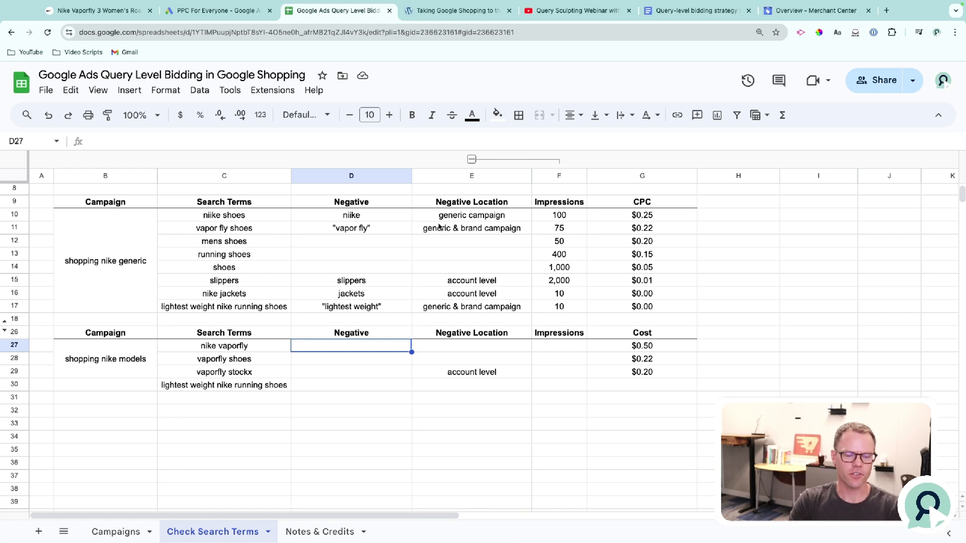
# Step: Switch to Google Ads and open the search terms report for the shopping nike models campaign
pyautogui.scroll(-1, 216, 373)
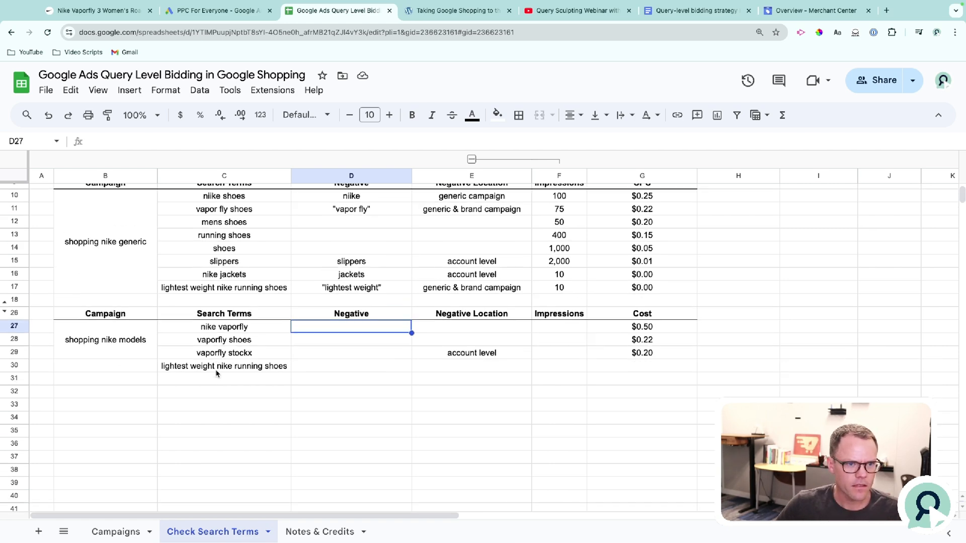
pyautogui.scroll(-5, 216, 373)
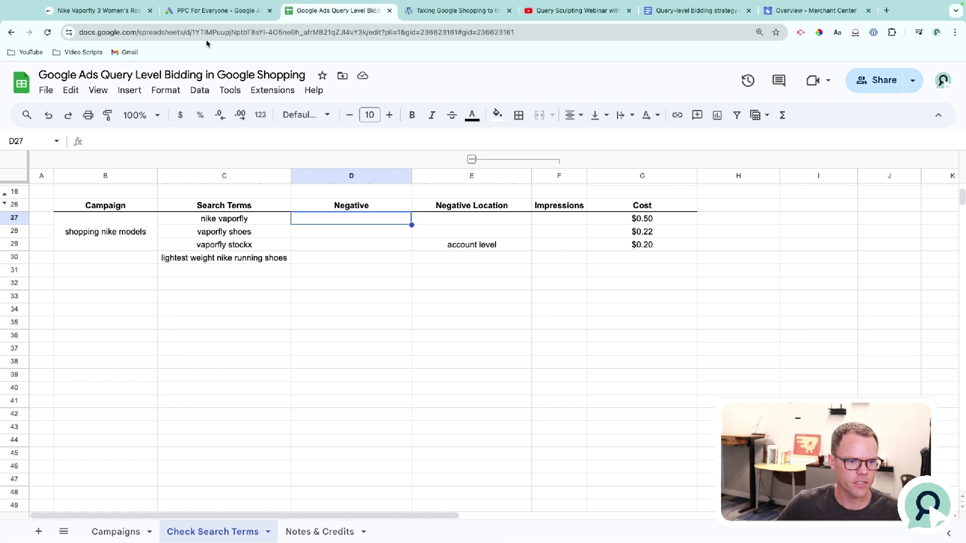
pyautogui.click(204, 11)
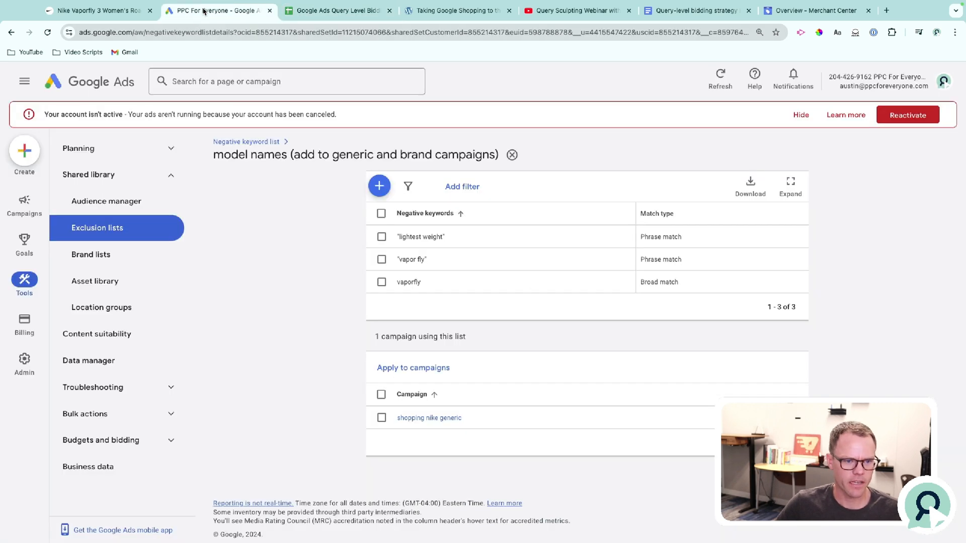
pyautogui.moveTo(19, 220)
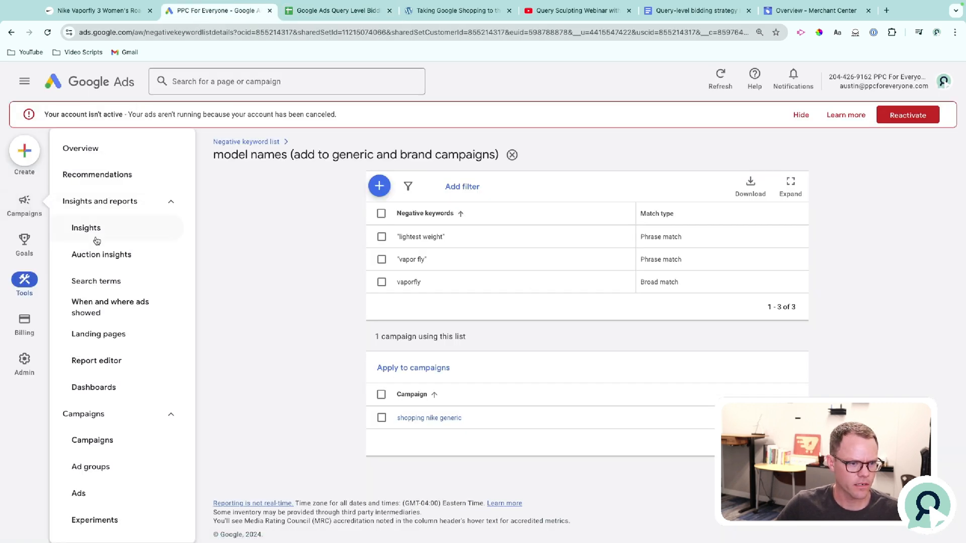
pyautogui.click(101, 445)
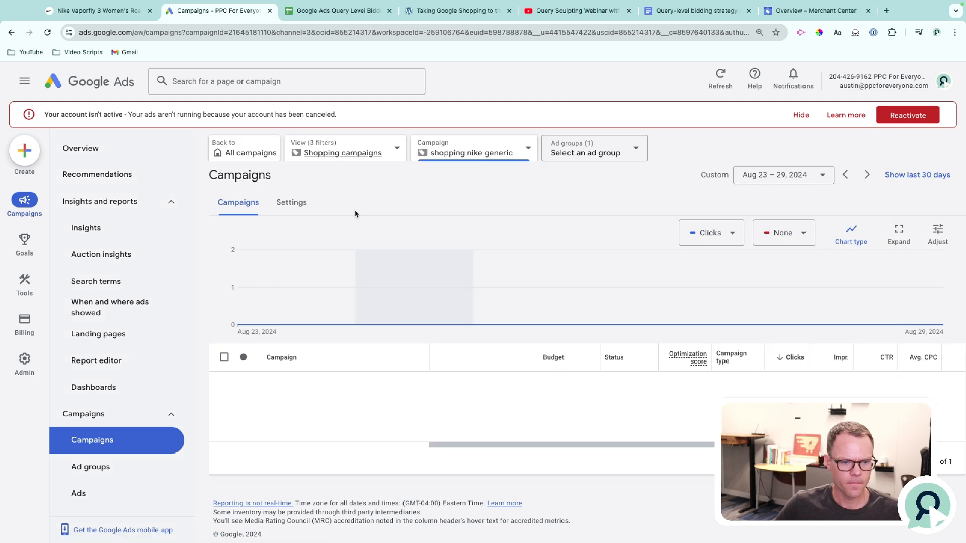
pyautogui.click(471, 153)
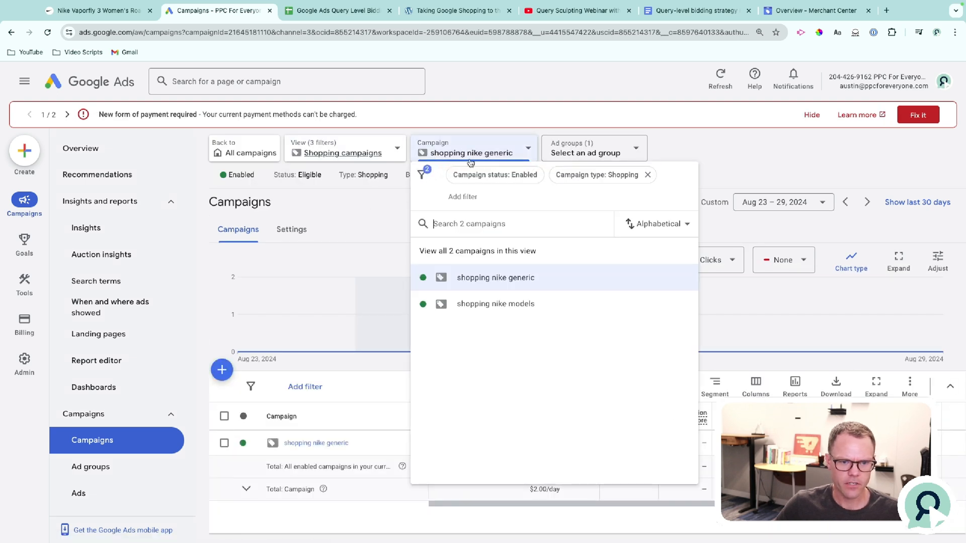
pyautogui.click(528, 304)
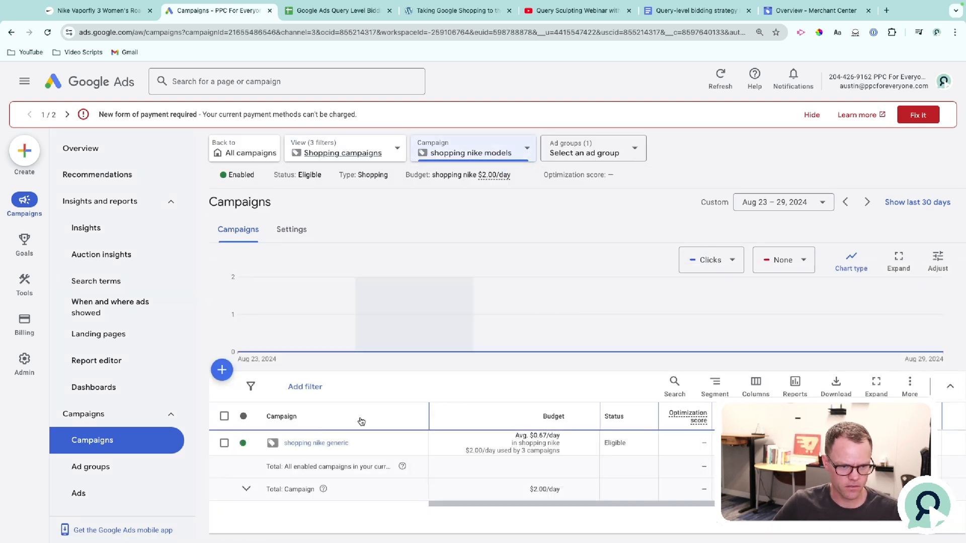
pyautogui.click(319, 443)
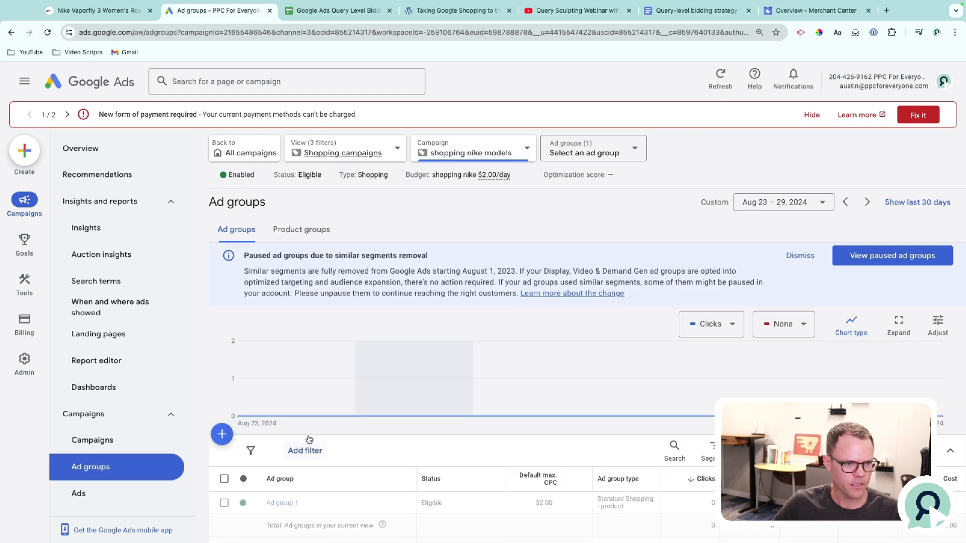
pyautogui.click(113, 285)
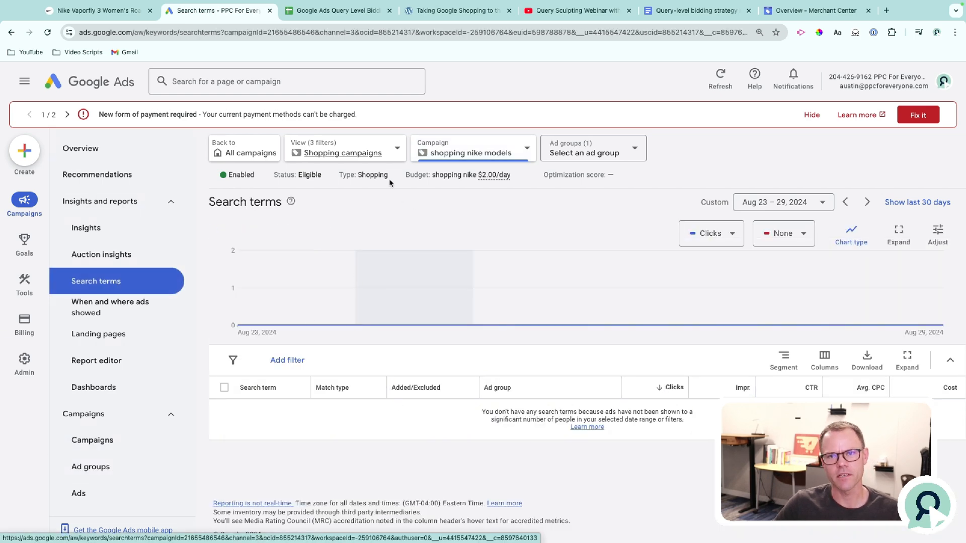
# Step: Switch to the Google Sheets search terms sheet, review the shopping nike models terms and copy "stockx" from the vaporfly stockx row
pyautogui.click(324, 12)
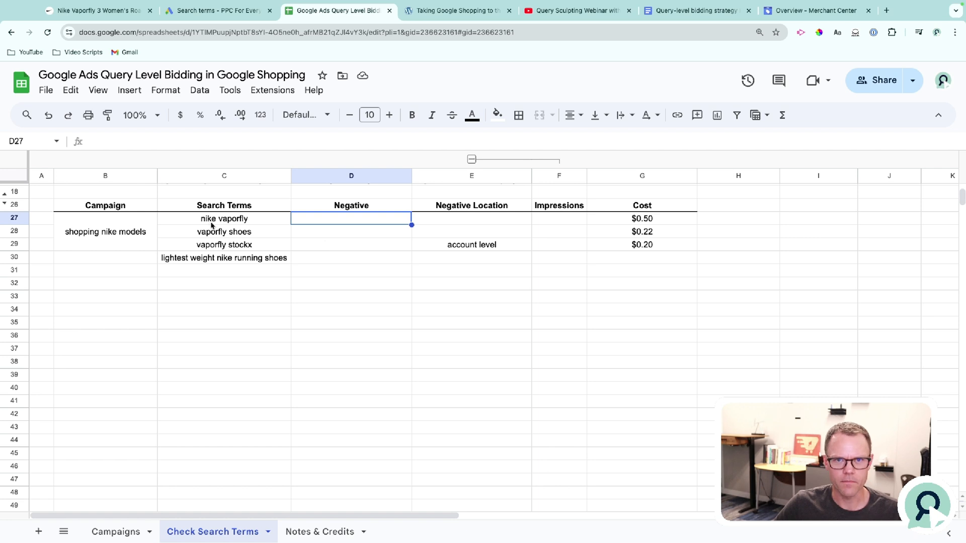
pyautogui.click(229, 222)
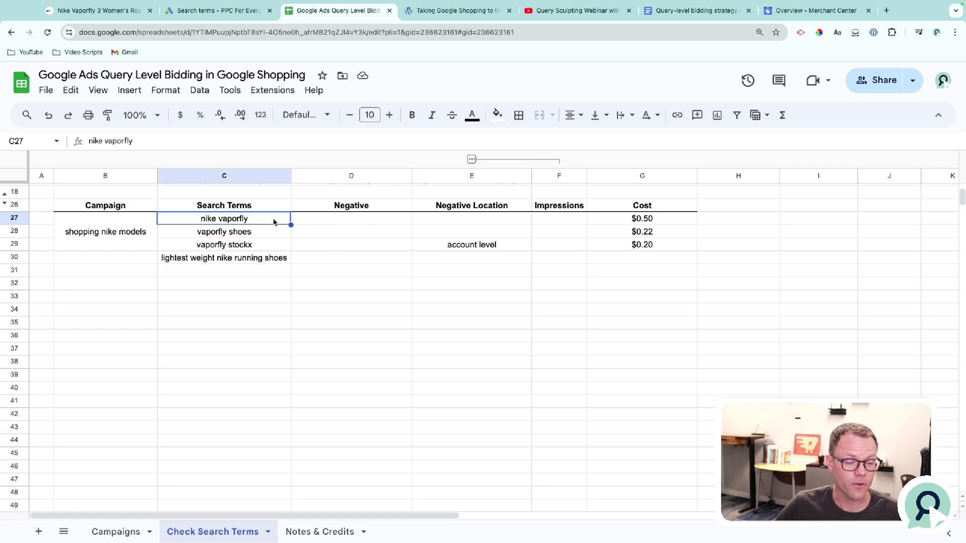
pyautogui.click(255, 235)
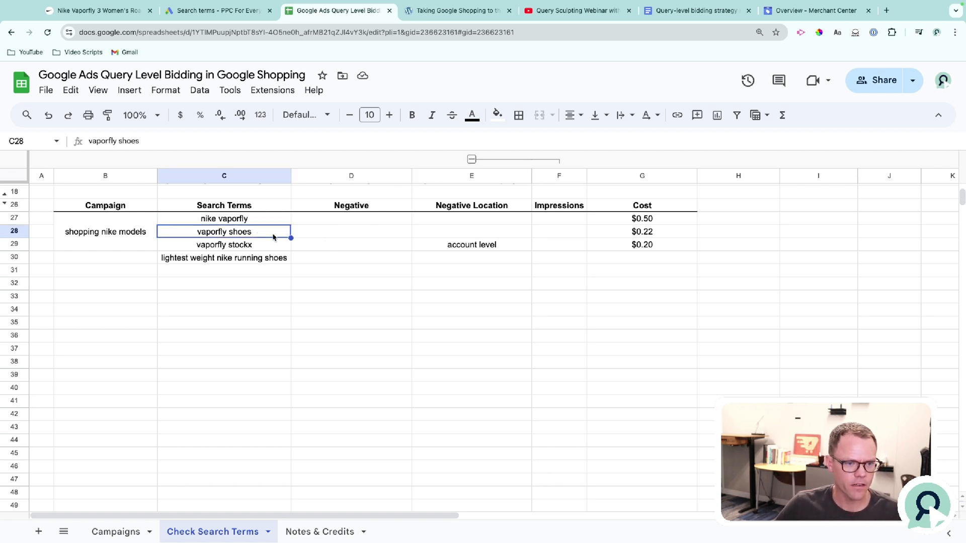
pyautogui.click(261, 249)
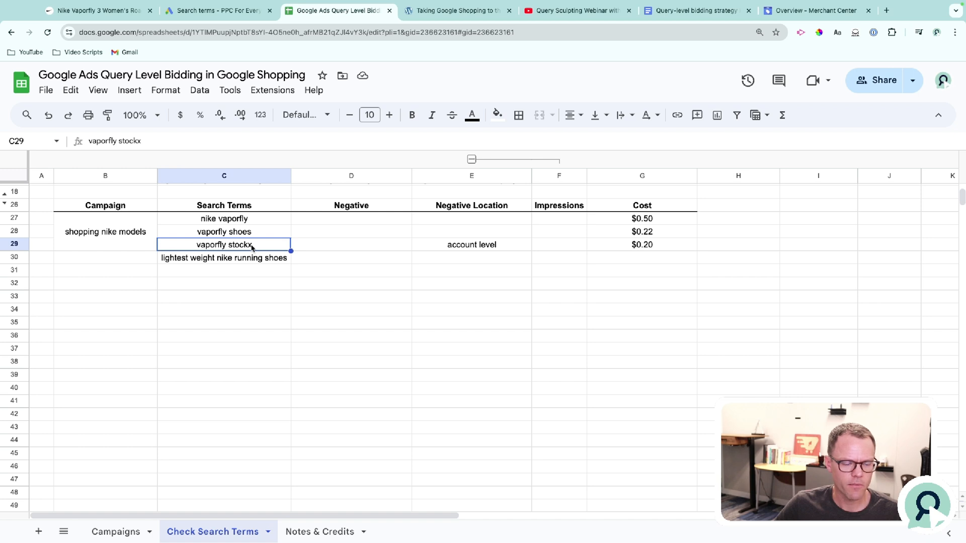
pyautogui.click(235, 262)
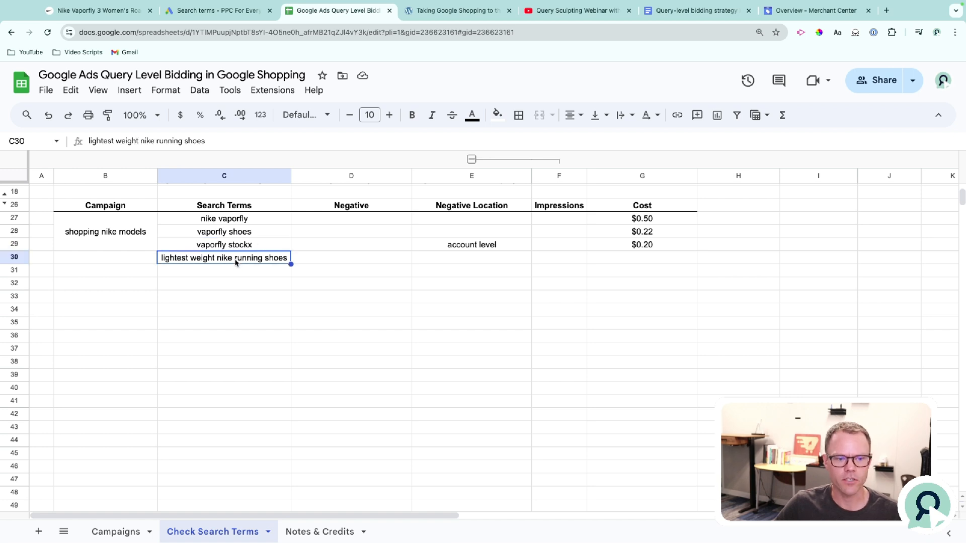
pyautogui.click(260, 249)
pyautogui.doubleClick(241, 245)
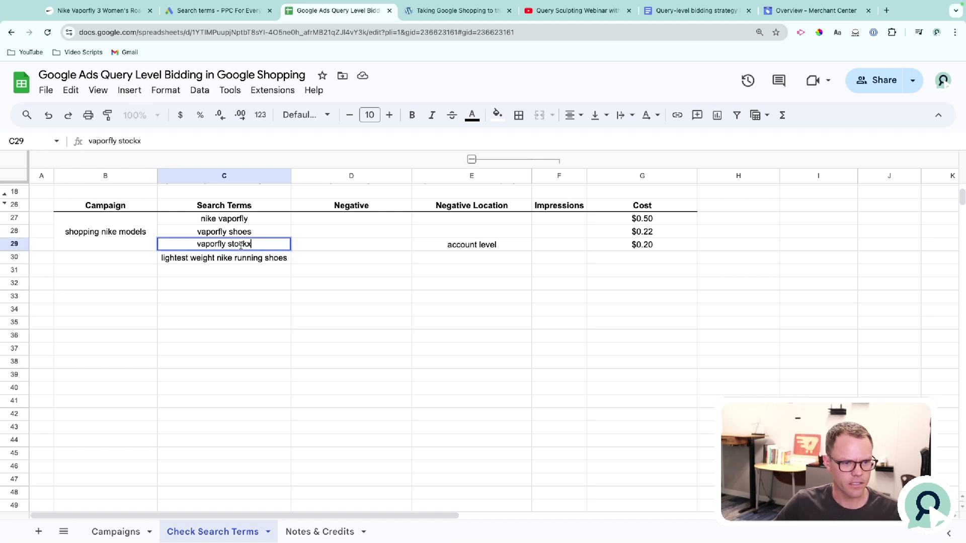
pyautogui.moveTo(228, 243); pyautogui.dragTo(189, 243)
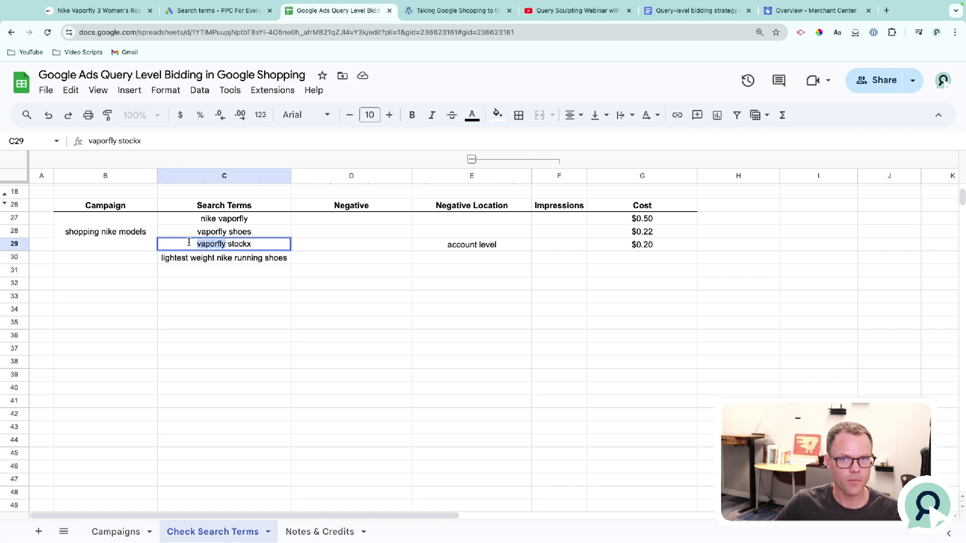
pyautogui.doubleClick(244, 245)
pyautogui.hotkey('ctrl', 'c')
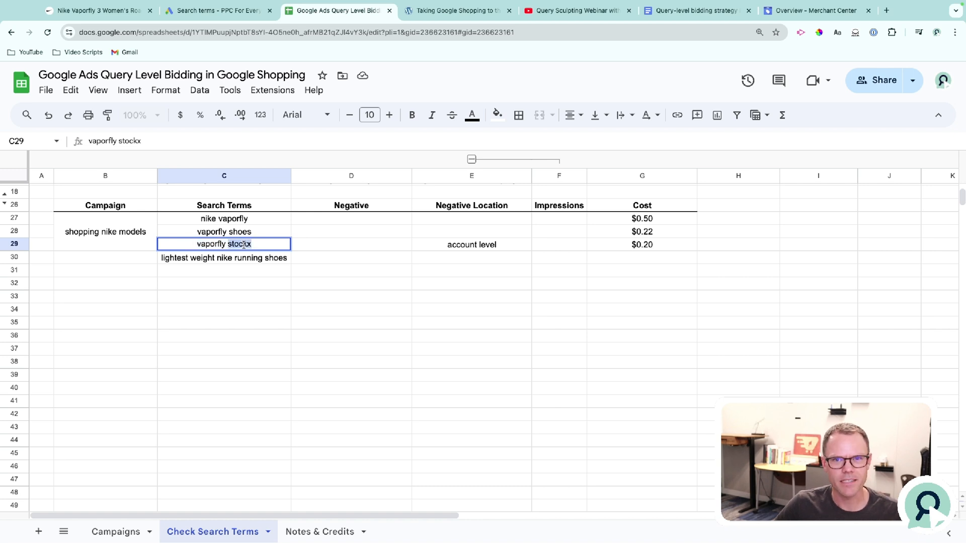
pyautogui.click(333, 249)
# Step: Open stockx.com in a new browser tab and look over the products offered on its home page
pyautogui.hotkey('ctrl', 't')
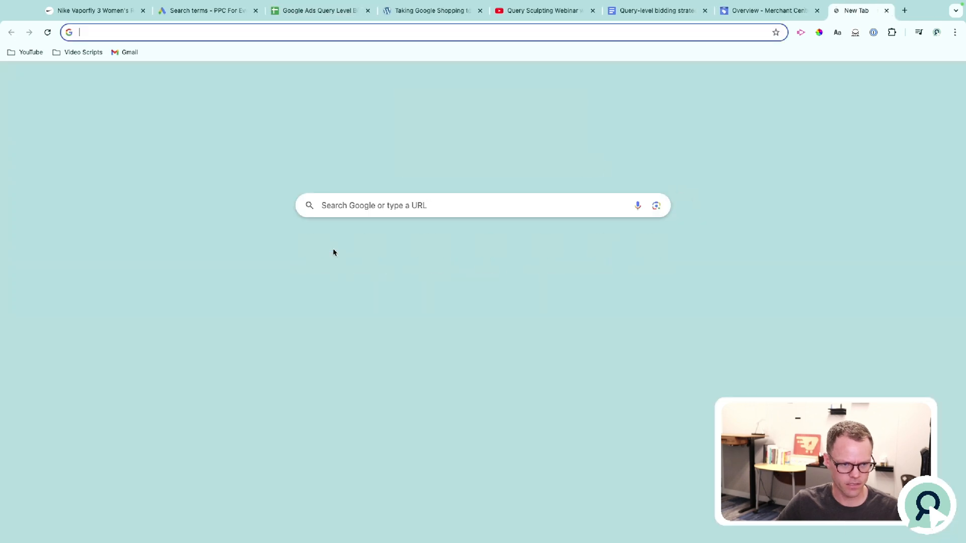
pyautogui.hotkey('ctrl', 'v')
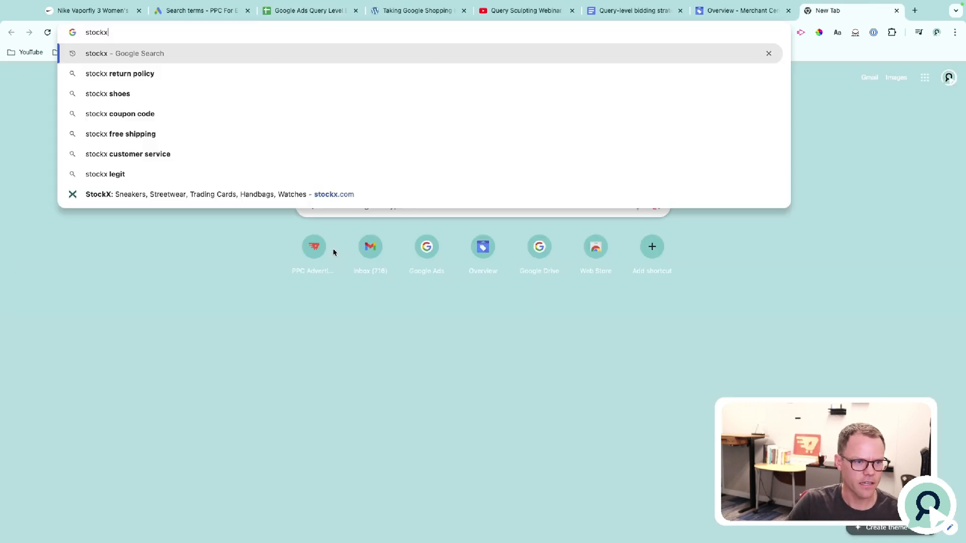
pyautogui.press('Down')
pyautogui.press('Down')
pyautogui.press('Down')
pyautogui.press('Down')
pyautogui.press('Down')
pyautogui.press('Down')
pyautogui.press('Down')
pyautogui.press('Return')
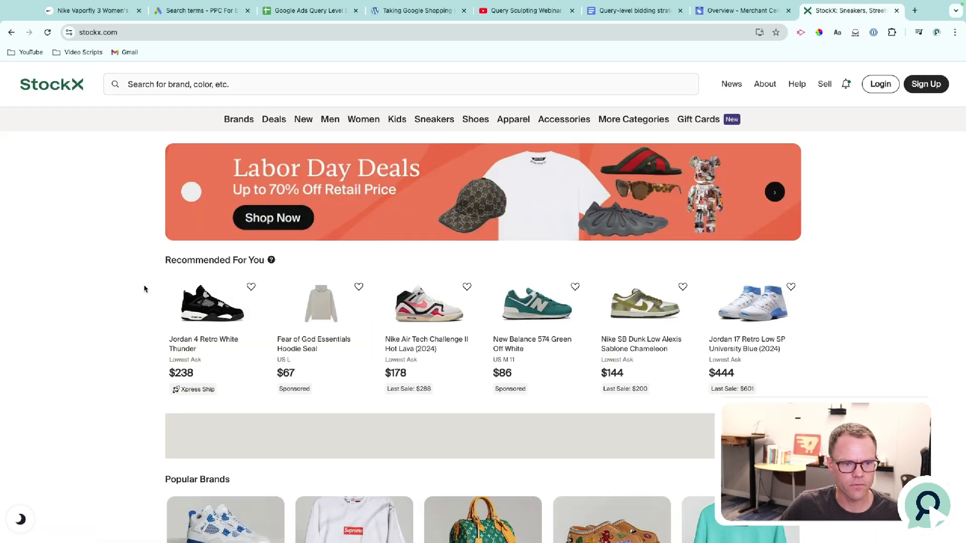
pyautogui.scroll(-2, 144, 289)
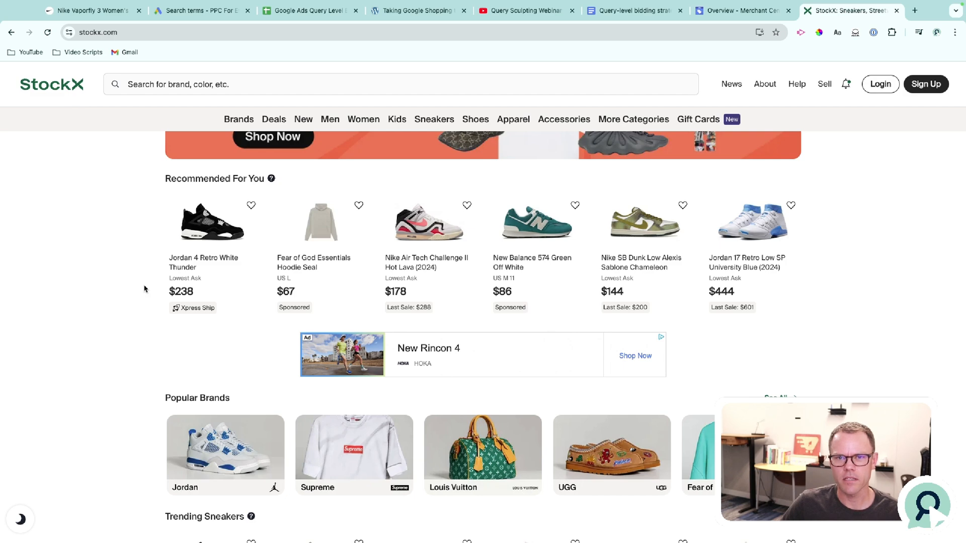
pyautogui.scroll(2, 145, 288)
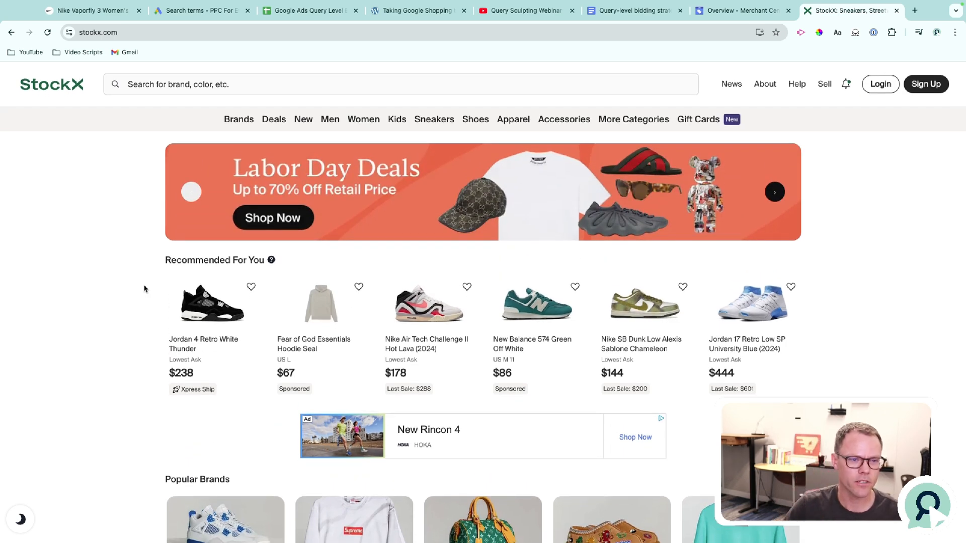
# Step: Close the StockX page and enter stockx as the negative for the vaporfly stockx search term
pyautogui.hotkey('ctrl', 'w')
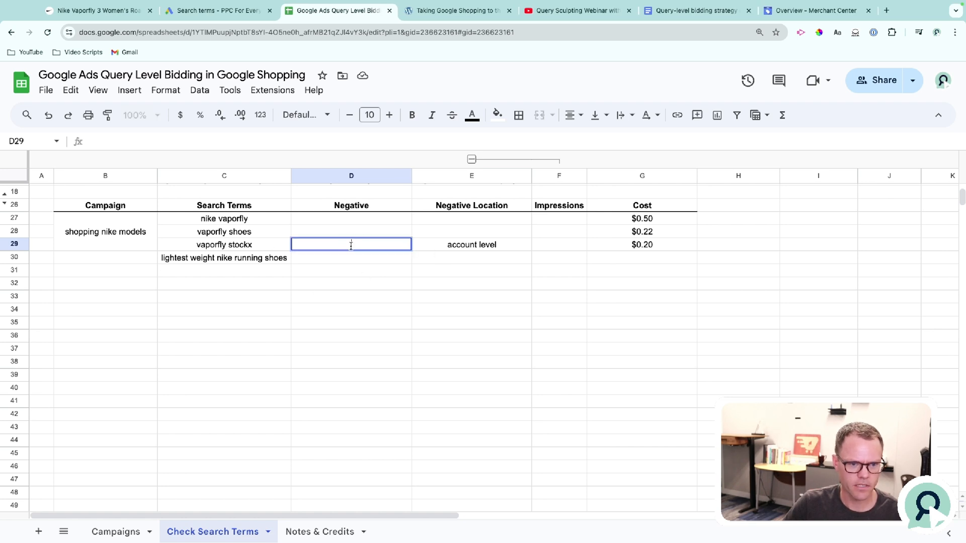
pyautogui.write('stockx')
pyautogui.press('Tab')
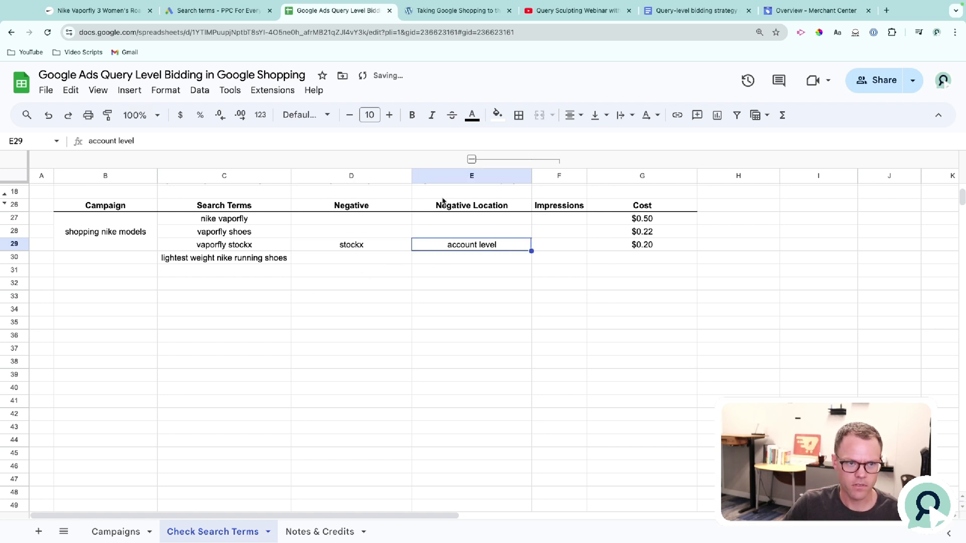
# Step: Switch to Google Ads, go to the negative keyword lists and open the Account list
pyautogui.click(225, 13)
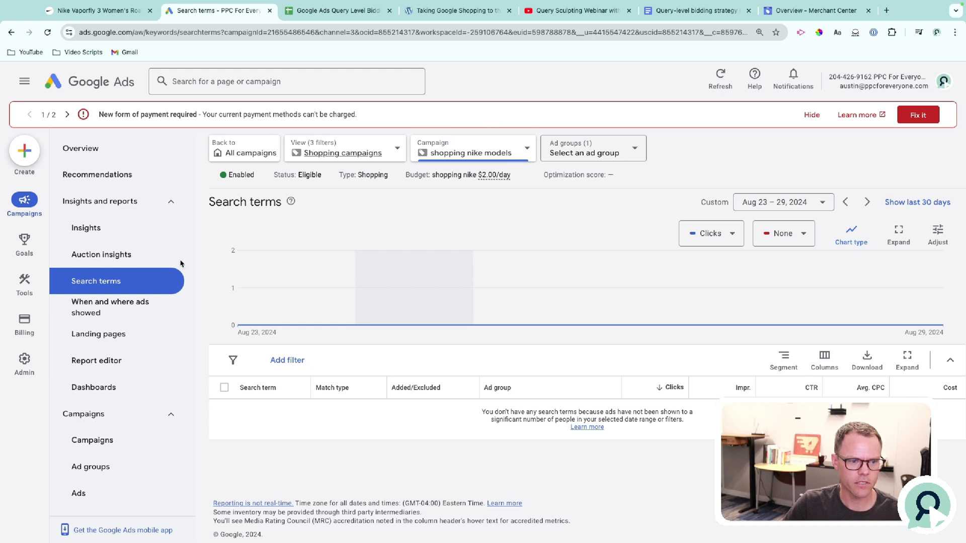
pyautogui.write('gtlist')
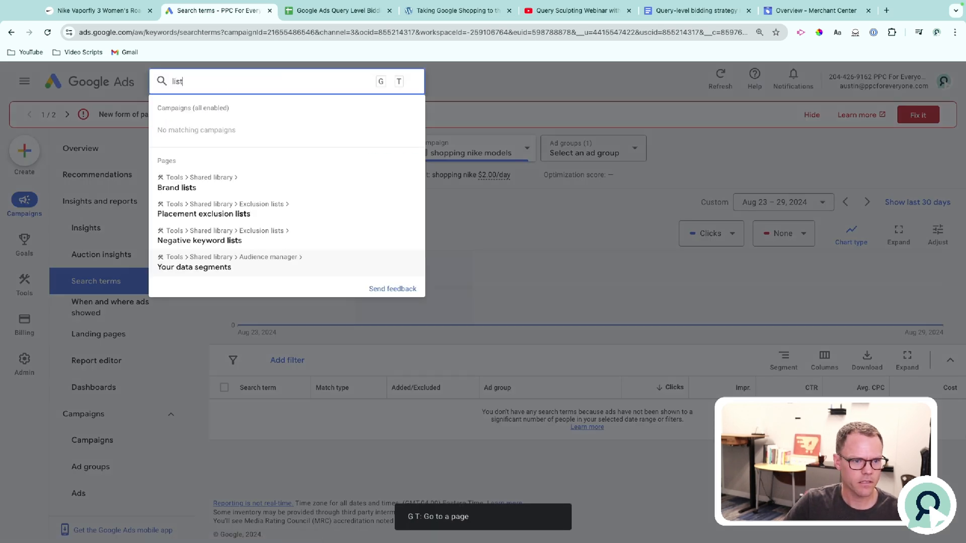
pyautogui.press('Down')
pyautogui.press('Down')
pyautogui.press('Down')
pyautogui.press('Down')
pyautogui.press('Return')
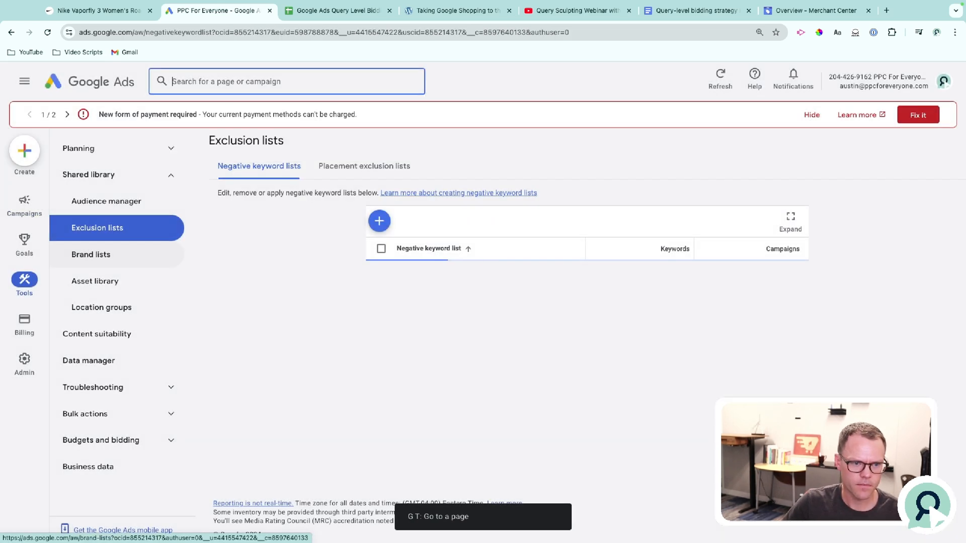
pyautogui.click(408, 271)
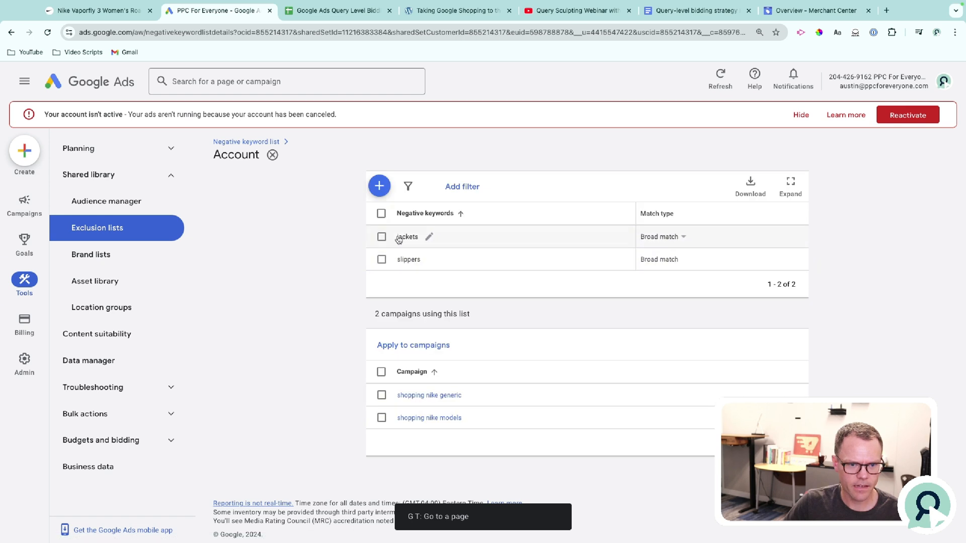
# Step: Add the broad-match negative stockx to the Account negative keyword list and save it
pyautogui.click(379, 187)
pyautogui.write('stockx')
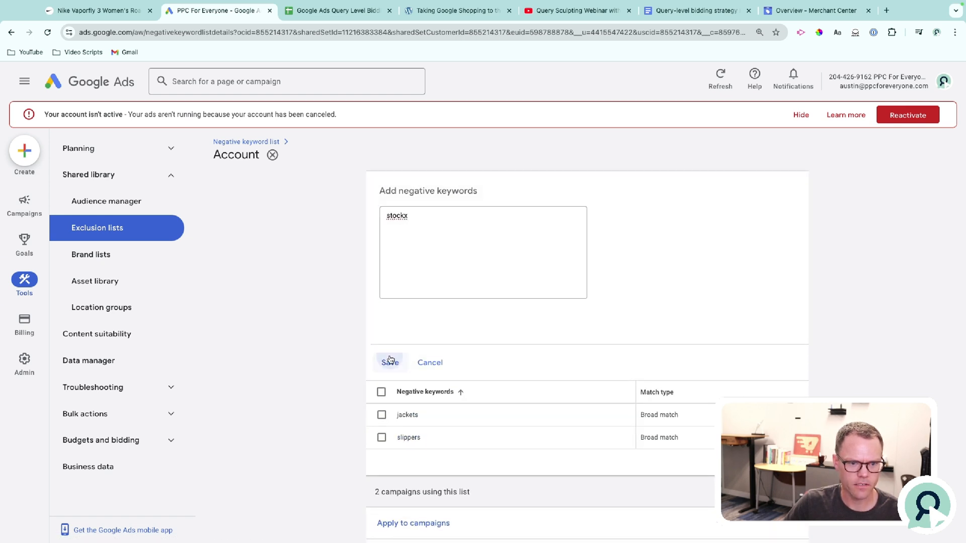
pyautogui.click(391, 360)
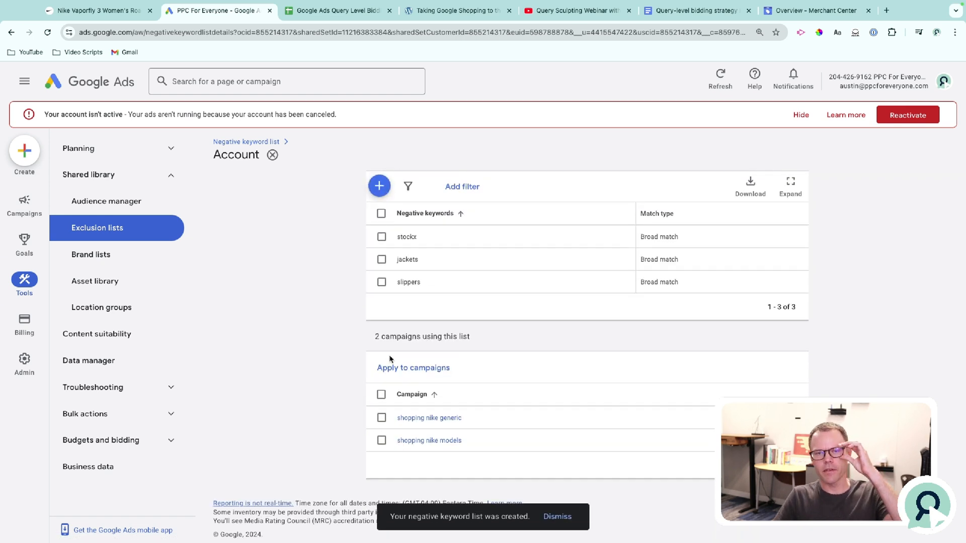
pyautogui.click(381, 417)
pyautogui.click(382, 441)
pyautogui.click(381, 394)
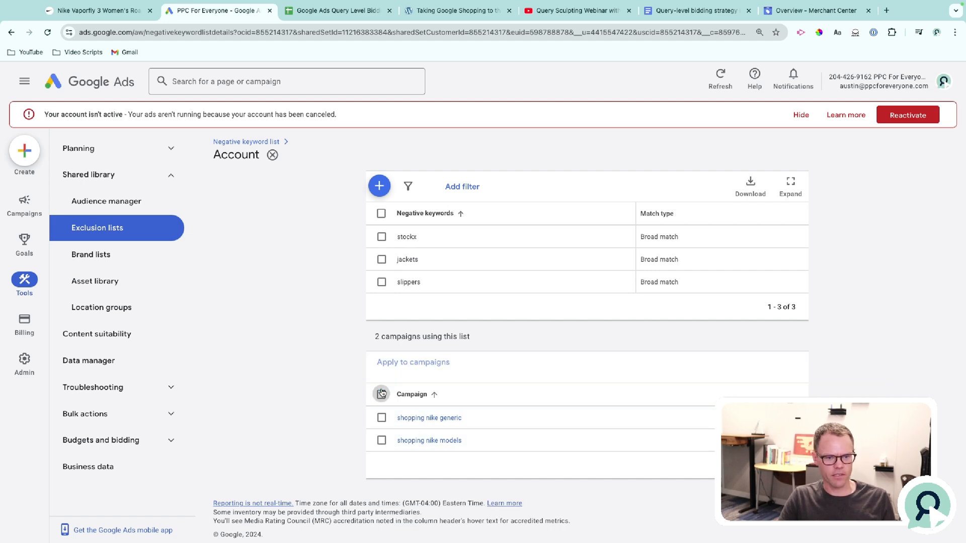